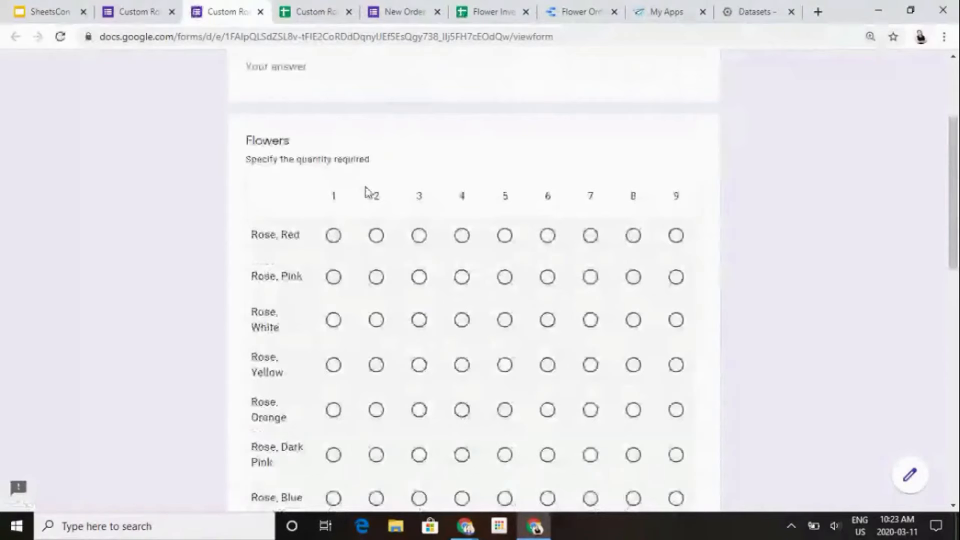
# - Switch to the Custom Rose Bouquet Order Request responses spreadsheet and look at the Status and Florist column headers
pyautogui.hotkey('ctrl', 'Tab')
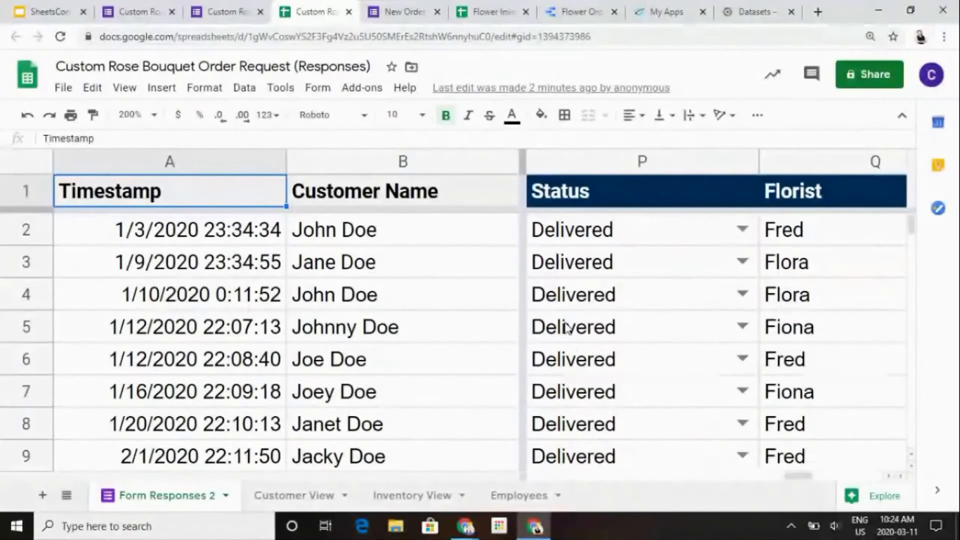
pyautogui.click(593, 197)
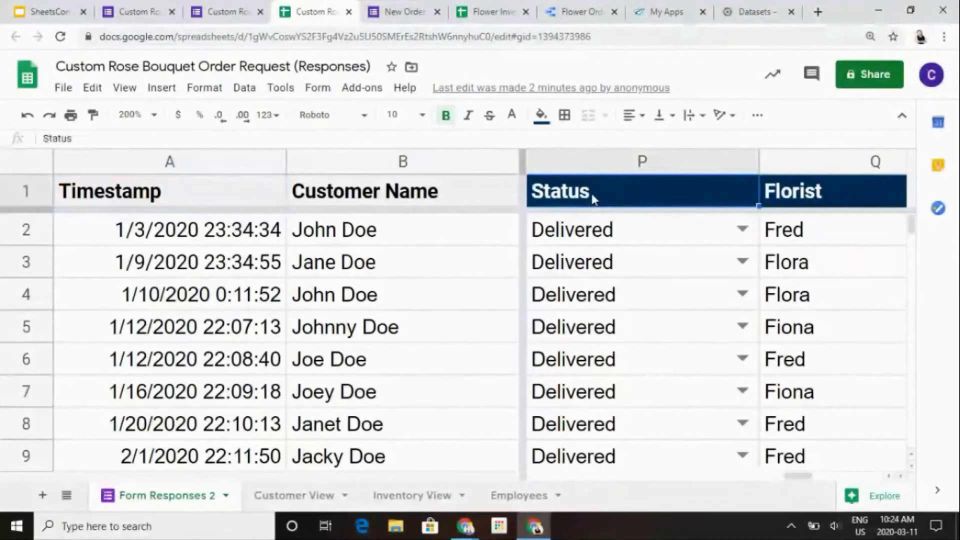
pyautogui.press('Right')
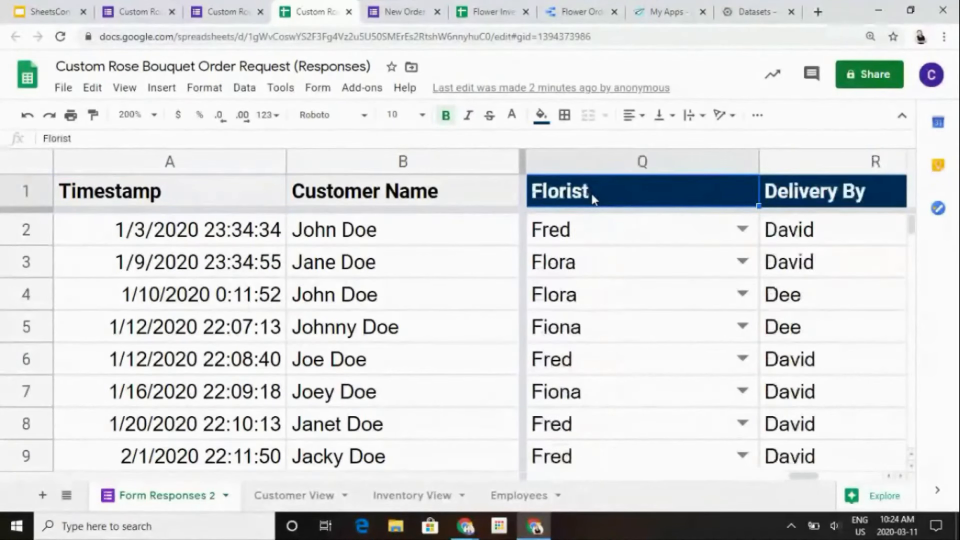
pyautogui.press('Left')
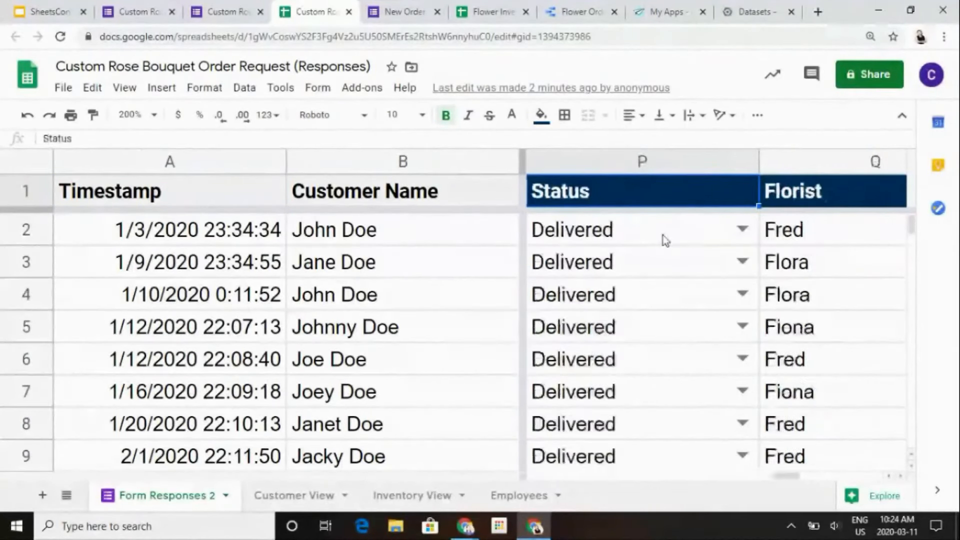
# - Review the data validation rule and the dropdown choices of Status cell P2
pyautogui.click(689, 240)
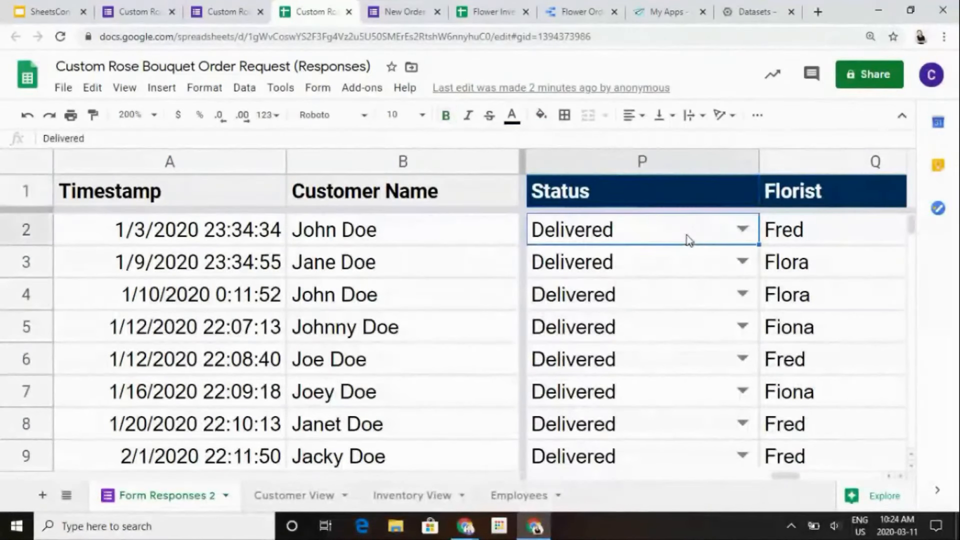
pyautogui.rightClick(689, 240)
pyautogui.scroll(-3, 745, 394)
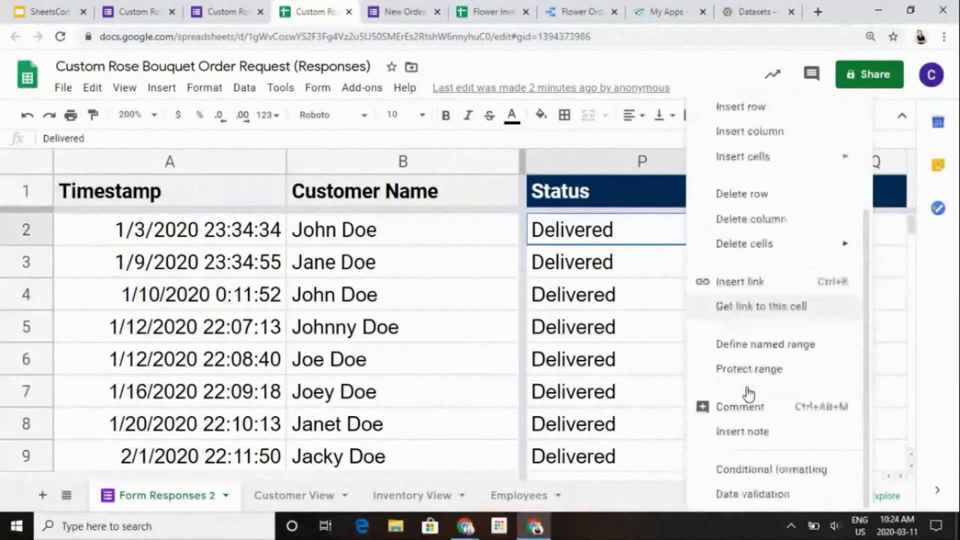
pyautogui.click(748, 495)
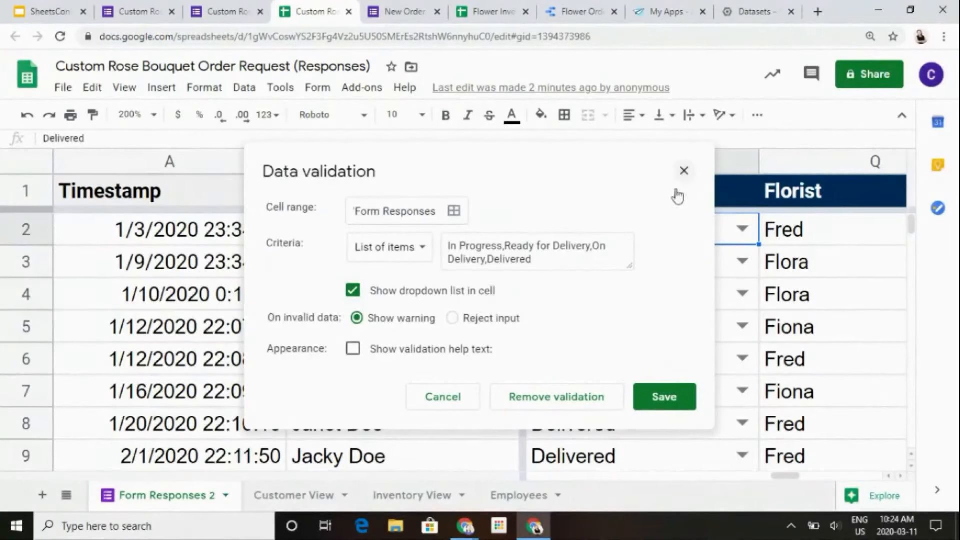
pyautogui.click(664, 397)
pyautogui.click(743, 229)
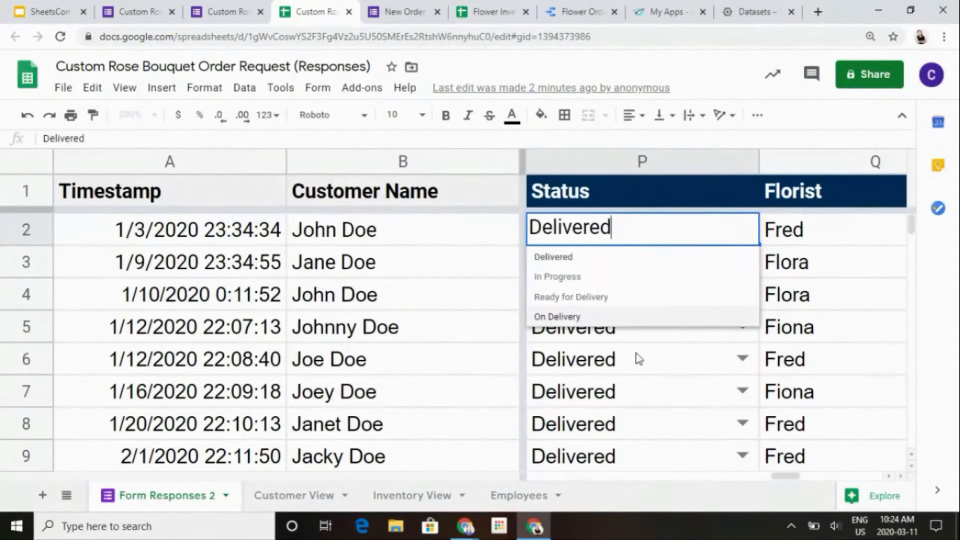
pyautogui.click(639, 359)
# - Look through the Florist and Delivery By assignments of the order in row 2
pyautogui.click(770, 231)
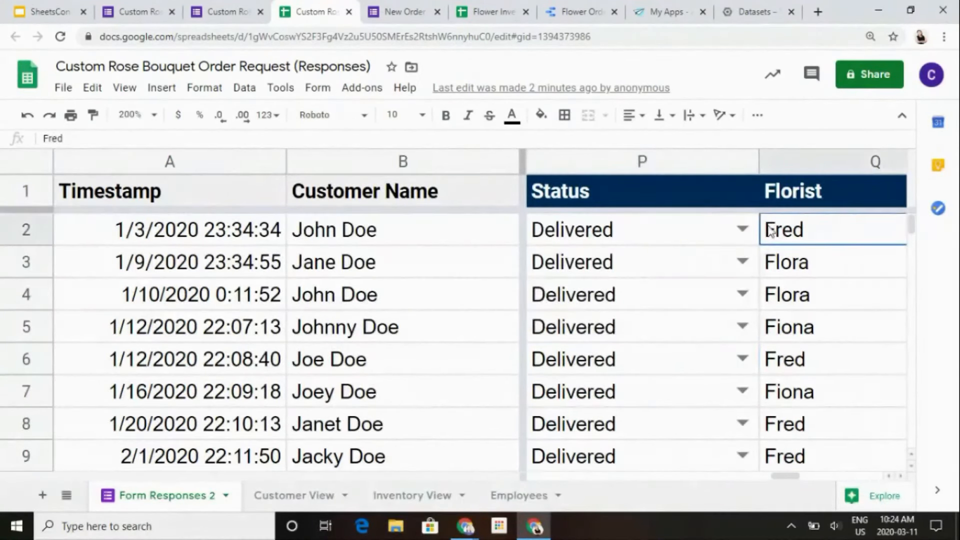
pyautogui.press('Right')
pyautogui.press('Left')
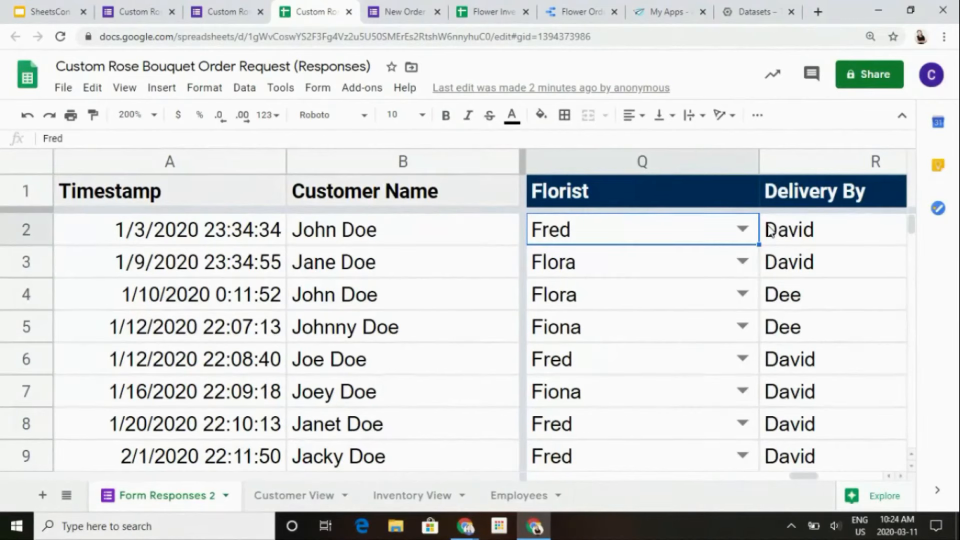
pyautogui.press('Right')
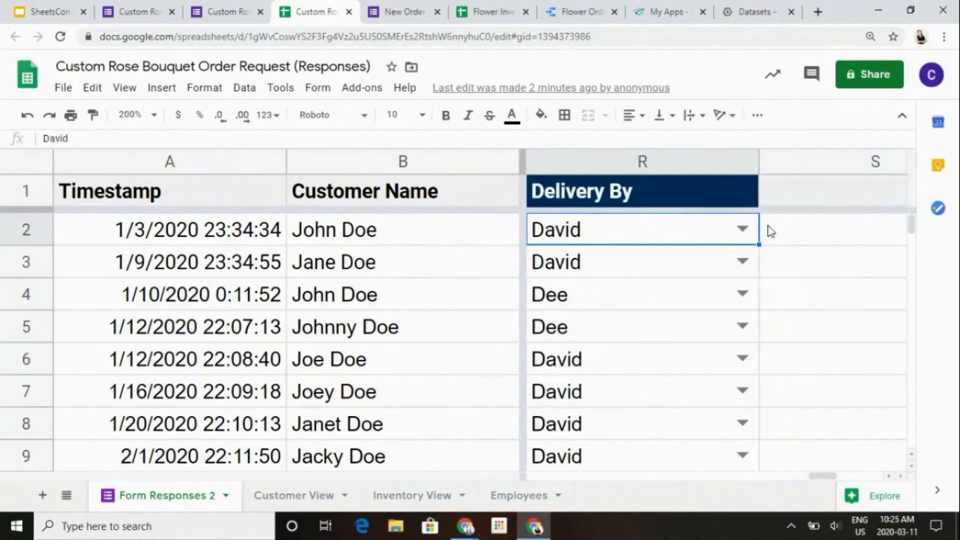
pyautogui.press('Left')
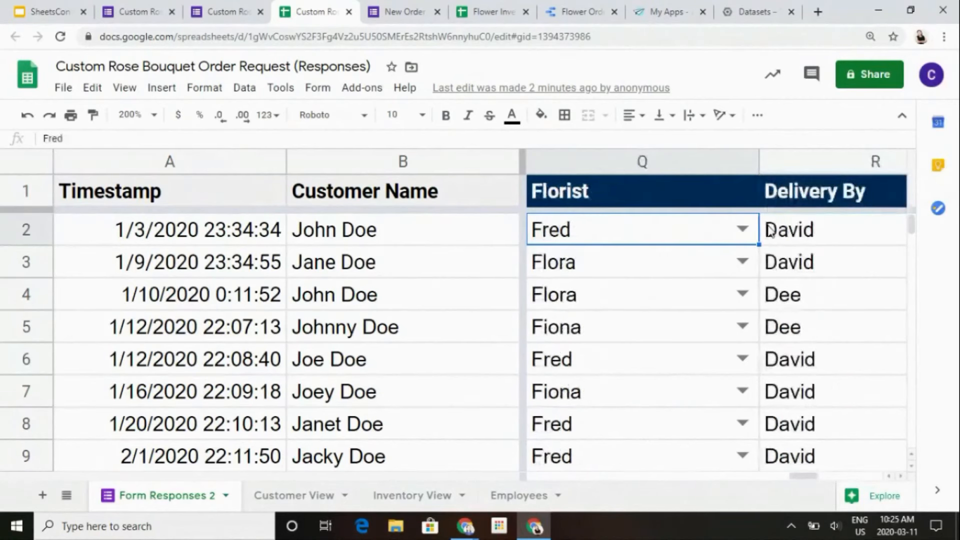
pyautogui.press('Left')
pyautogui.press('Right')
pyautogui.press('Right')
# - Examine the Status, Florist and Delivery By cells of the most recent orders in rows 25 and 26
pyautogui.moveTo(908, 231); pyautogui.dragTo(920, 267)
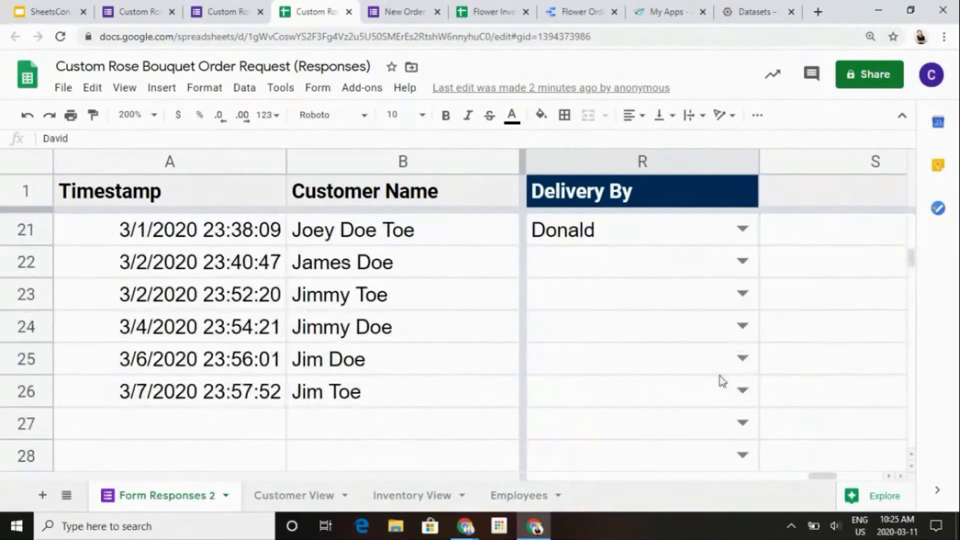
pyautogui.click(705, 391)
pyautogui.press('Left')
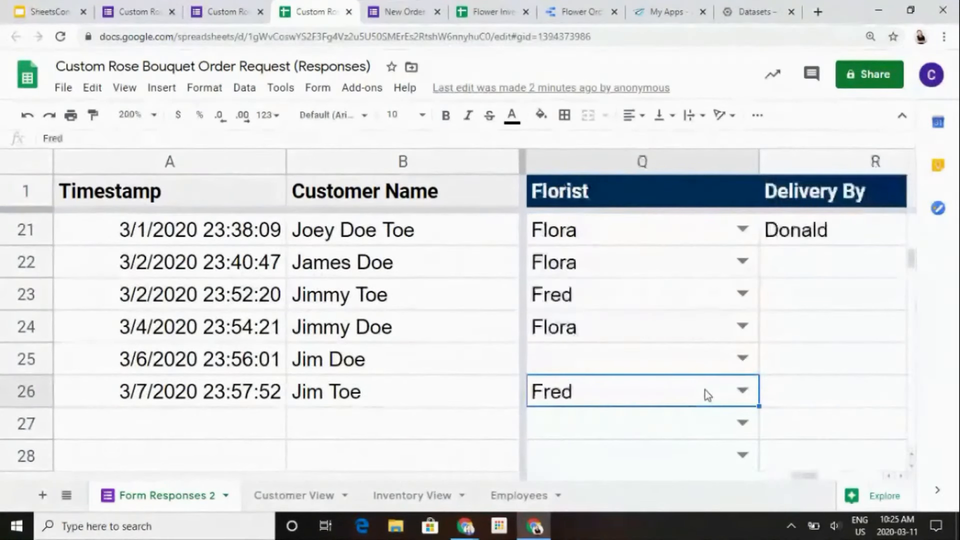
pyautogui.press('Left')
pyautogui.press('Left')
pyautogui.press('Left')
pyautogui.press('Up')
pyautogui.press('Right')
pyautogui.press('Right')
pyautogui.press('Right')
pyautogui.press('Left')
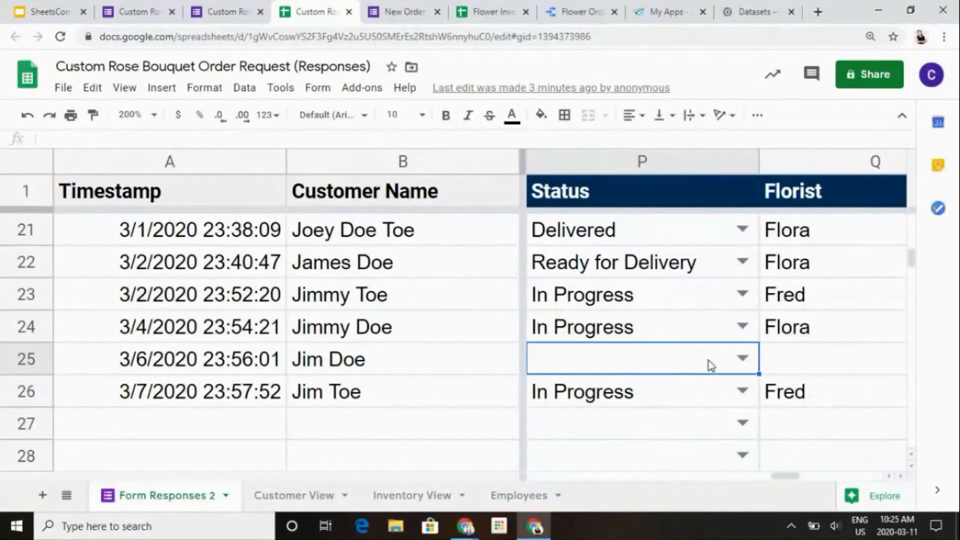
# - Check the florist choices offered for the order in row 24 and return to its Status cell
pyautogui.click(793, 398)
pyautogui.press('Up')
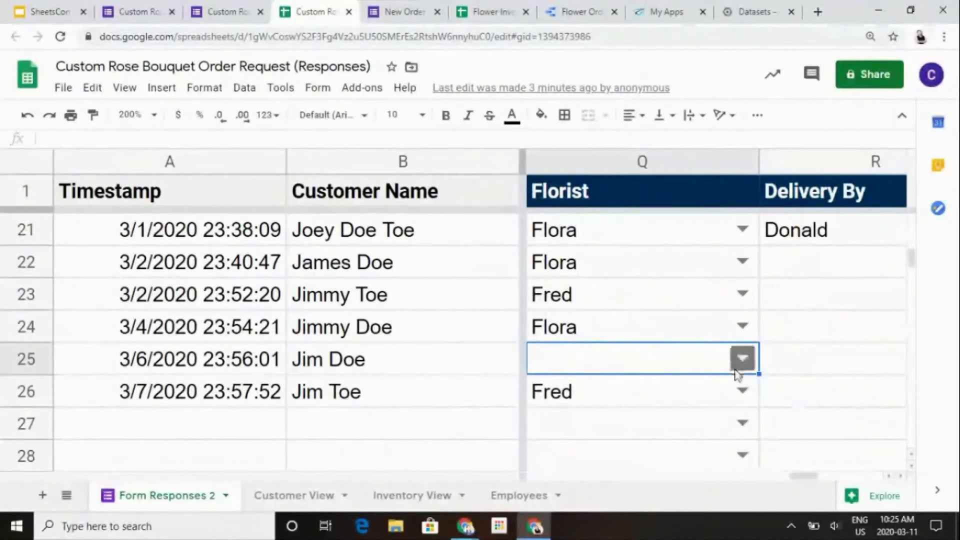
pyautogui.click(740, 327)
pyautogui.click(764, 326)
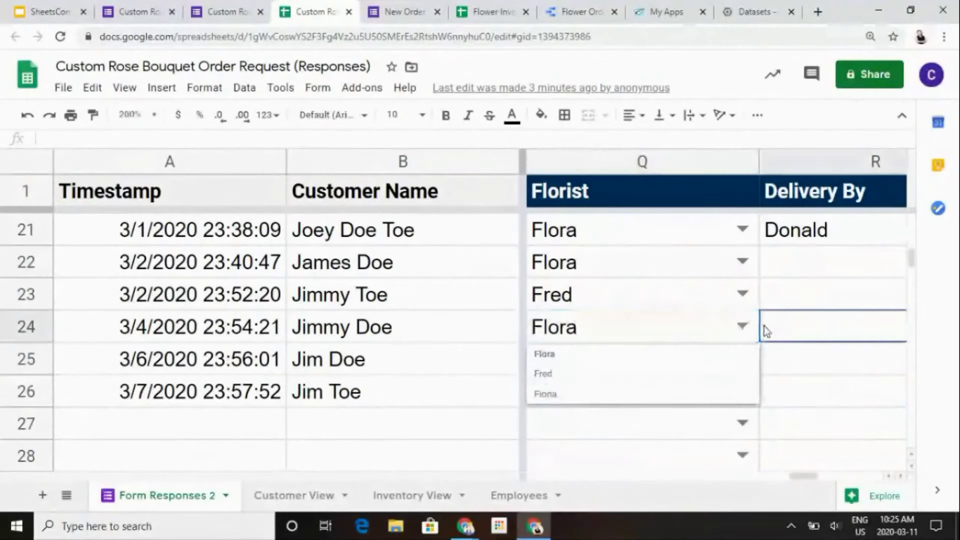
pyautogui.press('Left')
pyautogui.press('Left')
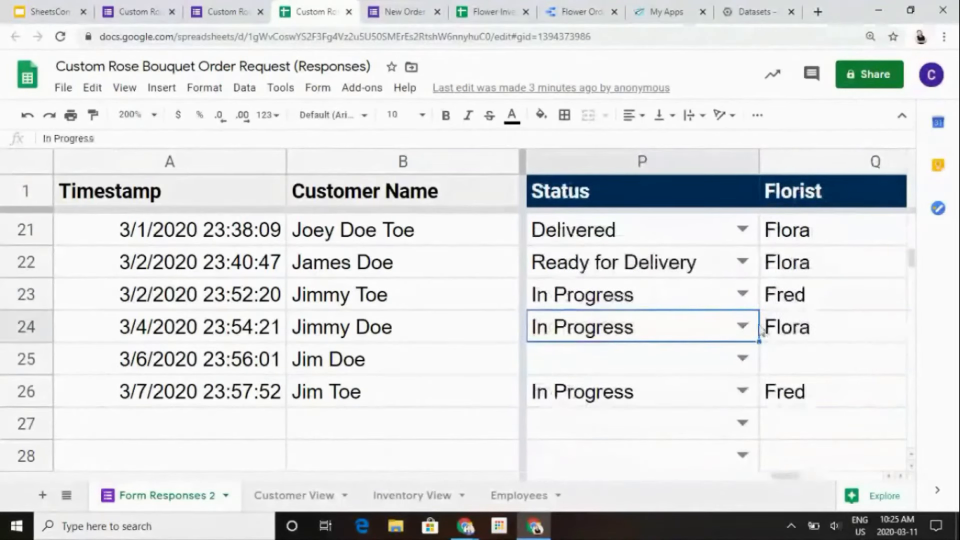
# - Review the data validation rule of Status cell P24 and close it
pyautogui.rightClick(696, 324)
pyautogui.scroll(-3, 705, 380)
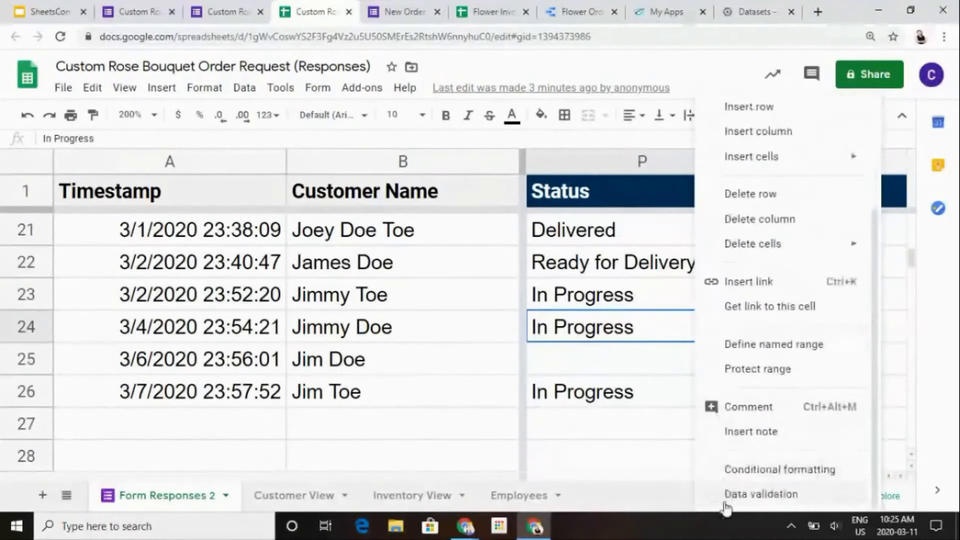
pyautogui.click(725, 495)
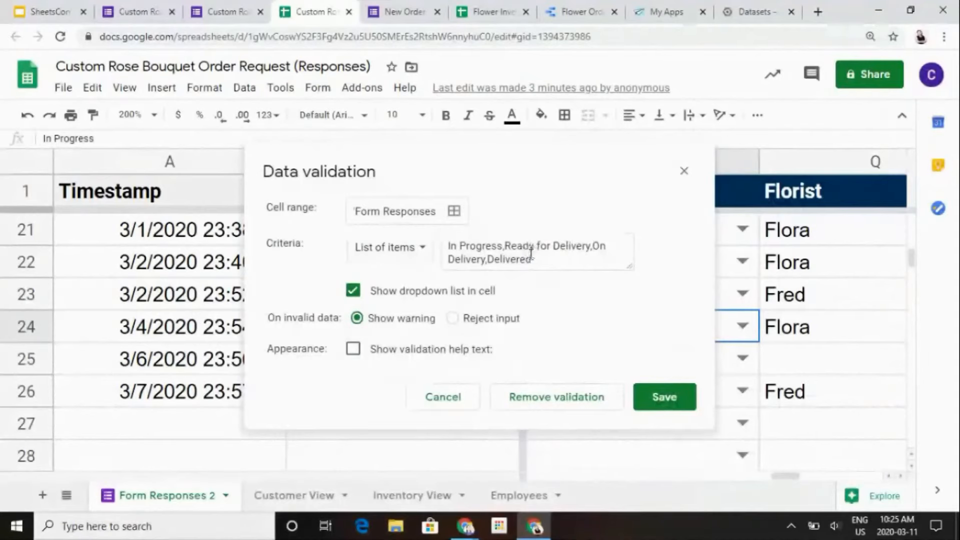
pyautogui.click(638, 393)
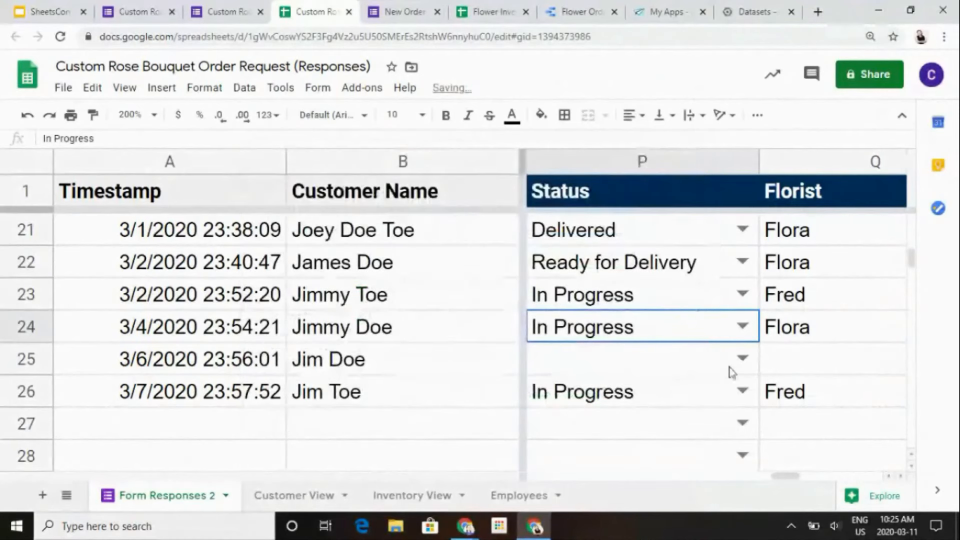
# - Review the data validation rule of Florist cell Q24 and close it without changes
pyautogui.click(785, 353)
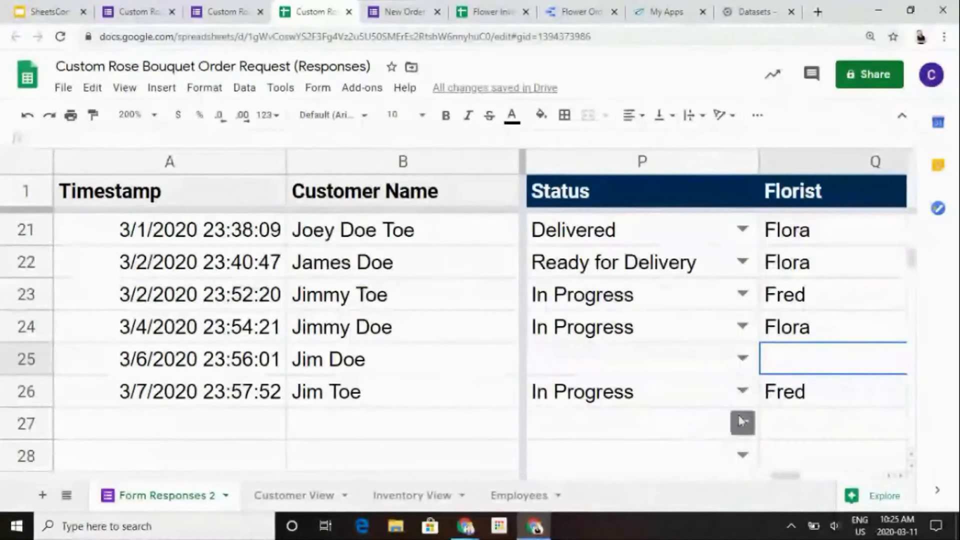
pyautogui.click(788, 325)
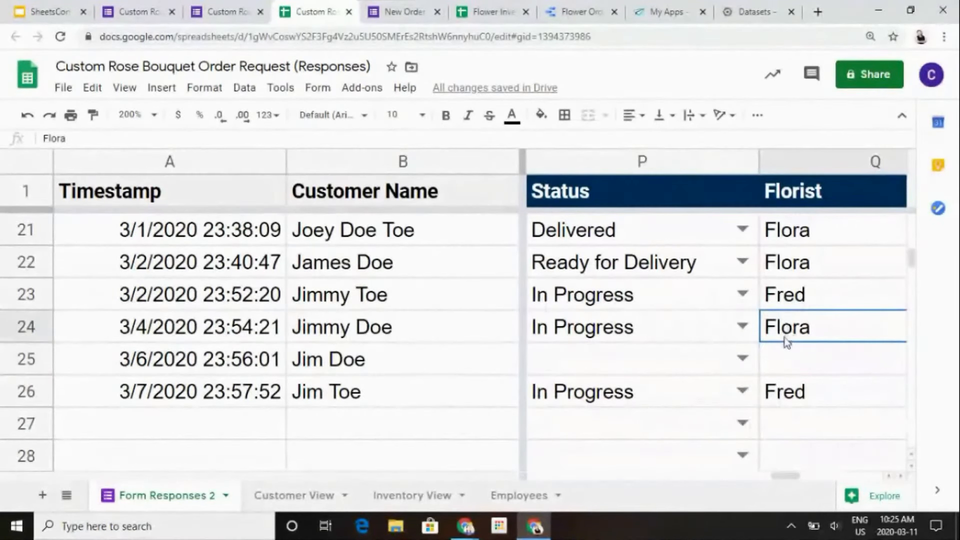
pyautogui.rightClick(785, 337)
pyautogui.scroll(-3, 820, 380)
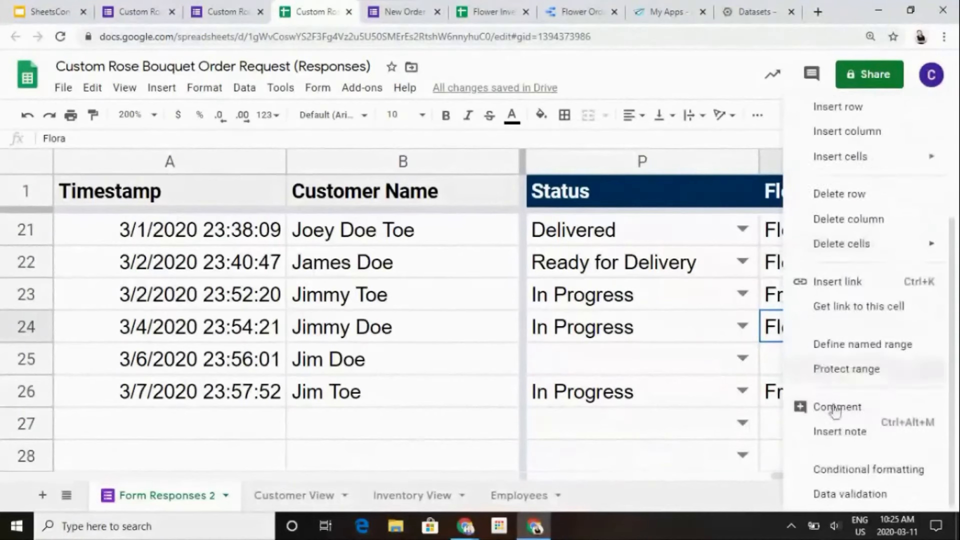
pyautogui.click(824, 494)
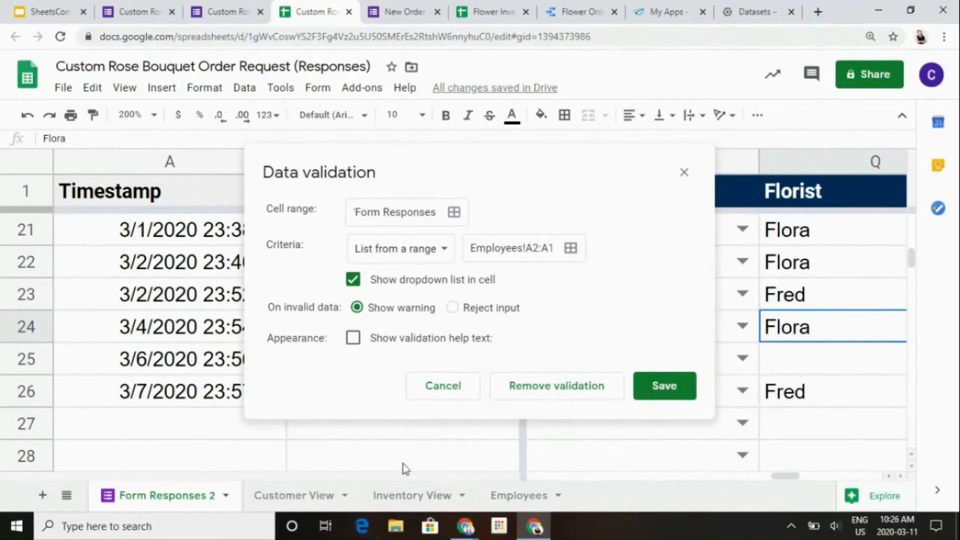
pyautogui.click(450, 395)
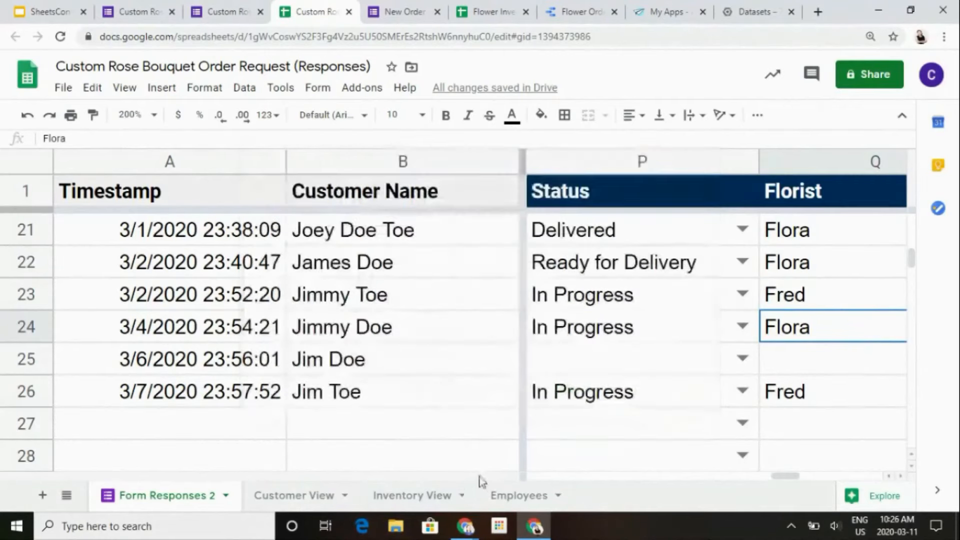
# - Go to the Employees sheet and look over its Florists, Email and Delivery Drivers lists
pyautogui.click(509, 500)
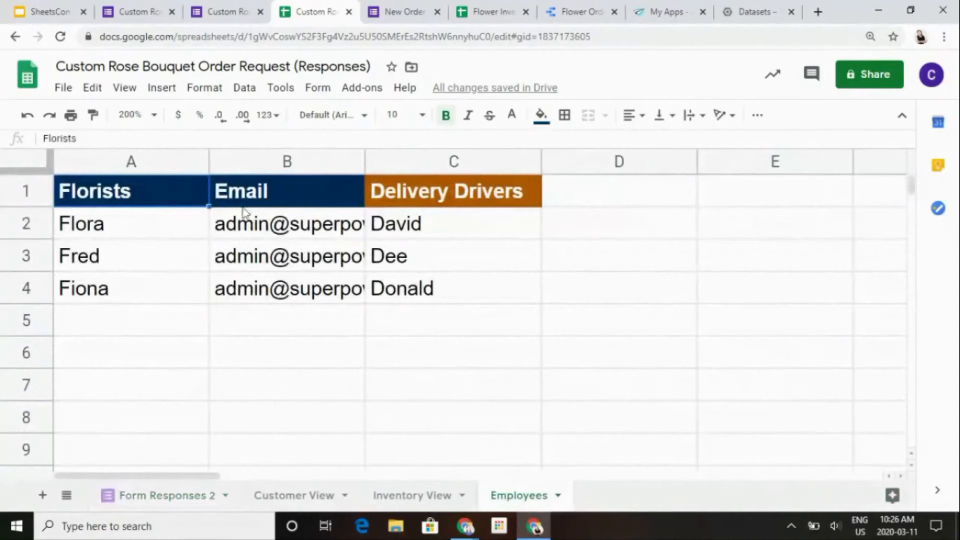
pyautogui.click(170, 222)
pyautogui.press('Down')
pyautogui.press('Down')
pyautogui.press('Down')
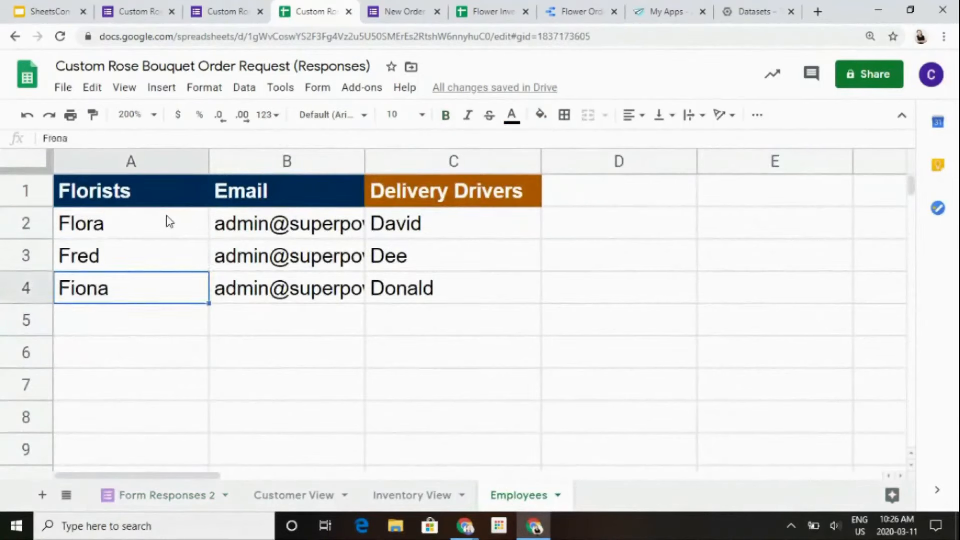
pyautogui.press('Right')
pyautogui.press('Right')
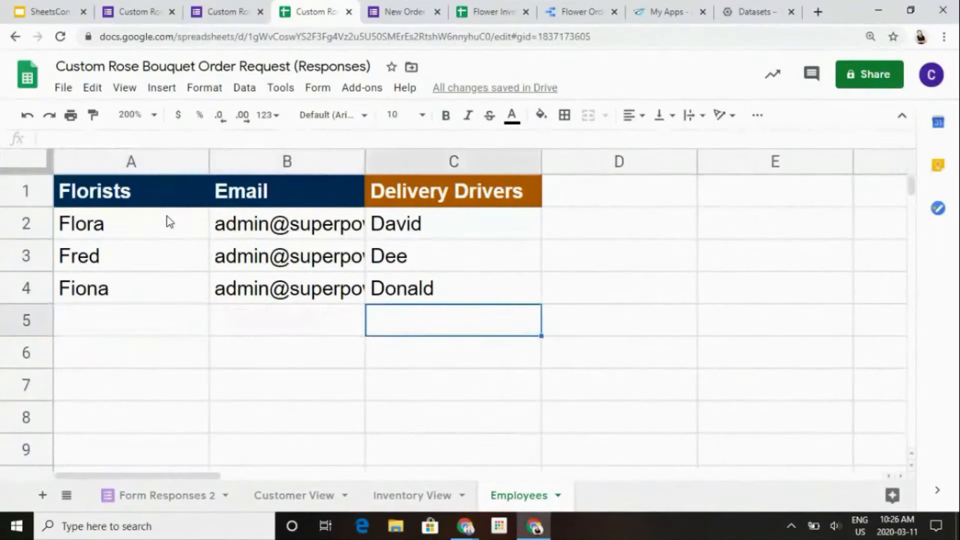
# - Clear the last florist's name from cell A4 in the Florists column
pyautogui.press('Left')
pyautogui.press('Left')
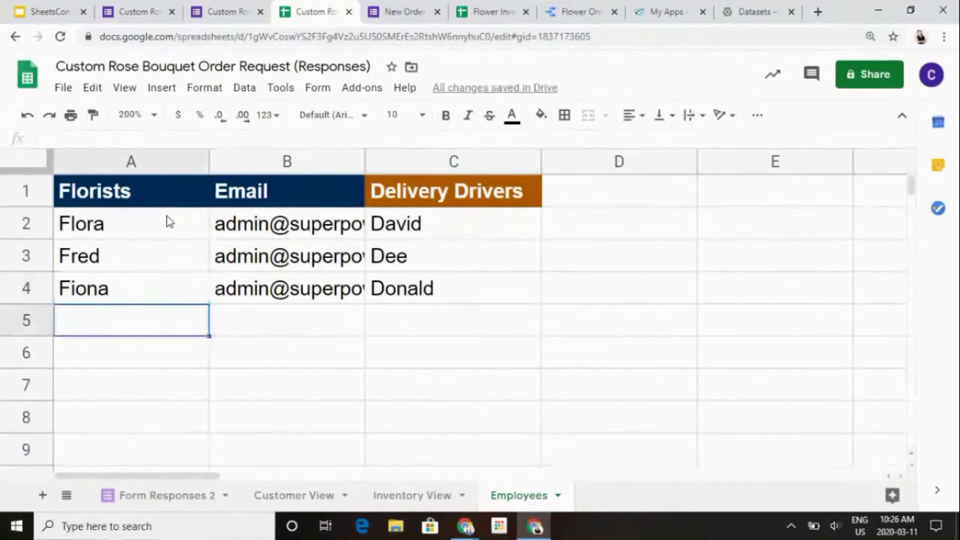
pyautogui.press('Up')
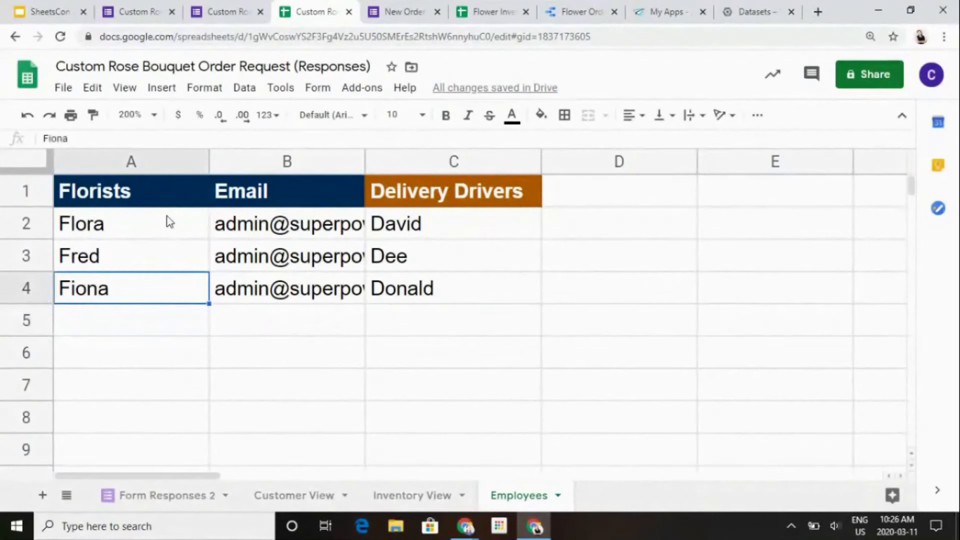
pyautogui.press('Delete')
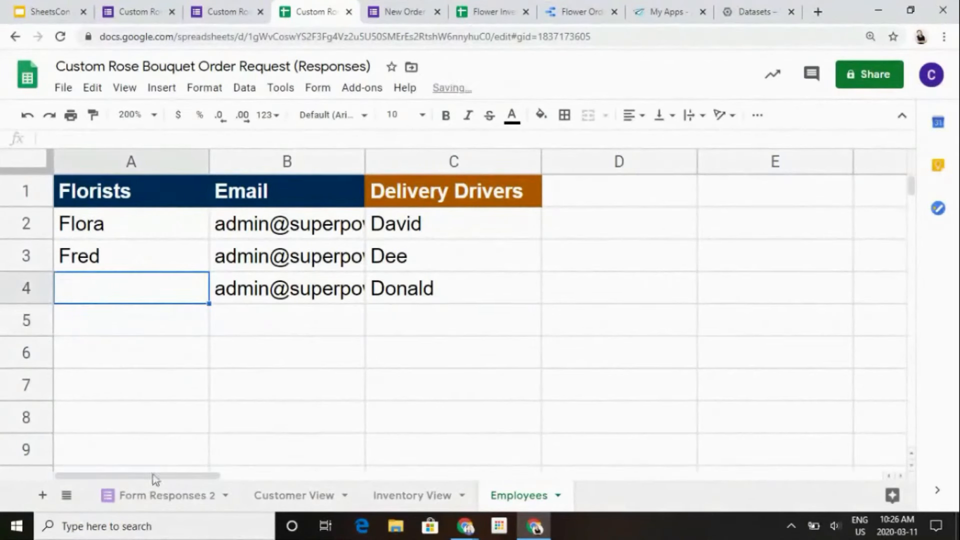
# - Return to the Form Responses 2 sheet and check the dropdown choices of Florist cell Q25
pyautogui.click(221, 496)
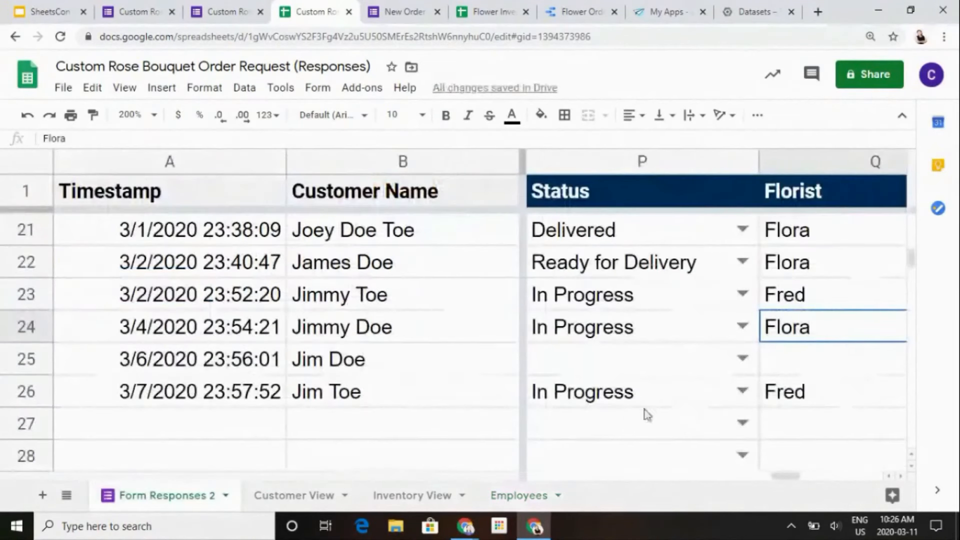
pyautogui.click(764, 371)
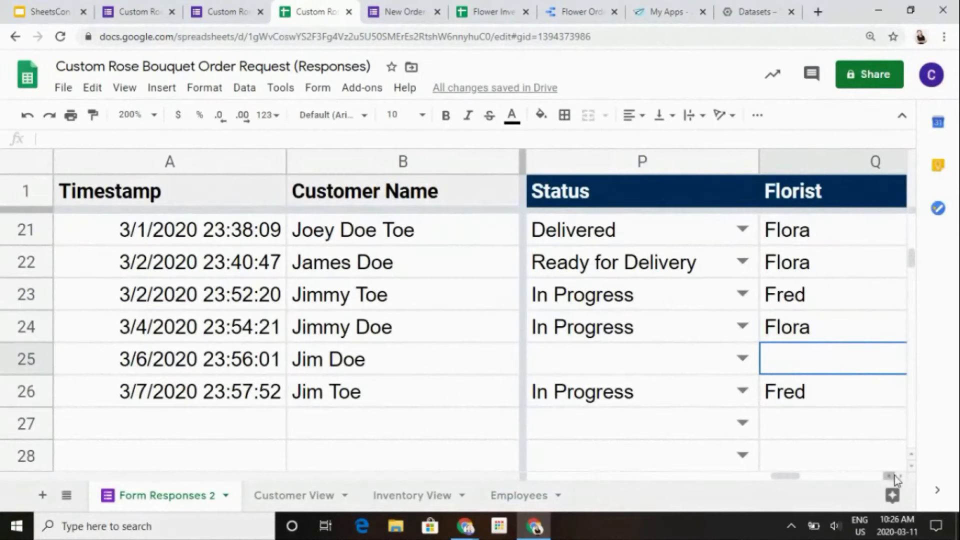
pyautogui.hscroll(-2, 899, 476)
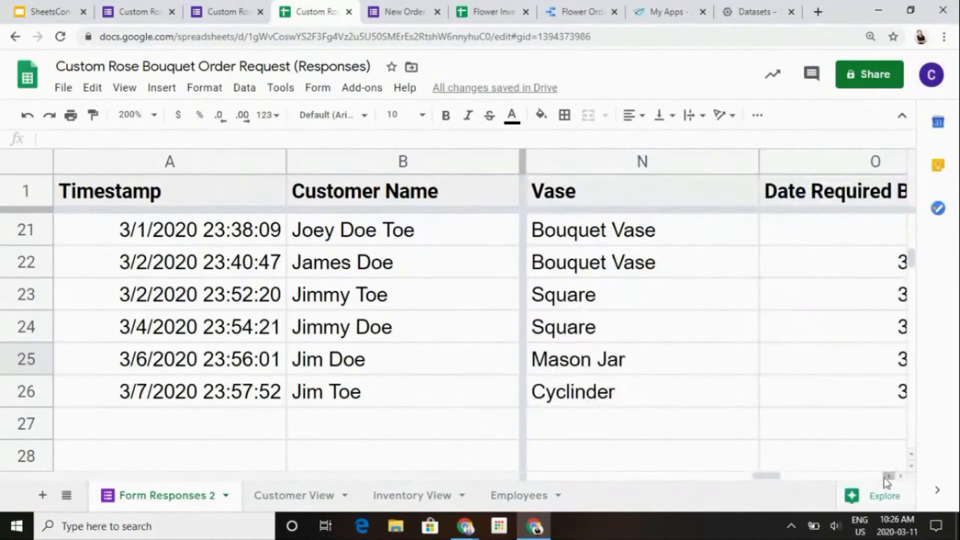
pyautogui.hscroll(2, 786, 479)
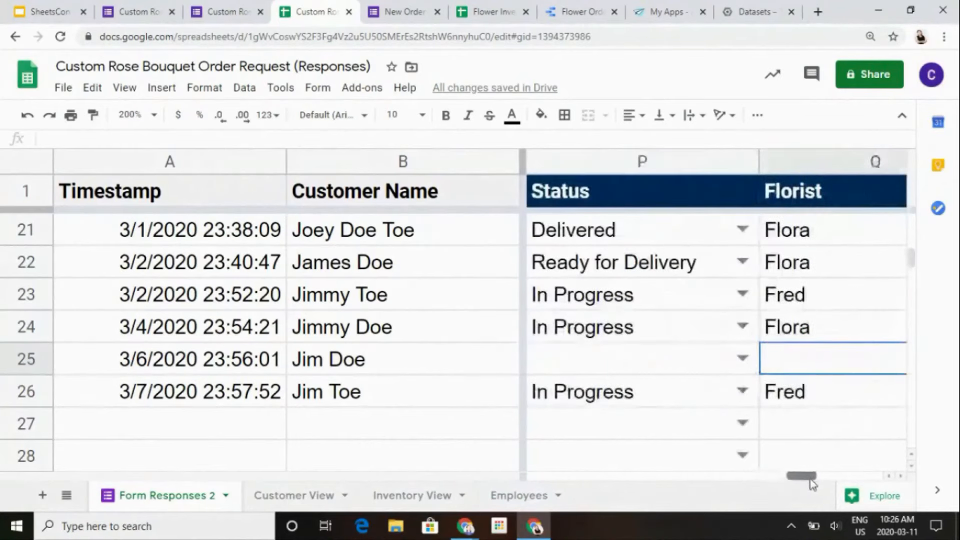
pyautogui.hscroll(1, 810, 478)
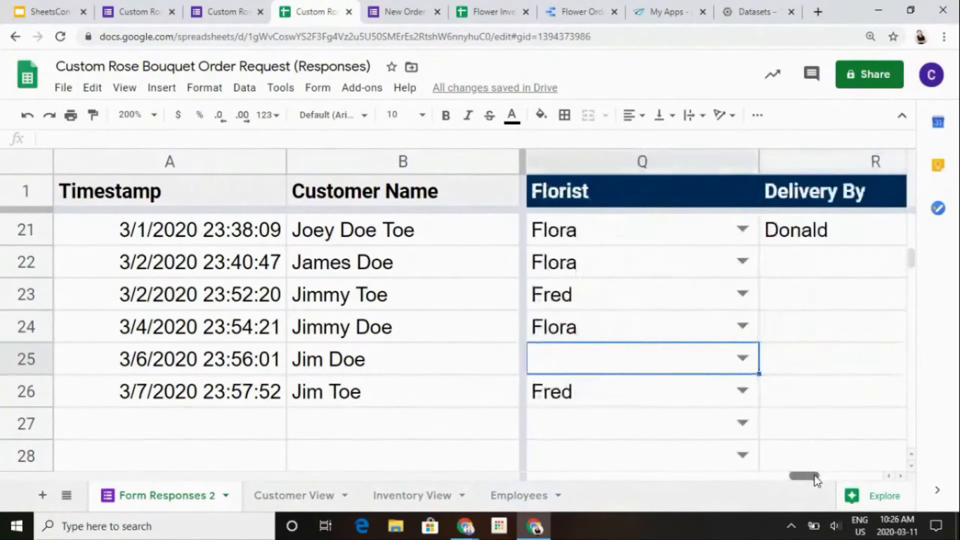
pyautogui.click(740, 361)
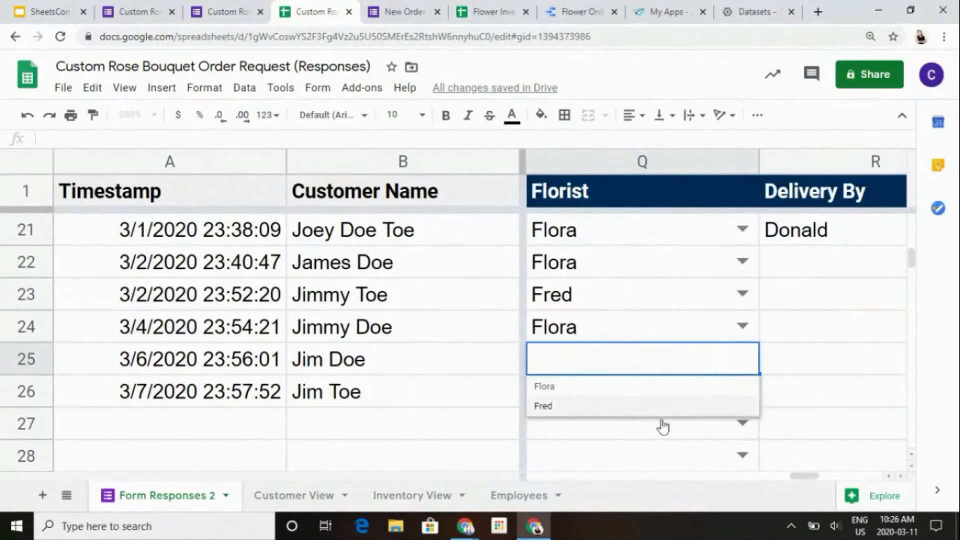
# - Restore the cleared florist's name in cell A4 of the Employees sheet
pyautogui.click(537, 498)
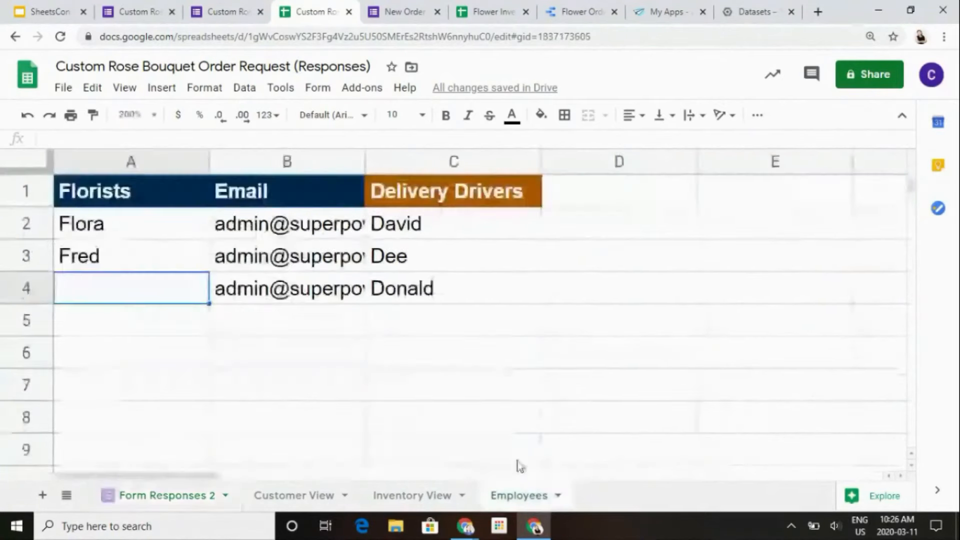
pyautogui.write('Fiona')
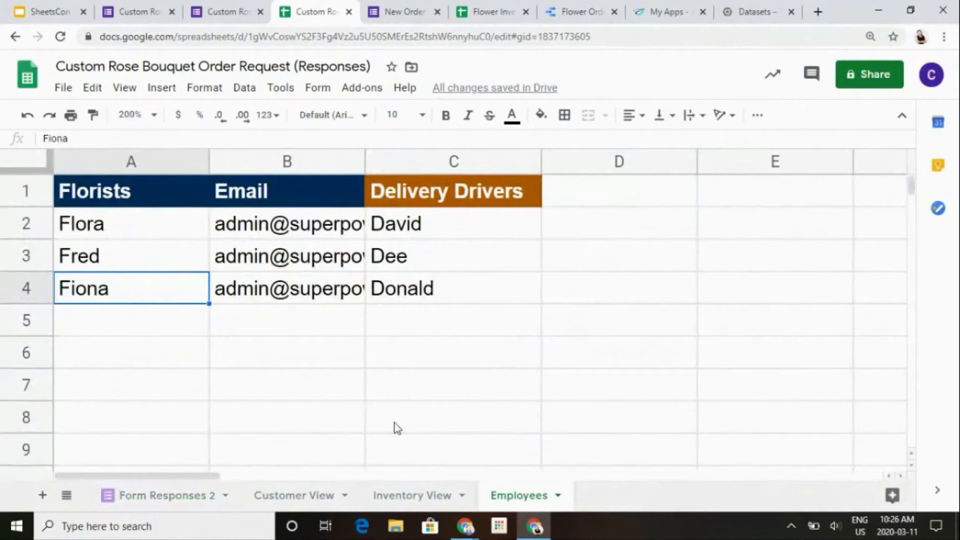
# - Look over the Status and Florist entries of the orders on the Form Responses 2 sheet
pyautogui.click(150, 495)
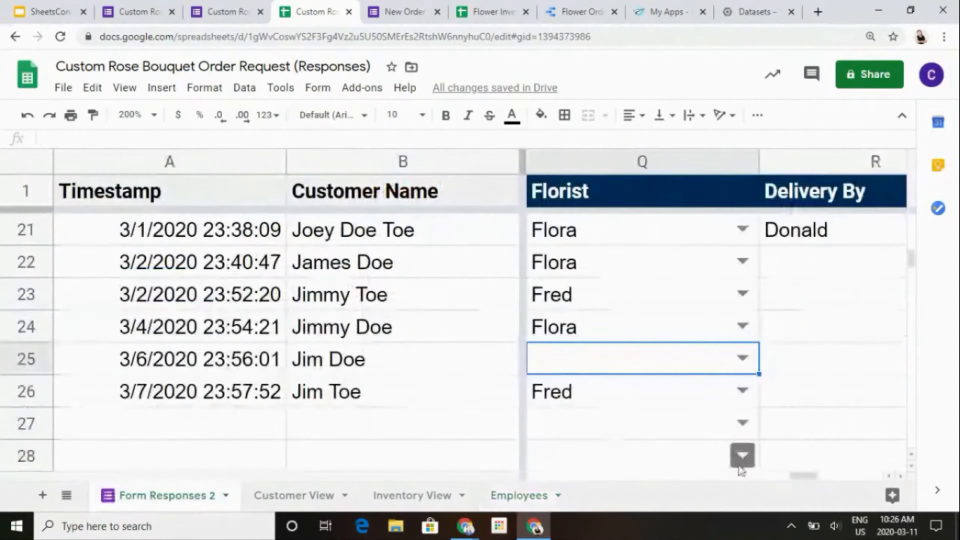
pyautogui.moveTo(797, 475); pyautogui.dragTo(778, 483)
pyautogui.click(815, 338)
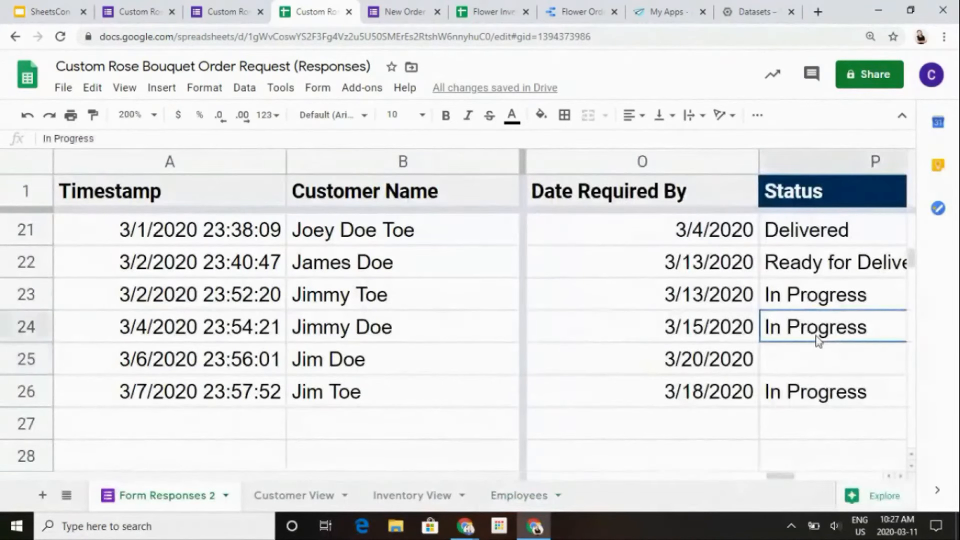
pyautogui.press('Down')
pyautogui.press('Right')
pyautogui.press('Left')
pyautogui.press('Up')
pyautogui.press('Up')
pyautogui.press('Up')
pyautogui.press('Up')
pyautogui.press('Up')
pyautogui.press('Up')
pyautogui.press('Up')
pyautogui.press('Up')
pyautogui.press('Up')
pyautogui.press('Up')
pyautogui.press('Up')
pyautogui.press('Down')
pyautogui.press('Down')
pyautogui.press('Down')
pyautogui.press('Down')
pyautogui.press('Down')
pyautogui.press('Down')
pyautogui.press('Down')
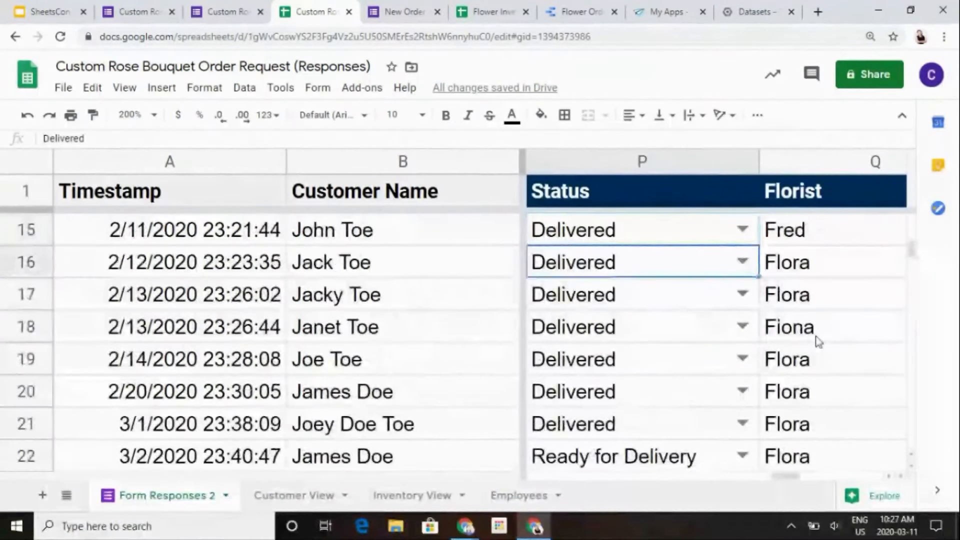
pyautogui.press('Down')
pyautogui.press('Down')
pyautogui.press('Down')
pyautogui.press('Down')
pyautogui.press('Down')
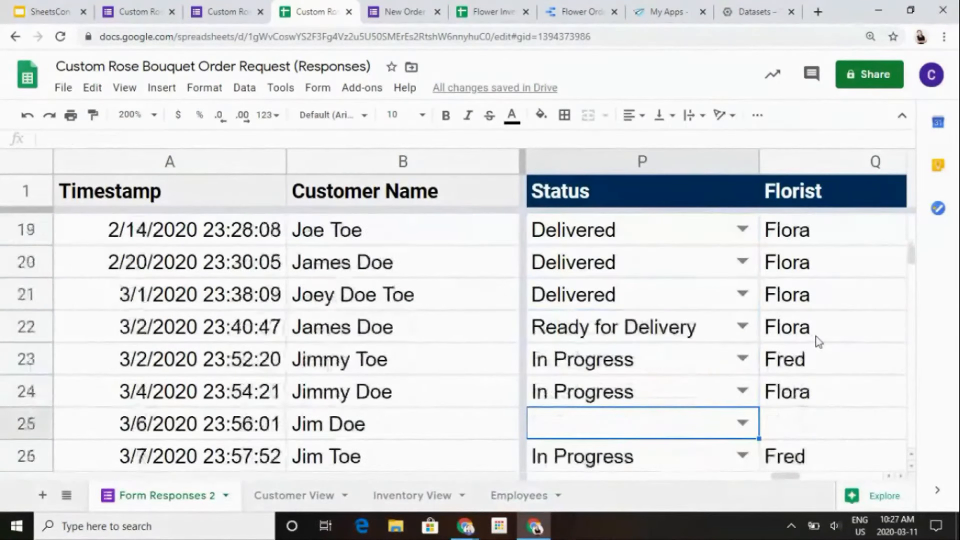
pyautogui.scroll(1, 752, 334)
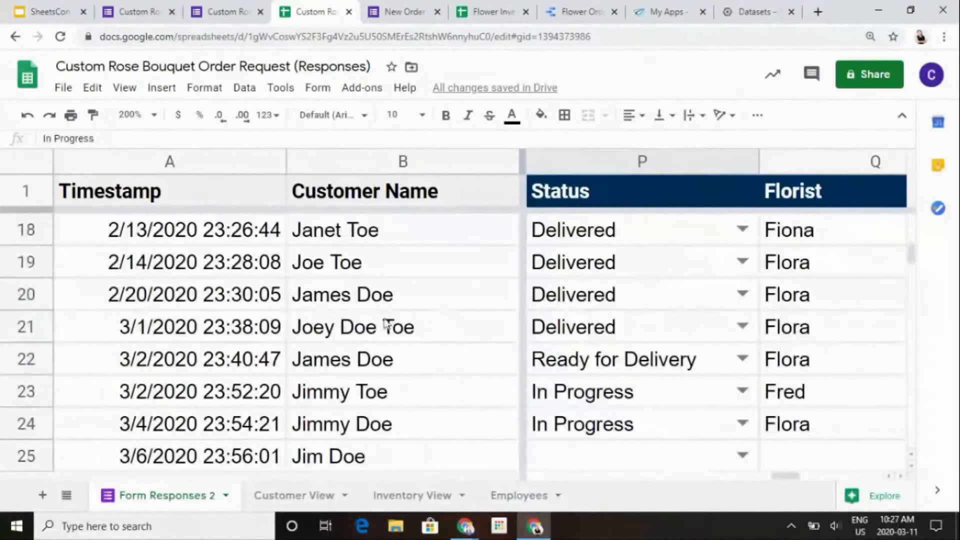
# - Add a filter to the header row of the Form Responses 2 sheet, including the Status column
pyautogui.click(25, 195)
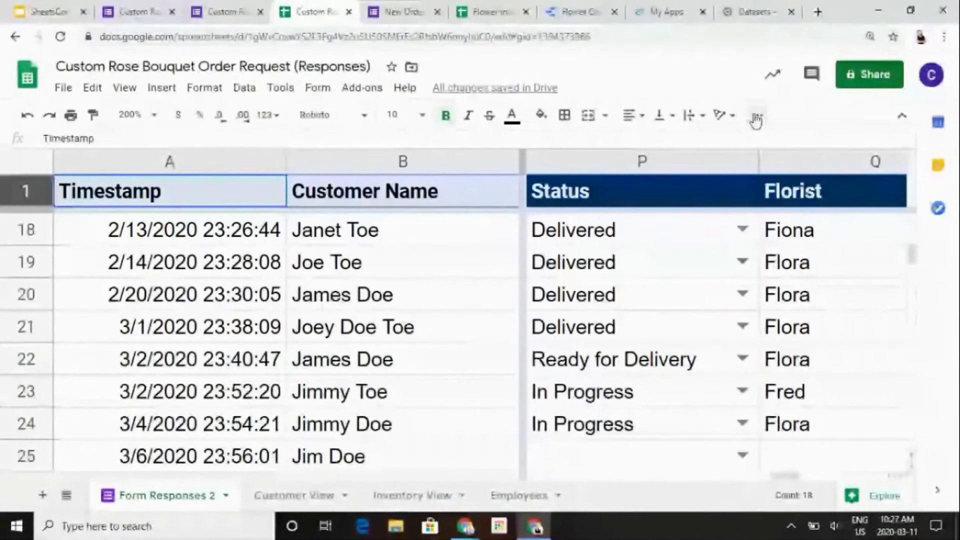
pyautogui.click(756, 119)
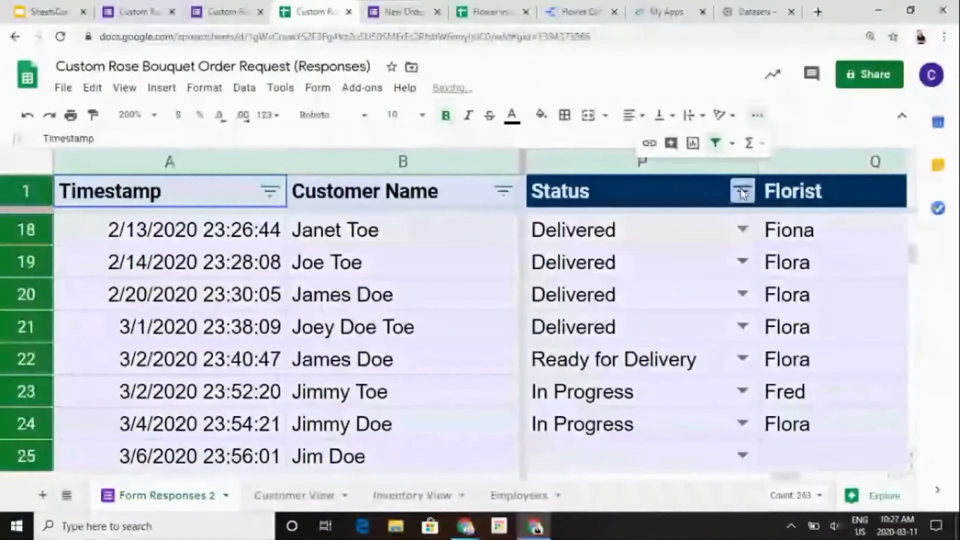
pyautogui.click(743, 192)
pyautogui.click(770, 233)
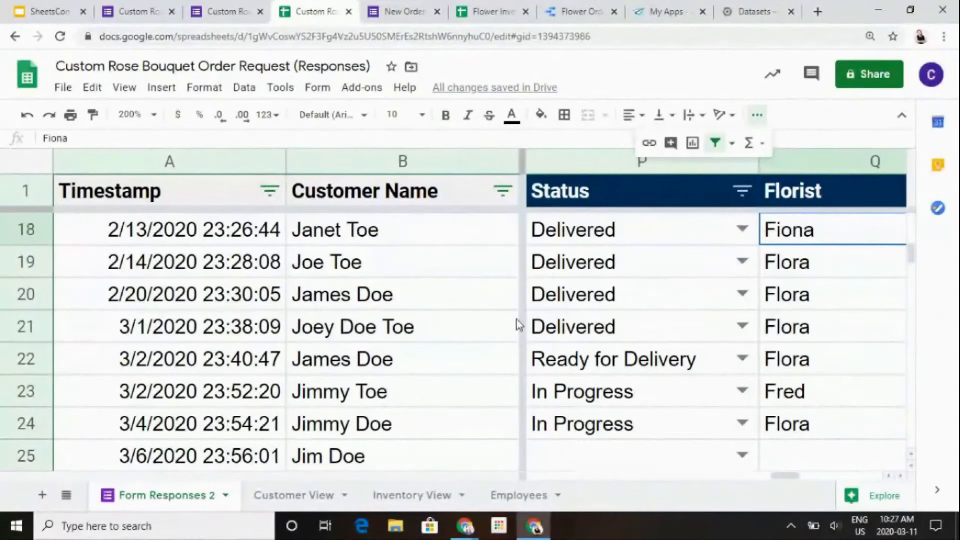
pyautogui.click(635, 187)
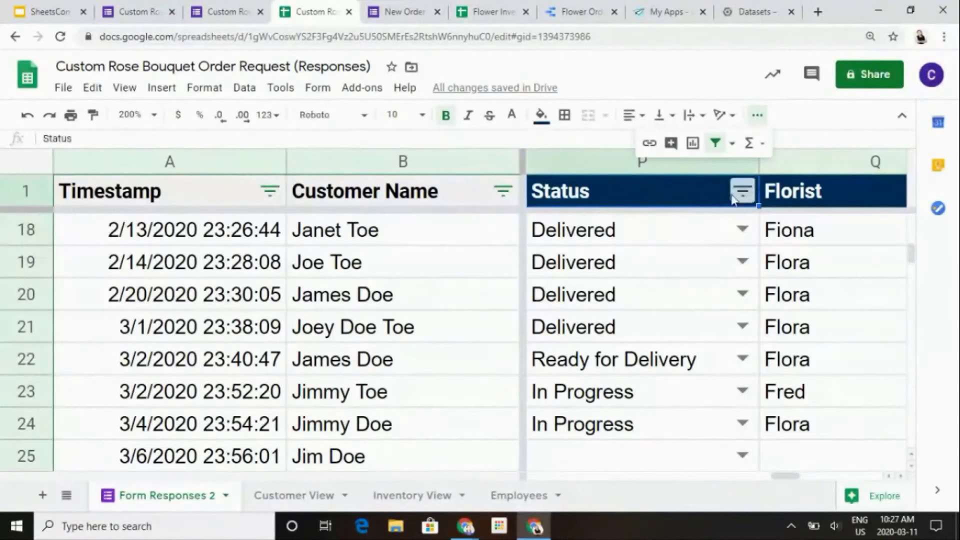
# - Inspect the transposed QUERY formula in cell A5 of the Customer View sheet and look over its source rows on Form Responses 2
pyautogui.click(320, 497)
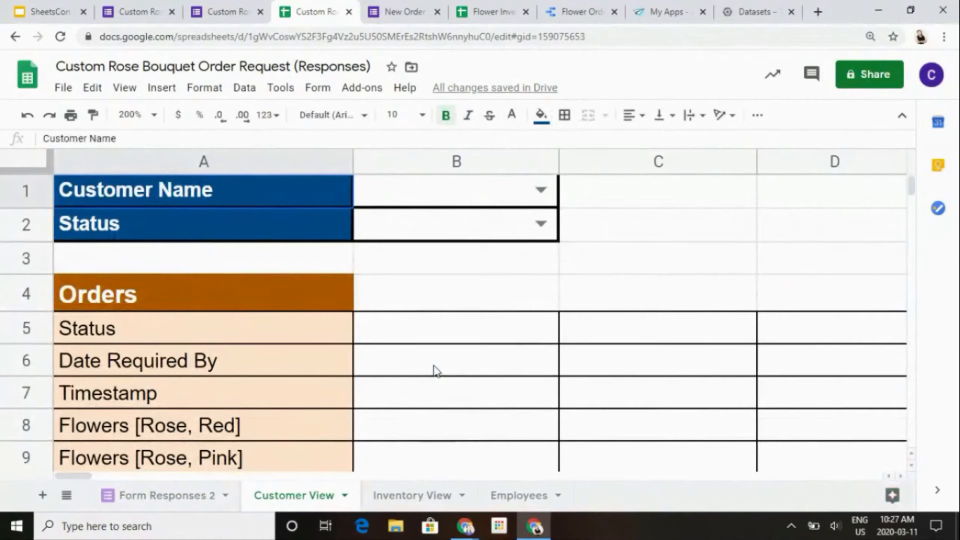
pyautogui.click(285, 332)
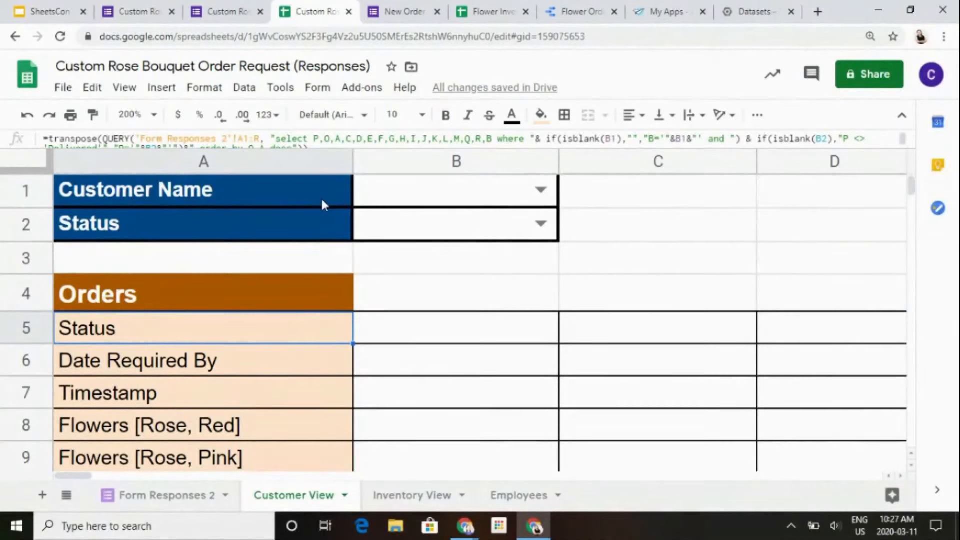
pyautogui.click(165, 495)
pyautogui.scroll(-10, 261, 393)
pyautogui.scroll(12, 261, 393)
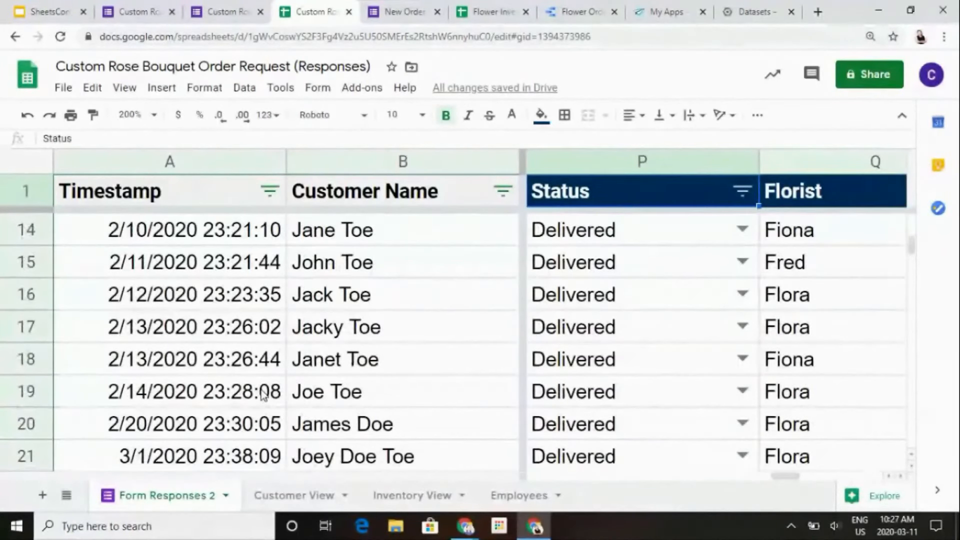
# - On the Customer View sheet, try the Status filter in B2 with In Progress and with Ready for Delivery
pyautogui.click(256, 493)
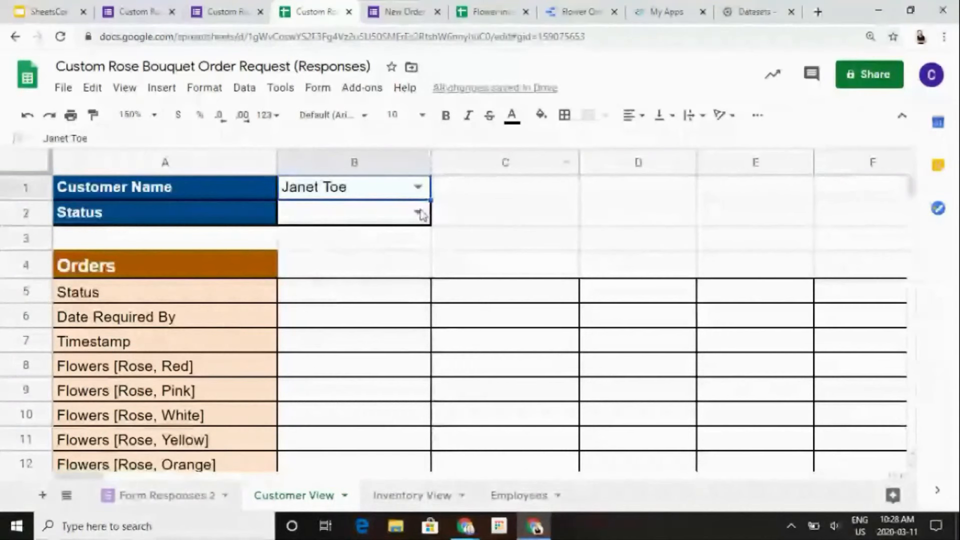
pyautogui.click(418, 214)
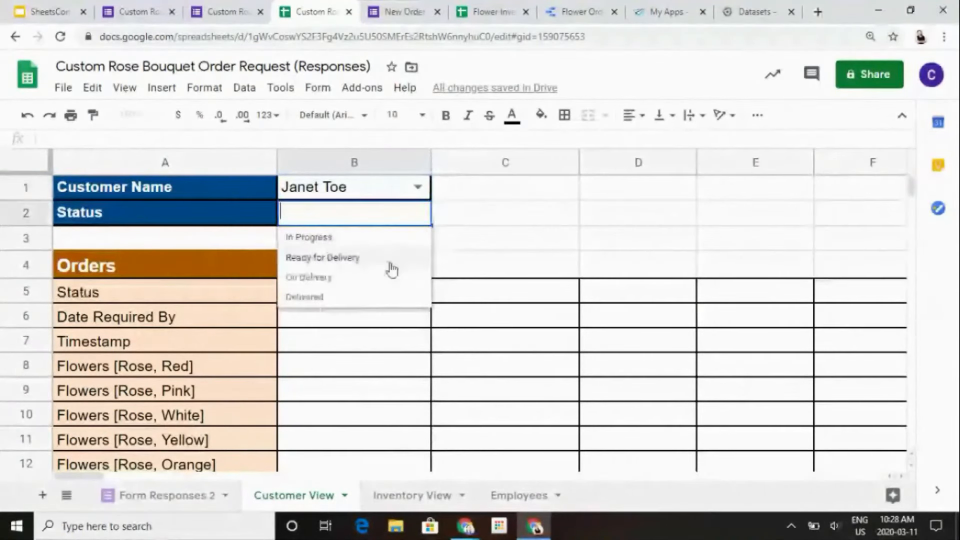
pyautogui.click(391, 247)
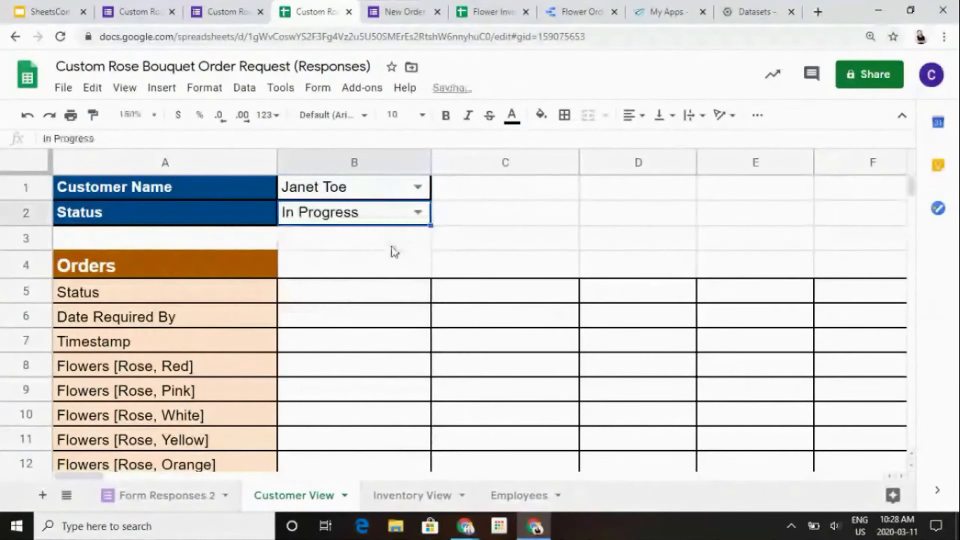
pyautogui.click(420, 215)
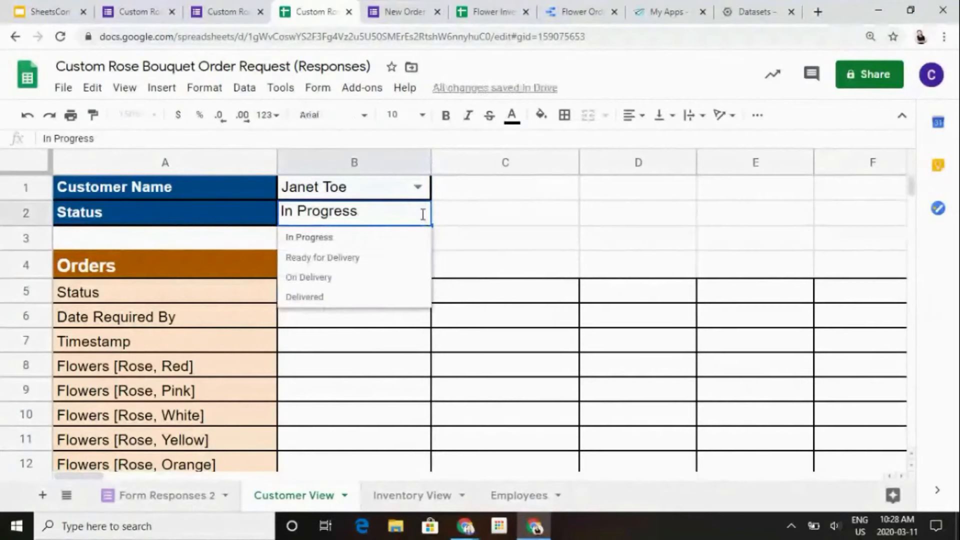
pyautogui.click(400, 258)
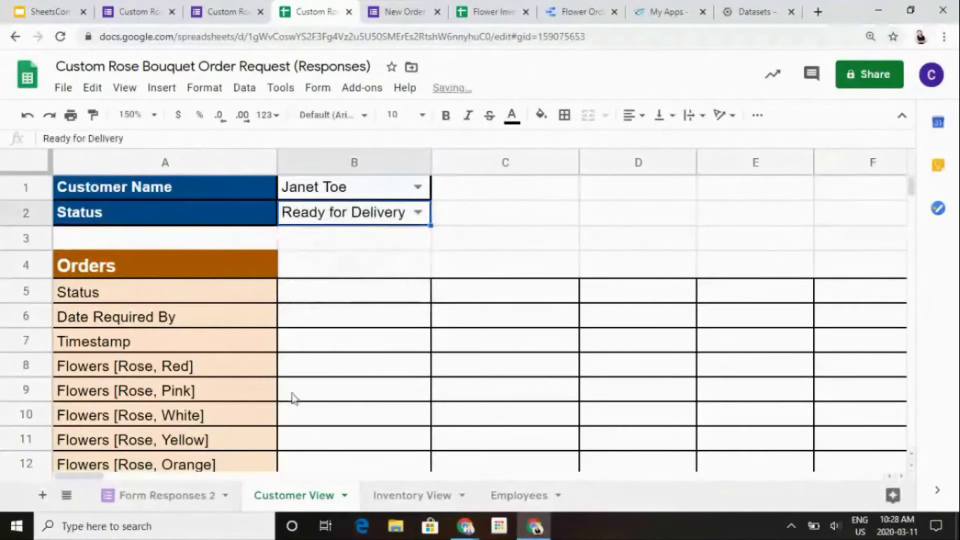
# - Check the customers and order statuses of the most recent rows on the Form Responses 2 sheet
pyautogui.click(185, 512)
pyautogui.scroll(-4, 382, 306)
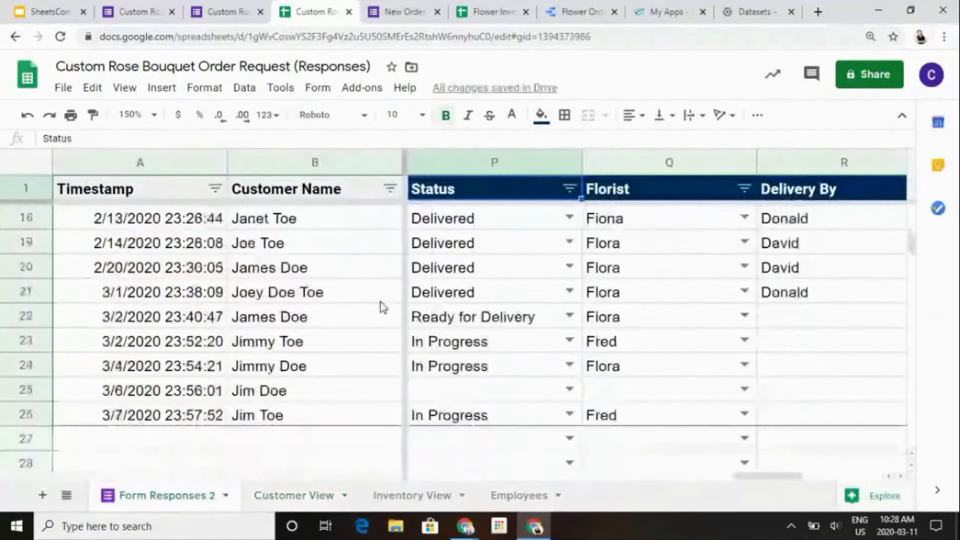
pyautogui.scroll(1, 382, 310)
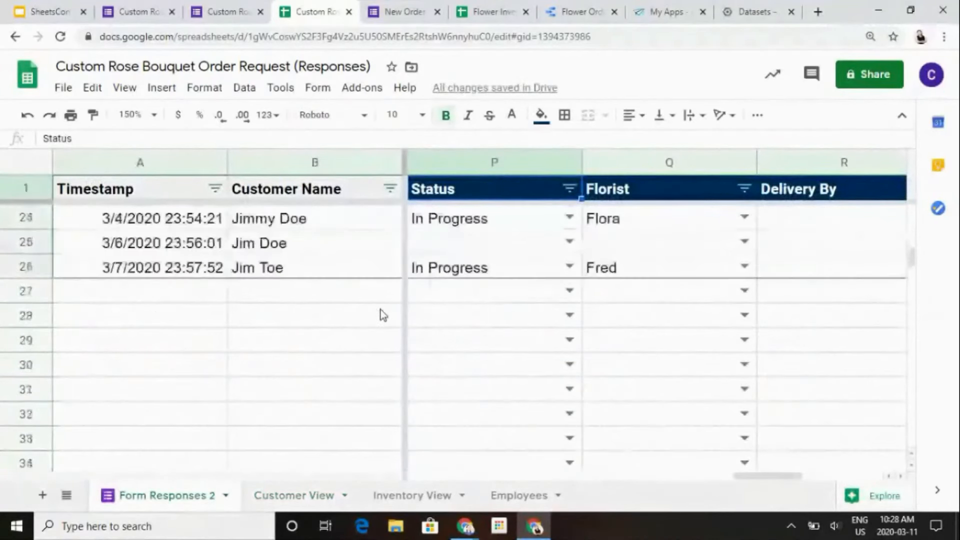
# - On the Customer View sheet, choose the customer from response row 26 in B1 and clear the Status filter in B2
pyautogui.click(299, 502)
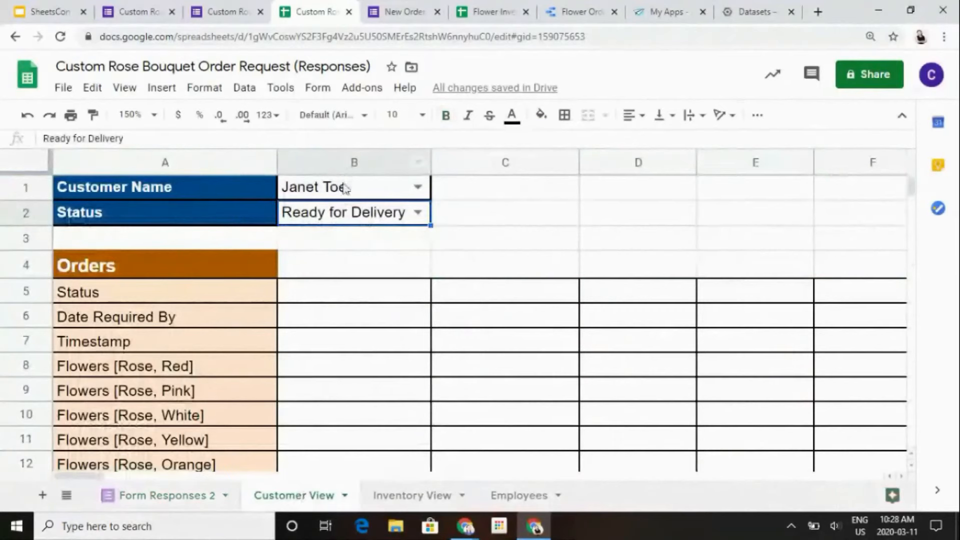
pyautogui.click(343, 188)
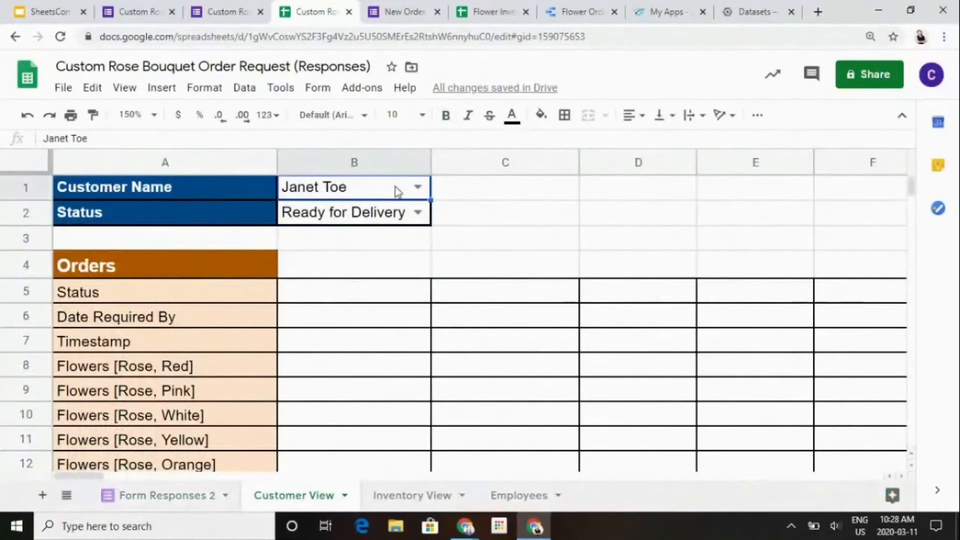
pyautogui.write('Jim')
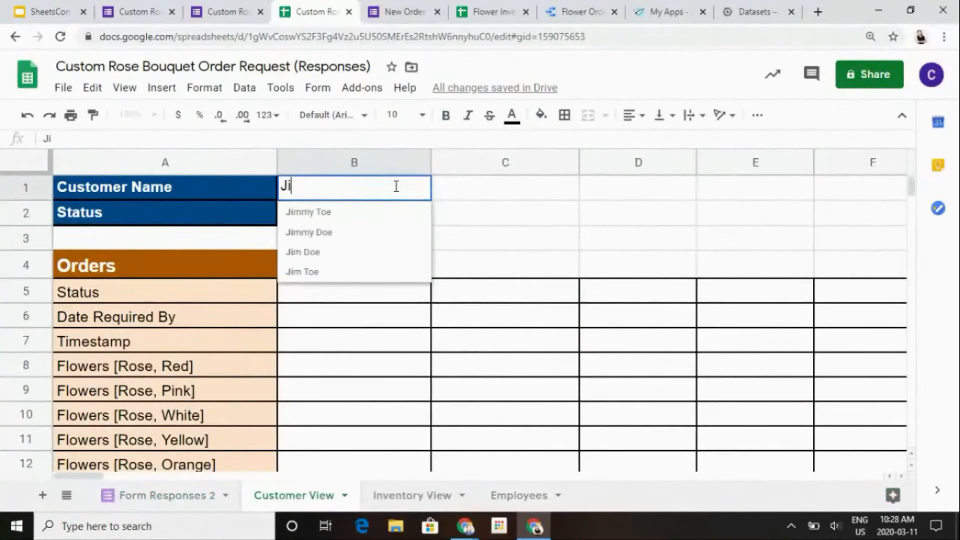
pyautogui.click(353, 271)
pyautogui.click(368, 216)
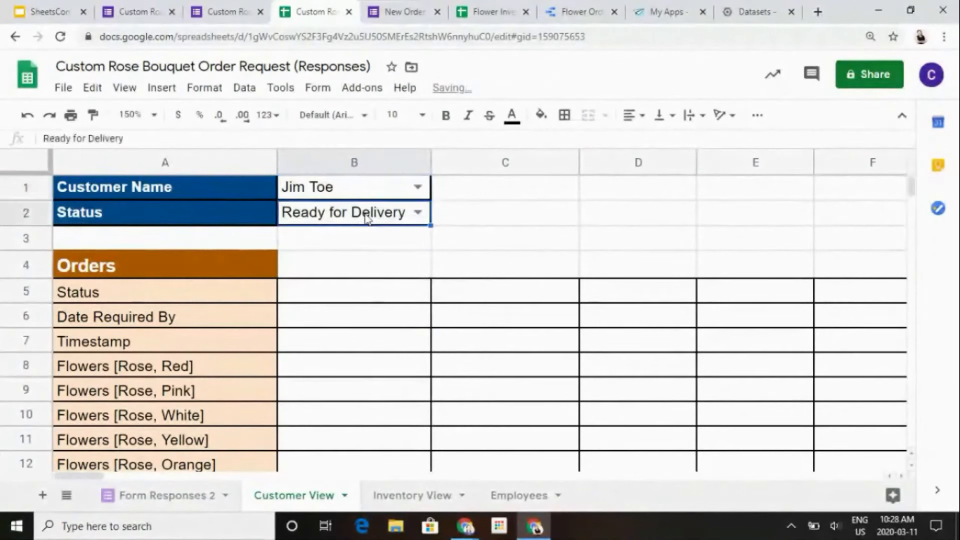
pyautogui.press('Delete')
# - Examine the selected customer's order details, from status and flower quantities down to florist and delivery driver
pyautogui.press('Down')
pyautogui.press('Down')
pyautogui.press('Down')
pyautogui.press('Down')
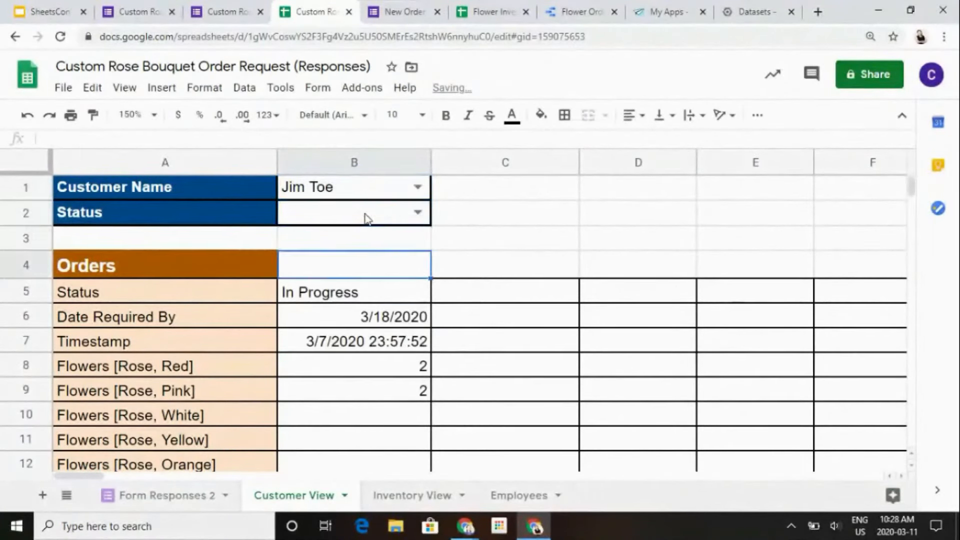
pyautogui.press('Down')
pyautogui.press('Down')
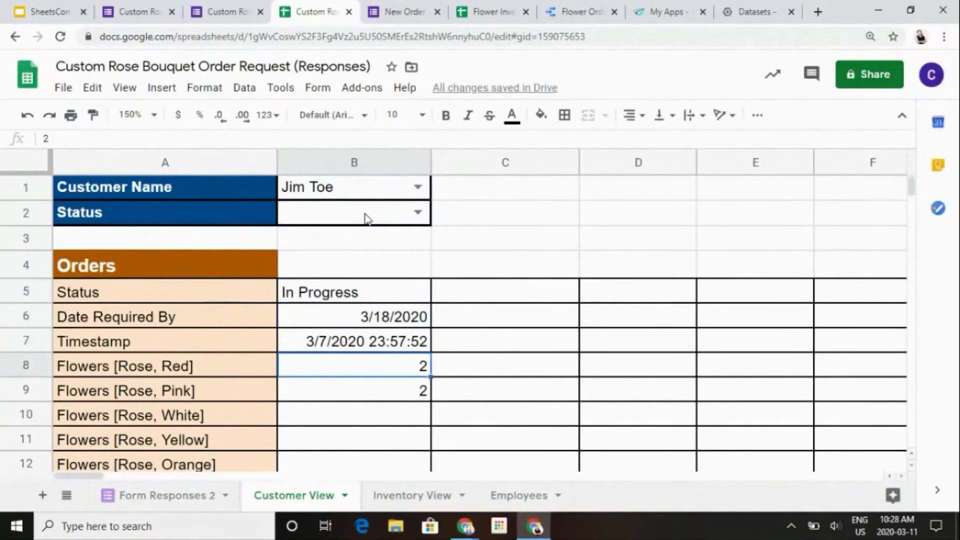
pyautogui.press('Down')
pyautogui.press('Down')
pyautogui.press('Down')
pyautogui.press('Down')
pyautogui.press('Down')
pyautogui.press('Down')
pyautogui.press('Down')
pyautogui.press('Down')
pyautogui.press('Down')
pyautogui.press('Down')
pyautogui.press('Down')
pyautogui.press('Down')
pyautogui.press('Down')
pyautogui.press('Down')
pyautogui.press('Down')
pyautogui.press('Down')
pyautogui.press('Down')
pyautogui.press('Down')
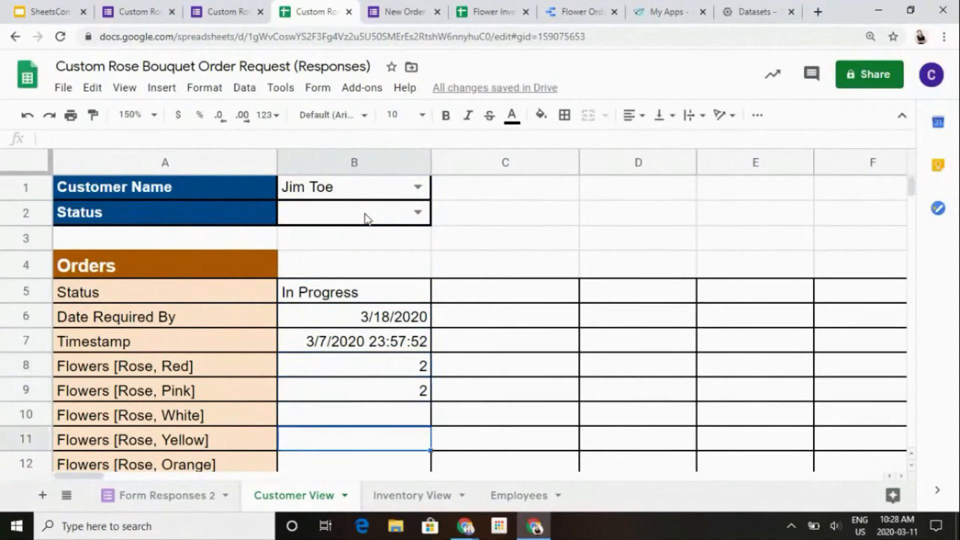
pyautogui.press('Up')
pyautogui.press('Up')
pyautogui.press('Up')
pyautogui.press('Up')
pyautogui.press('Up')
pyautogui.press('Up')
pyautogui.press('Up')
pyautogui.press('Up')
pyautogui.press('Up')
pyautogui.press('Up')
pyautogui.press('Up')
pyautogui.press('Up')
pyautogui.press('Up')
pyautogui.press('Up')
pyautogui.press('Up')
pyautogui.press('Up')
pyautogui.press('Up')
pyautogui.press('Up')
pyautogui.press('Up')
pyautogui.press('Up')
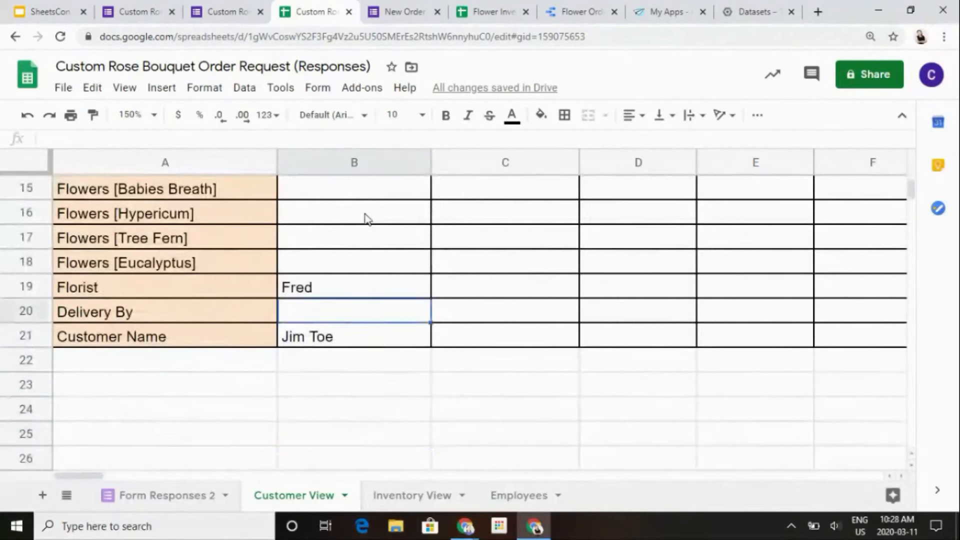
# - Examine the order block on the Customer View sheet and the transposed QUERY formula in A5 that fills it
pyautogui.press('Down')
pyautogui.press('Down')
pyautogui.press('Down')
pyautogui.press('Down')
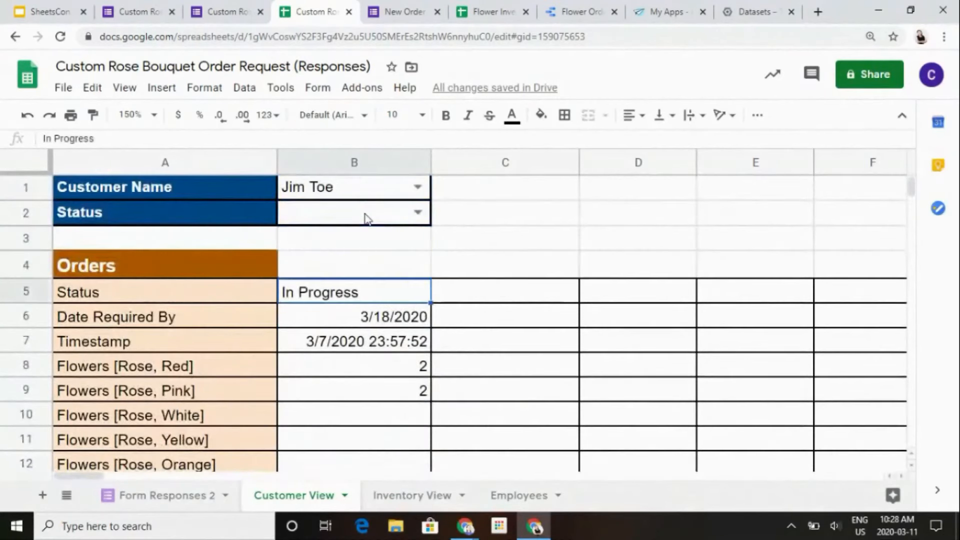
pyautogui.press('Right')
pyautogui.press('Right')
pyautogui.press('Right')
pyautogui.press('Left')
pyautogui.press('Left')
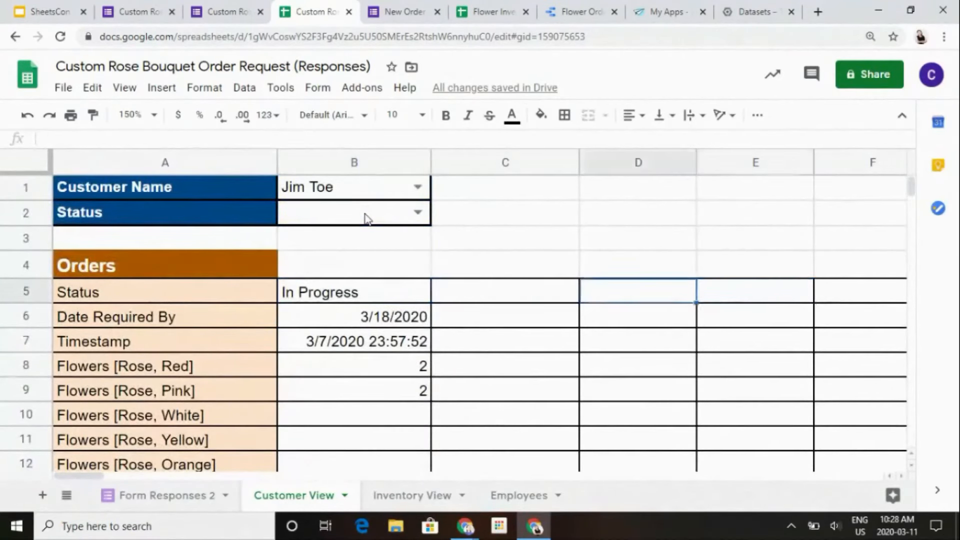
pyautogui.press('Down')
pyautogui.press('Left')
pyautogui.press('Left')
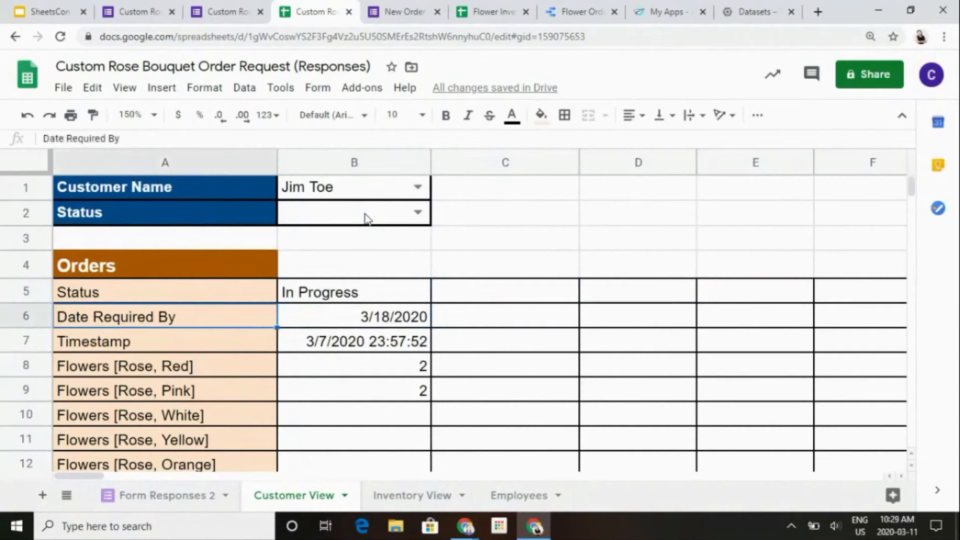
pyautogui.press('Up')
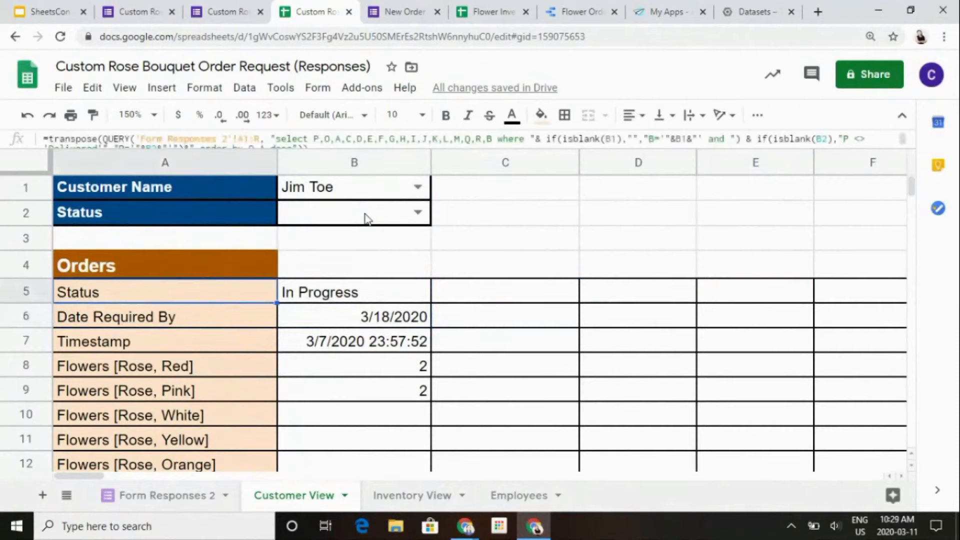
# - Review the field labels in column A down through the flower types, then return to the QUERY formula in A5
pyautogui.press('Down')
pyautogui.press('Down')
pyautogui.press('Down')
pyautogui.press('Down')
pyautogui.press('Down')
pyautogui.press('Down')
pyautogui.press('Down')
pyautogui.press('Down')
pyautogui.press('Down')
pyautogui.press('Down')
pyautogui.press('Down')
pyautogui.press('Down')
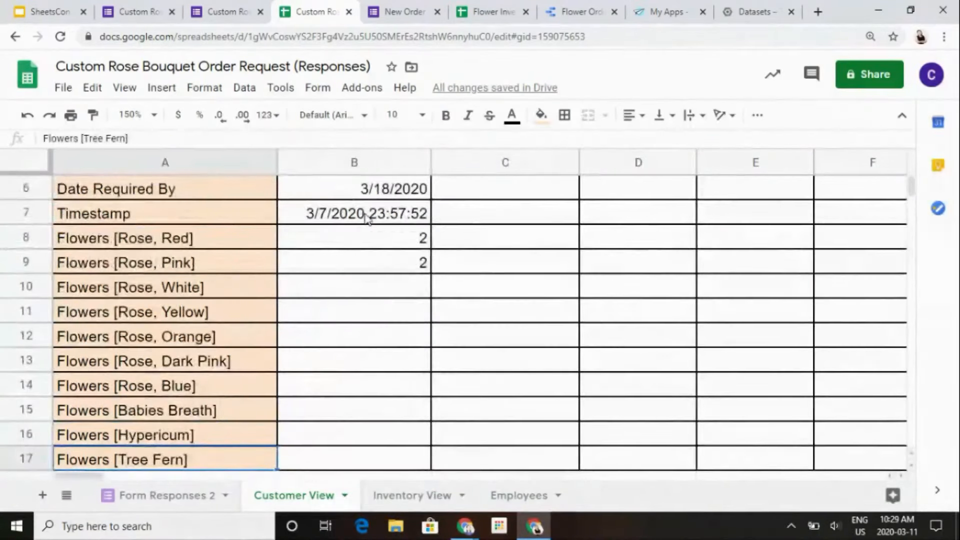
pyautogui.press('Up')
pyautogui.press('Up')
pyautogui.press('Up')
pyautogui.press('Up')
pyautogui.press('Up')
pyautogui.press('Up')
pyautogui.press('Up')
pyautogui.press('Up')
pyautogui.press('Up')
pyautogui.hotkey('ctrl', 'Home')
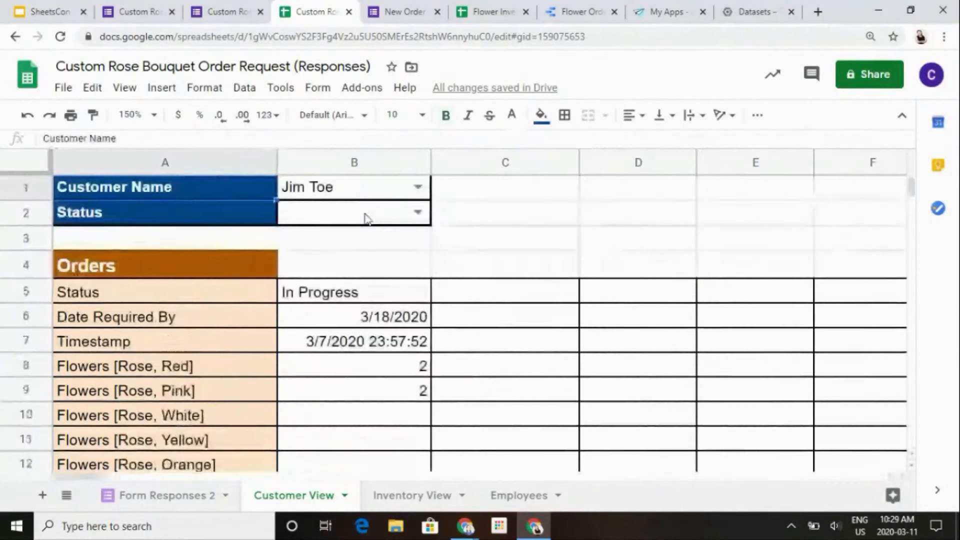
pyautogui.press('Down')
pyautogui.press('Down')
pyautogui.press('Down')
pyautogui.press('Down')
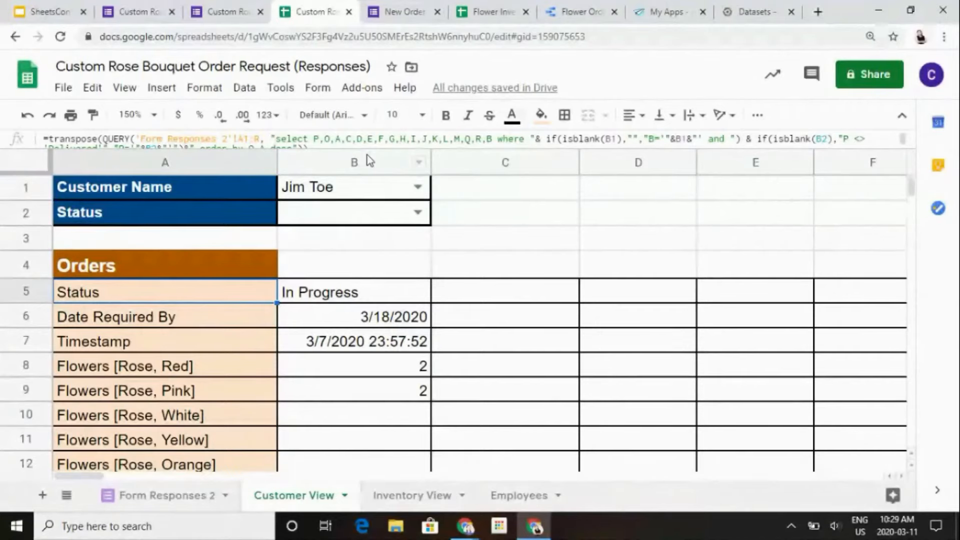
# - Examine the order's values in column B, down past the florist and customer name and back up to its status
pyautogui.click(340, 399)
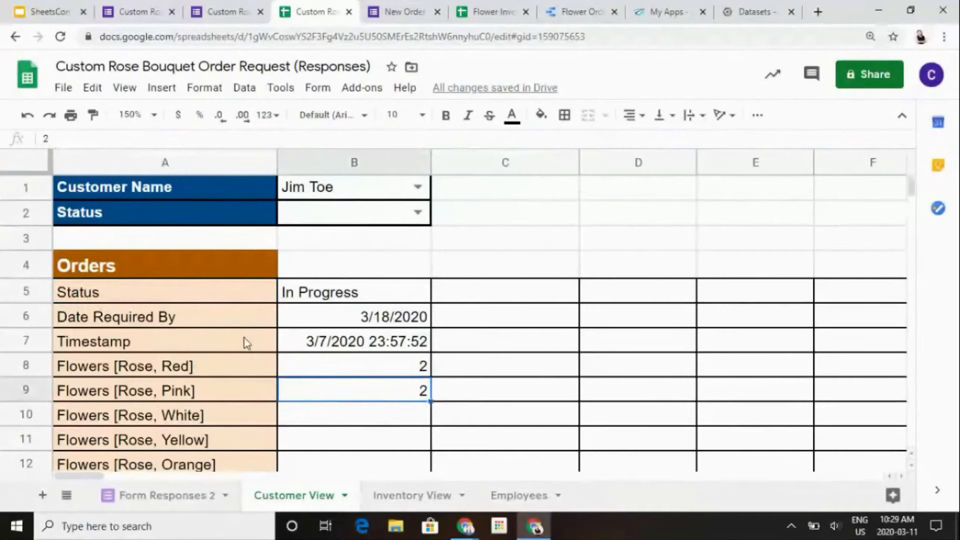
pyautogui.press('Down')
pyautogui.press('Down')
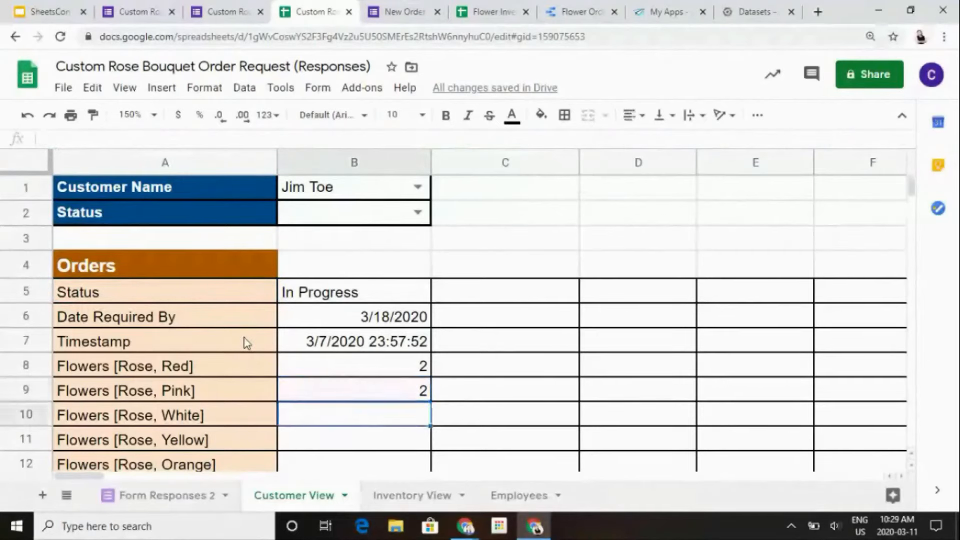
pyautogui.press('Down')
pyautogui.press('Down')
pyautogui.press('Down')
pyautogui.press('Down')
pyautogui.press('Down')
pyautogui.press('Down')
pyautogui.press('Down')
pyautogui.press('Down')
pyautogui.press('Down')
pyautogui.press('Down')
pyautogui.press('Down')
pyautogui.press('Down')
pyautogui.press('Down')
pyautogui.press('Down')
pyautogui.press('Down')
pyautogui.press('Down')
pyautogui.press('Up')
pyautogui.press('Up')
pyautogui.press('Up')
pyautogui.press('Up')
pyautogui.press('Up')
pyautogui.press('Up')
pyautogui.press('Up')
pyautogui.press('Up')
pyautogui.press('Up')
pyautogui.press('Up')
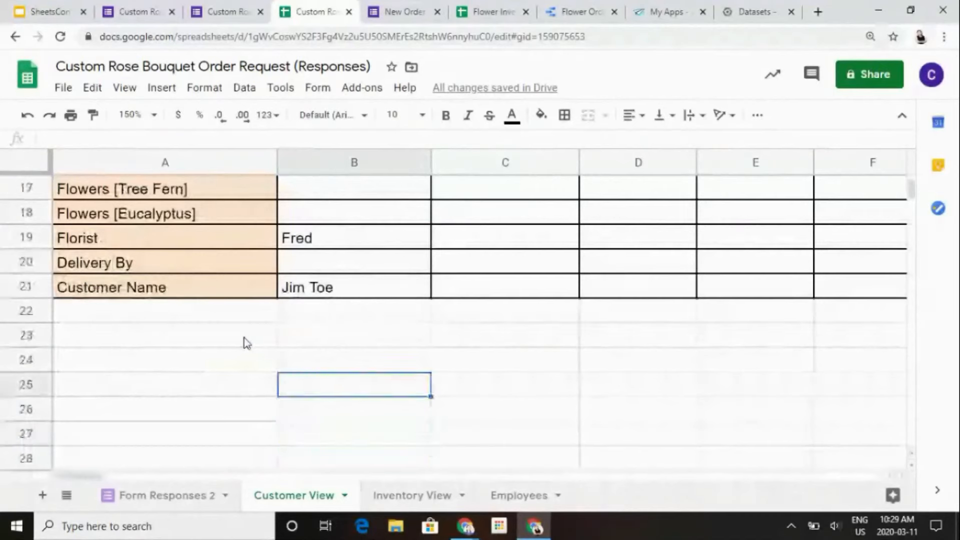
pyautogui.press('Up')
pyautogui.press('Up')
pyautogui.press('Up')
pyautogui.press('Up')
pyautogui.press('Up')
pyautogui.press('Up')
pyautogui.press('Up')
pyautogui.press('Up')
pyautogui.press('Up')
pyautogui.press('Up')
pyautogui.press('Up')
pyautogui.press('Up')
pyautogui.press('Up')
pyautogui.press('Up')
pyautogui.press('Up')
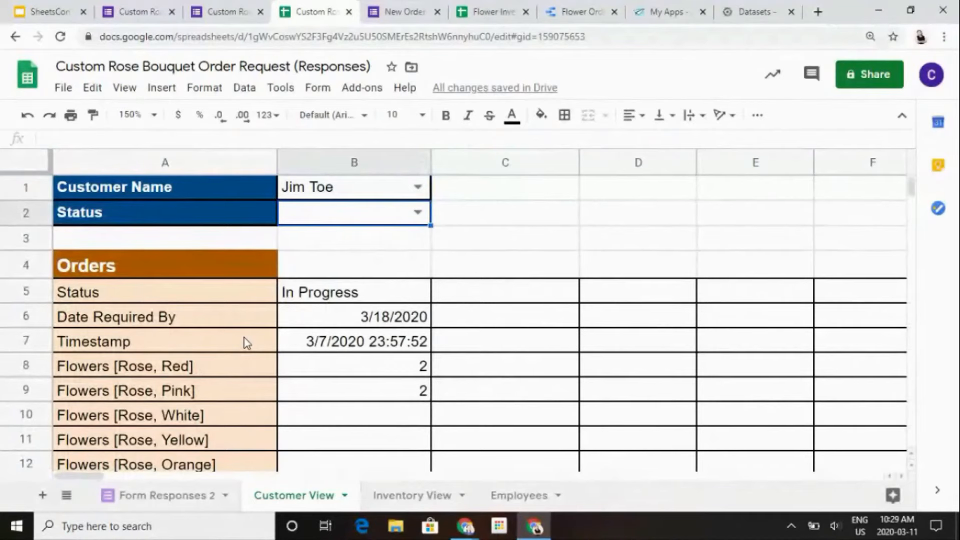
pyautogui.press('Down')
pyautogui.press('Down')
pyautogui.press('Down')
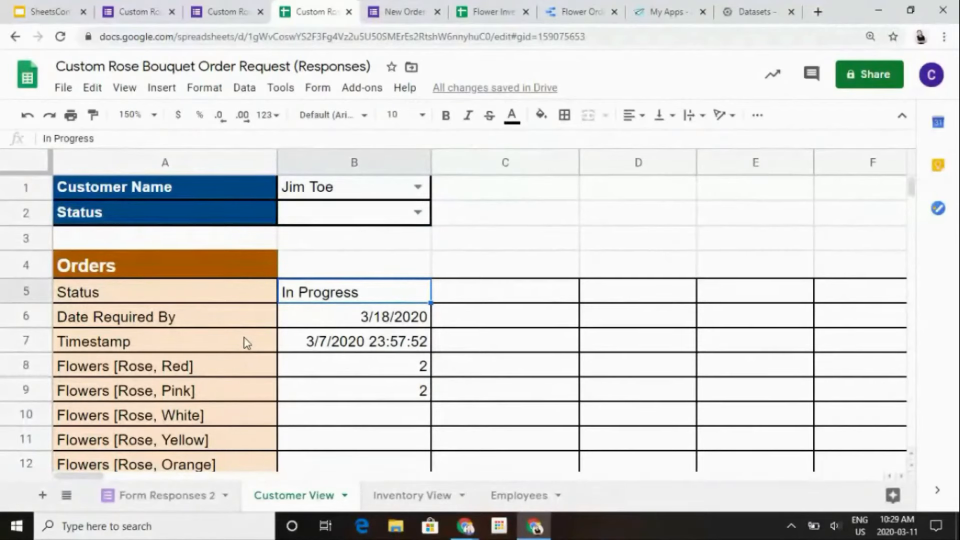
# - Check the Status cells of the orders in rows 26 and 24 on the Form Responses 2 sheet
pyautogui.click(154, 504)
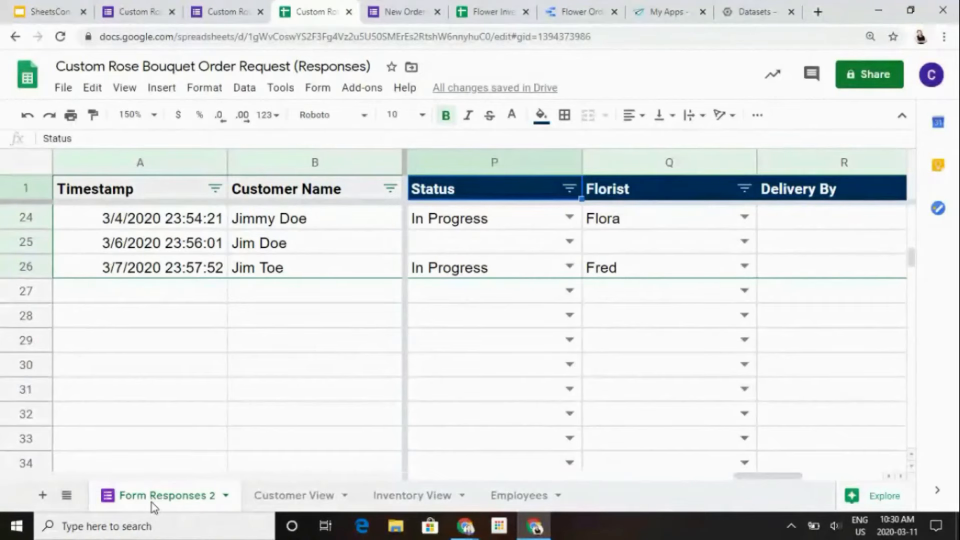
pyautogui.click(448, 273)
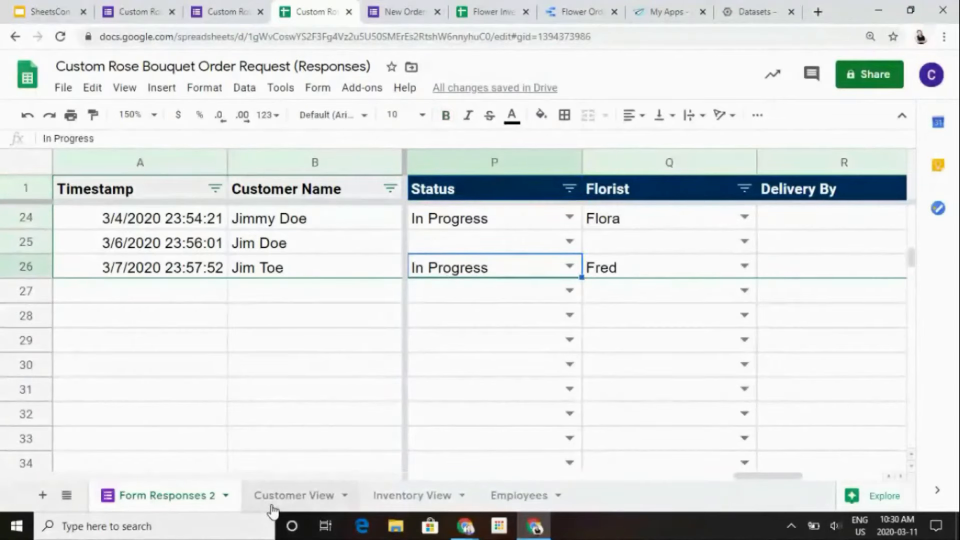
pyautogui.click(527, 229)
# - On the Customer View sheet, inspect the Status filter in B2, the QUERY formula in A5 and the order's Date Required By
pyautogui.click(296, 497)
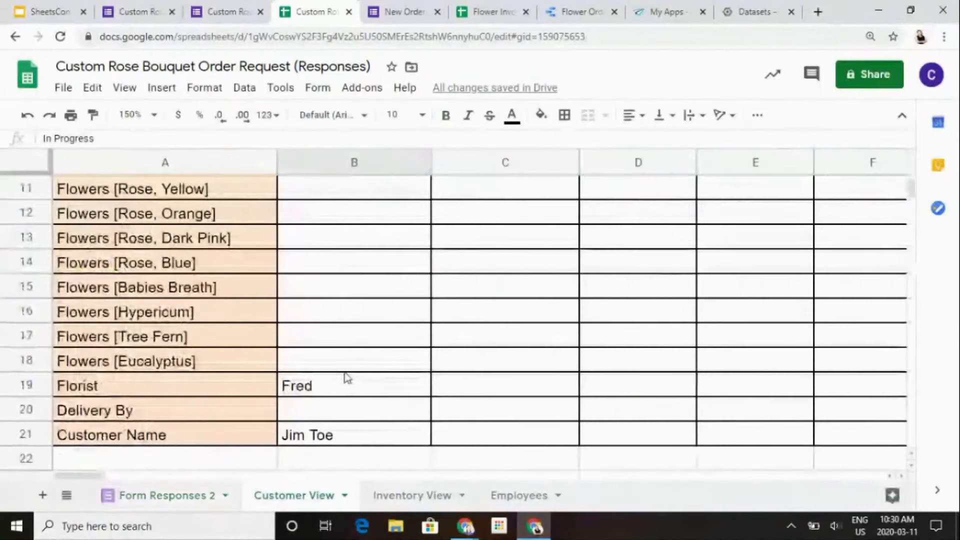
pyautogui.scroll(2, 345, 378)
pyautogui.scroll(2, 345, 377)
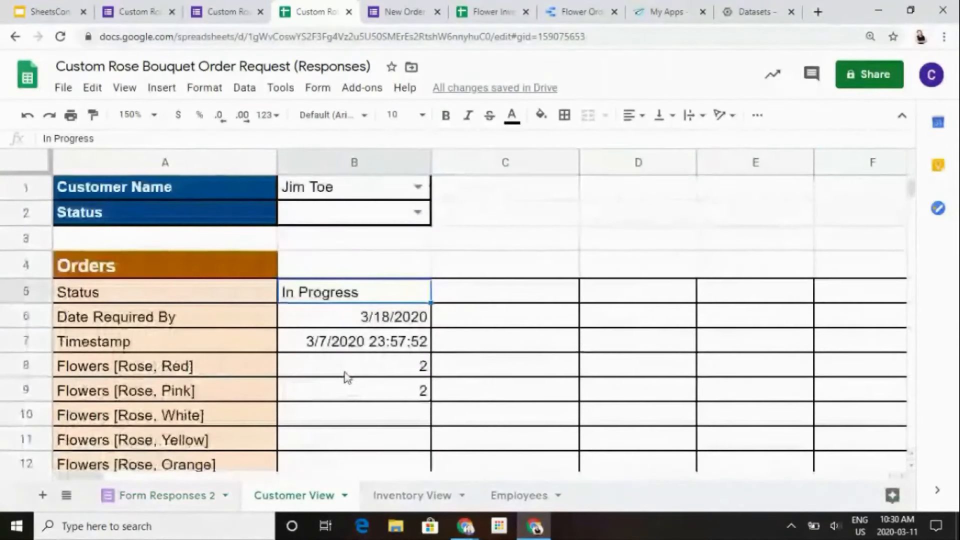
pyautogui.click(353, 220)
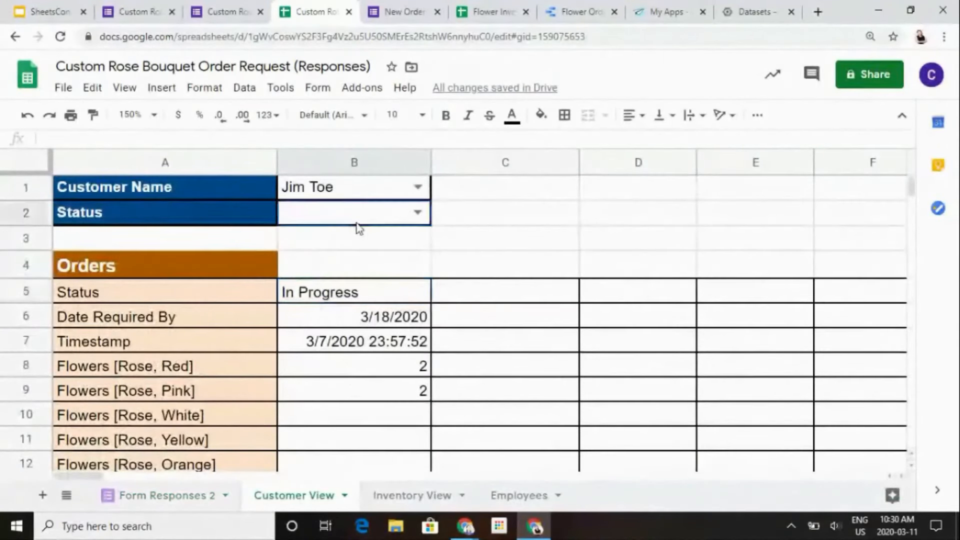
pyautogui.click(415, 232)
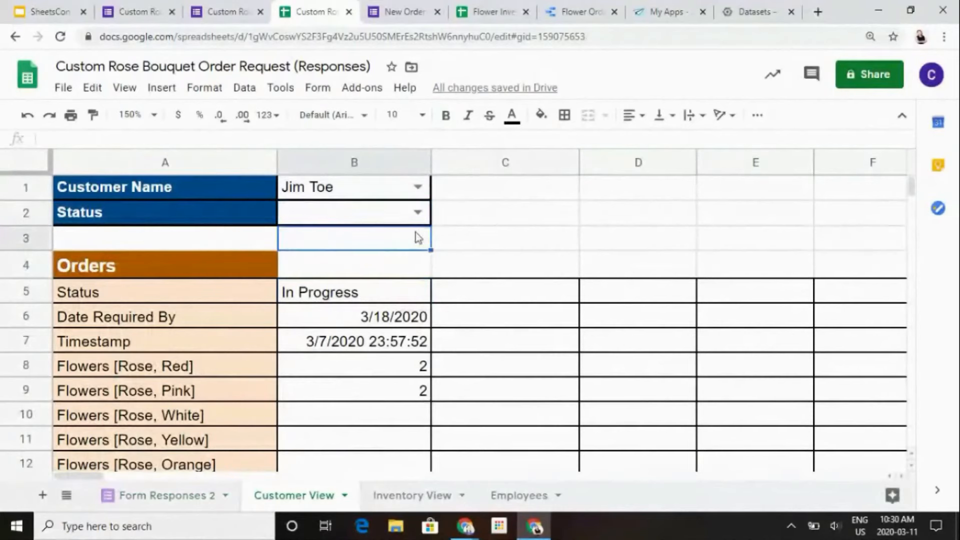
pyautogui.click(216, 300)
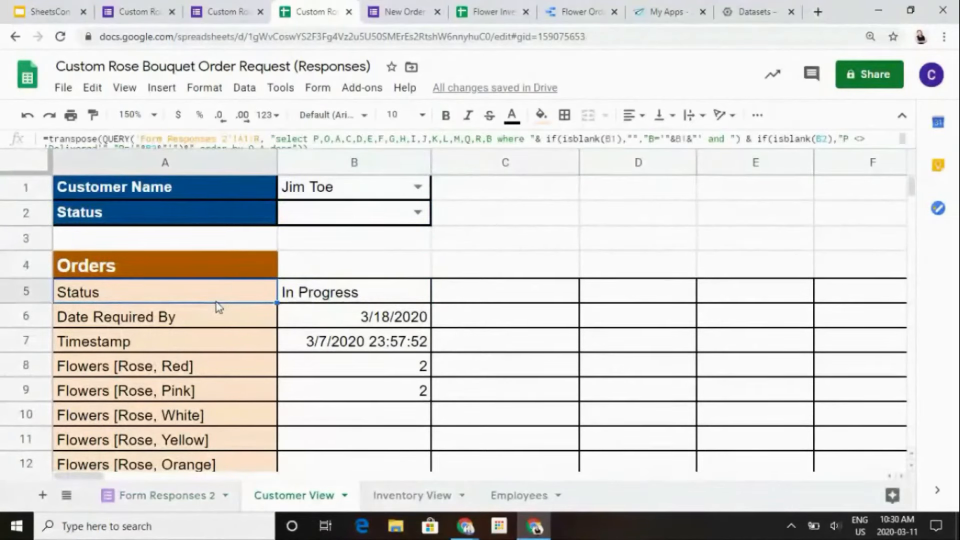
pyautogui.click(399, 321)
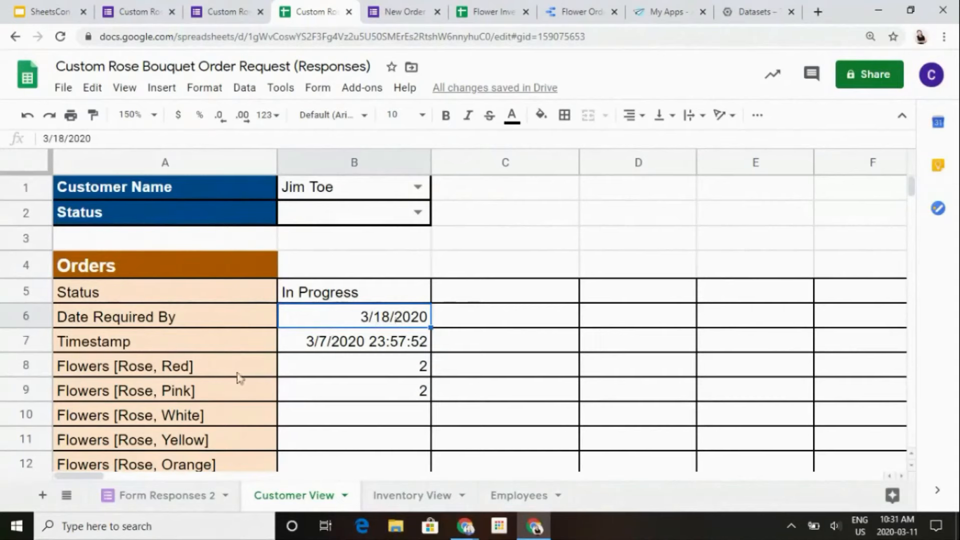
# - Compare the recent order statuses on Form Responses 2 with the Status filter cell B2 on the Customer View sheet
pyautogui.click(179, 496)
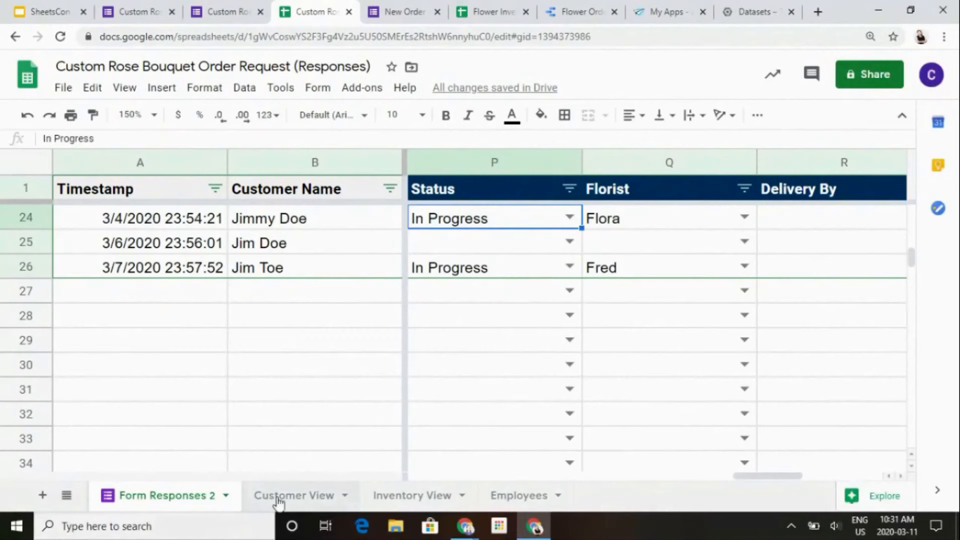
pyautogui.click(279, 500)
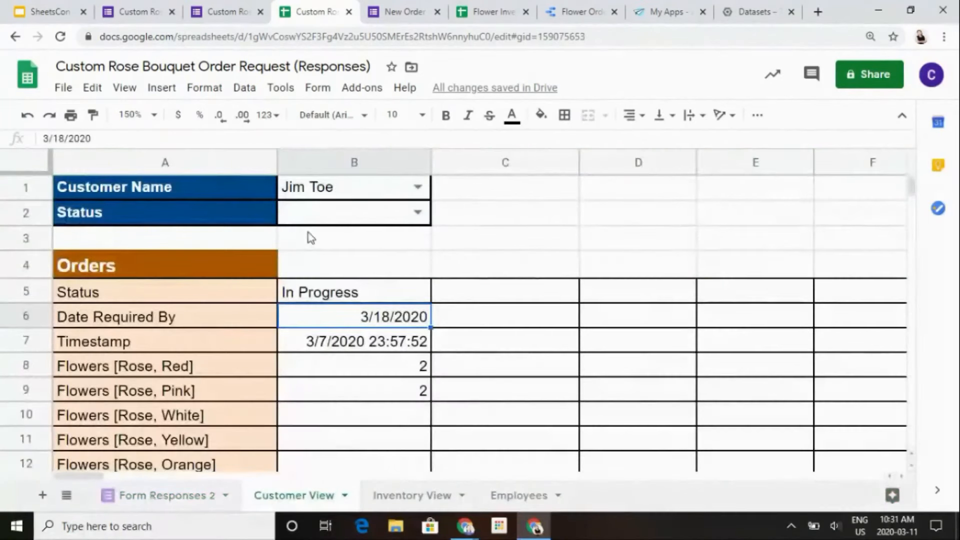
pyautogui.click(339, 220)
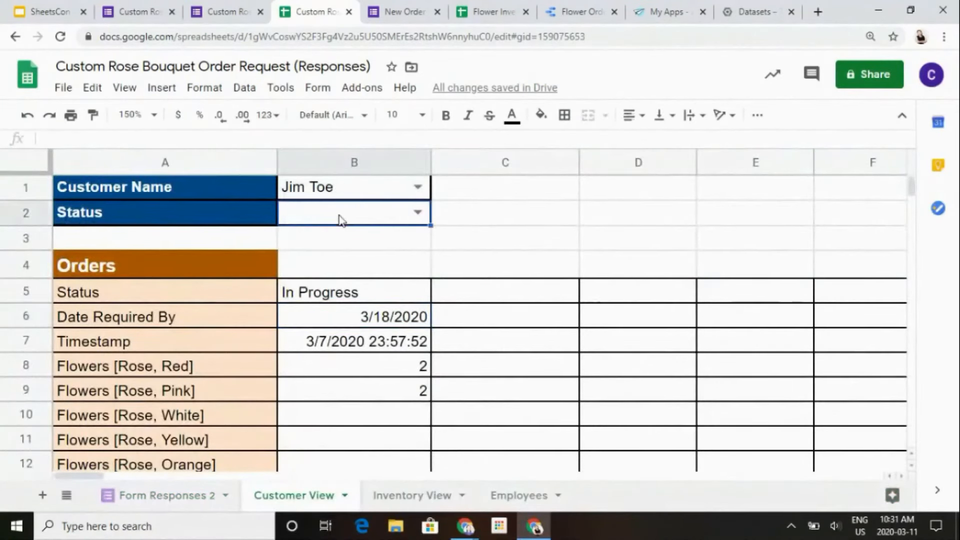
# - Go back to the Form Responses 2 sheet and view its earliest orders from the Customer Name header
pyautogui.click(178, 510)
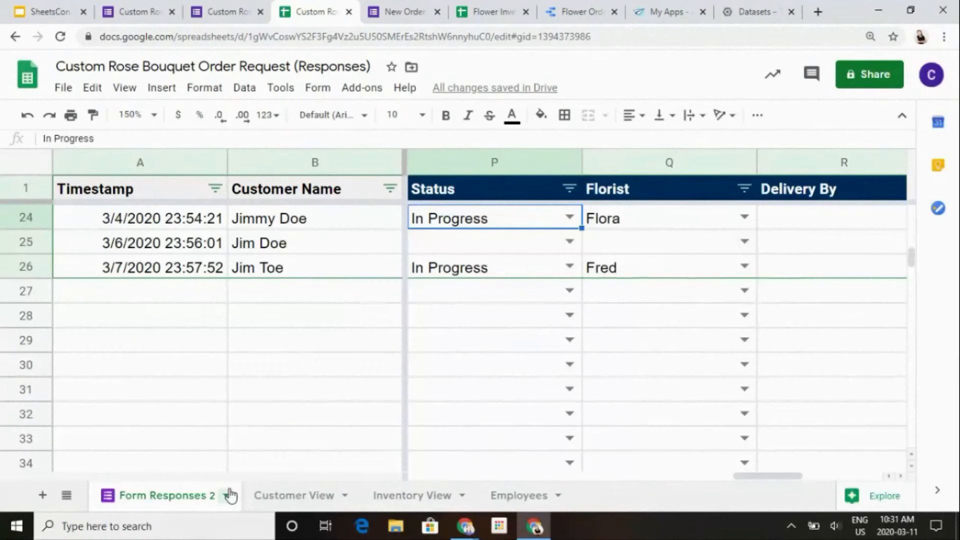
pyautogui.click(375, 362)
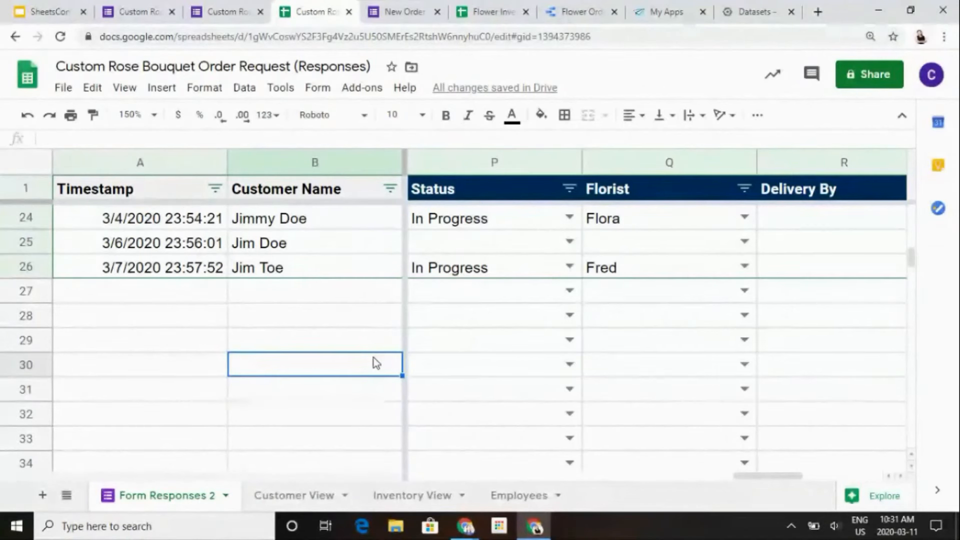
pyautogui.press('Up')
pyautogui.press('Up')
pyautogui.press('Up')
pyautogui.press('Up')
pyautogui.press('Up')
pyautogui.press('Up')
pyautogui.press('Up')
pyautogui.press('Up')
pyautogui.press('Up')
pyautogui.hotkey('ctrl', 'Up')
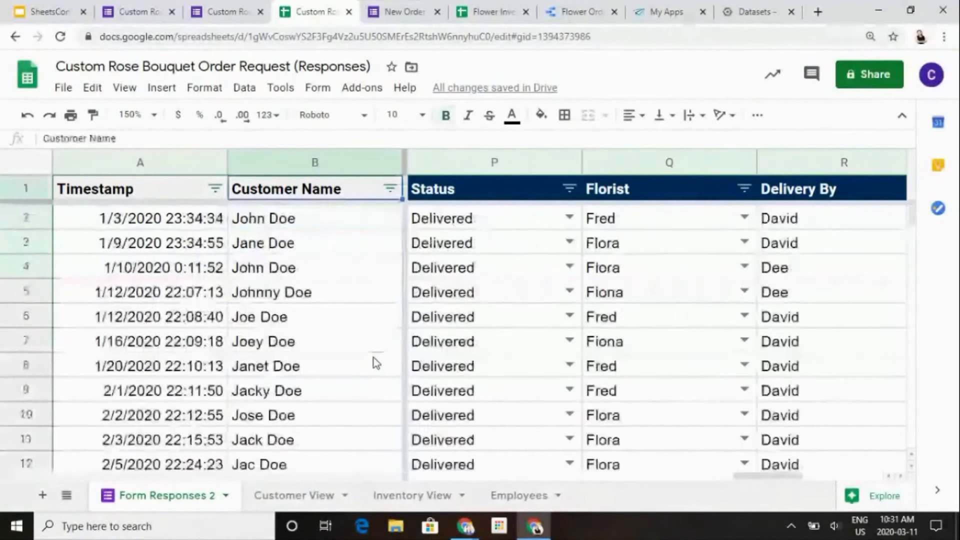
# - Look through the flower quantity columns across to Flowers [Rose, Blue] and down to the most recent orders
pyautogui.press('Right')
pyautogui.press('Right')
pyautogui.press('Right')
pyautogui.press('Right')
pyautogui.press('Right')
pyautogui.press('Right')
pyautogui.press('Right')
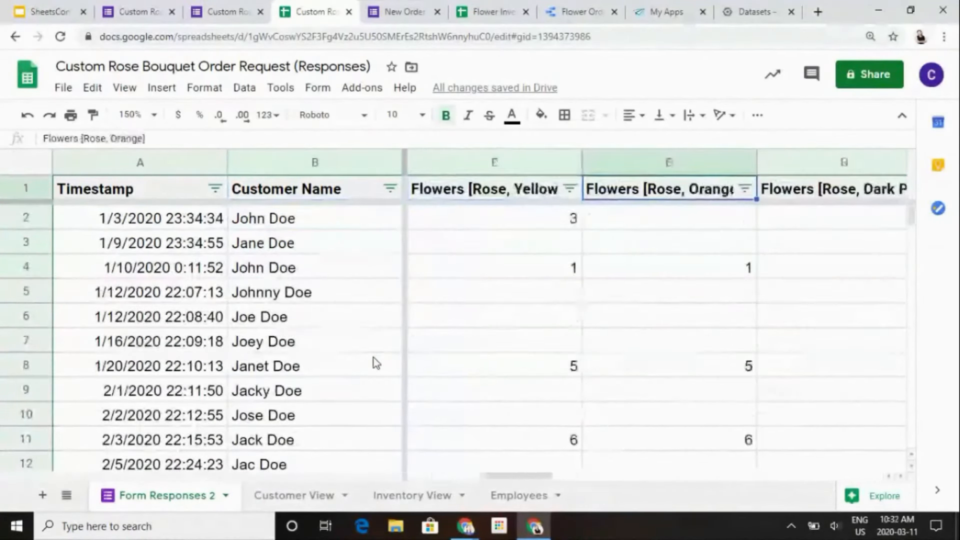
pyautogui.press('Down')
pyautogui.press('Down')
pyautogui.press('Down')
pyautogui.press('Down')
pyautogui.press('Down')
pyautogui.press('Down')
pyautogui.press('Down')
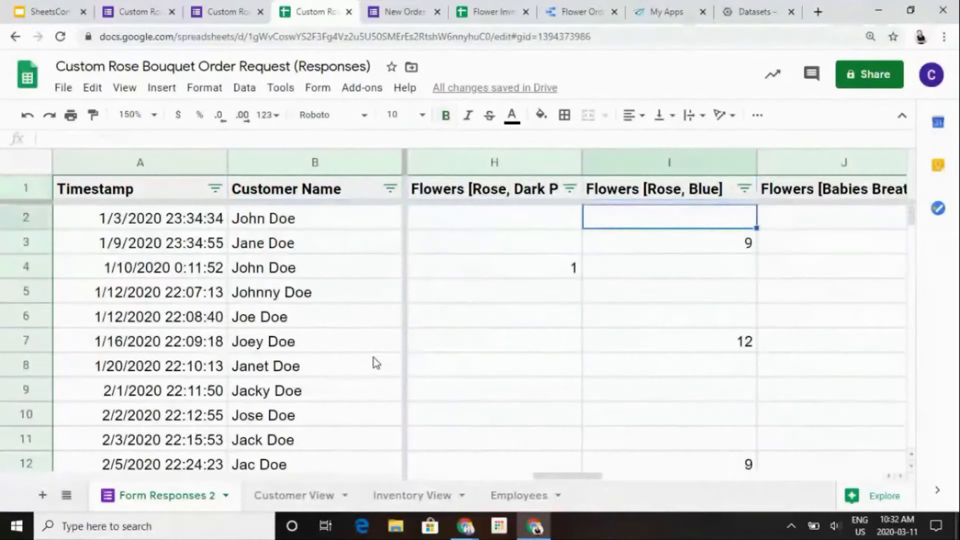
pyautogui.press('Down')
pyautogui.press('Down')
pyautogui.press('Down')
pyautogui.press('Down')
pyautogui.press('Down')
pyautogui.press('Down')
pyautogui.press('Down')
pyautogui.press('Down')
pyautogui.press('Down')
pyautogui.press('Down')
pyautogui.press('Down')
pyautogui.press('Down')
pyautogui.press('Down')
pyautogui.press('Down')
pyautogui.press('Down')
pyautogui.press('Down')
pyautogui.press('Down')
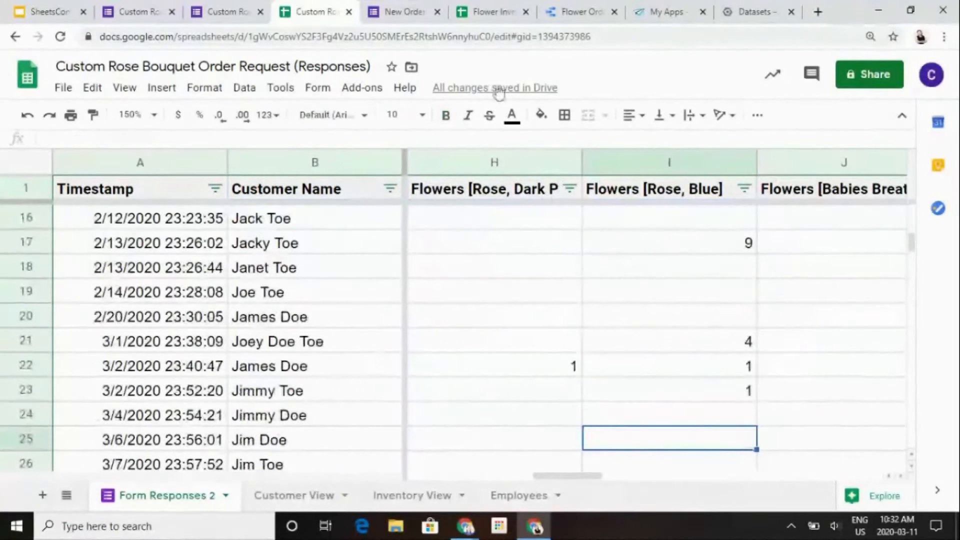
# - Open the New Order for Inventory form and review its questions, from the order and received dates through the flower types
pyautogui.click(493, 11)
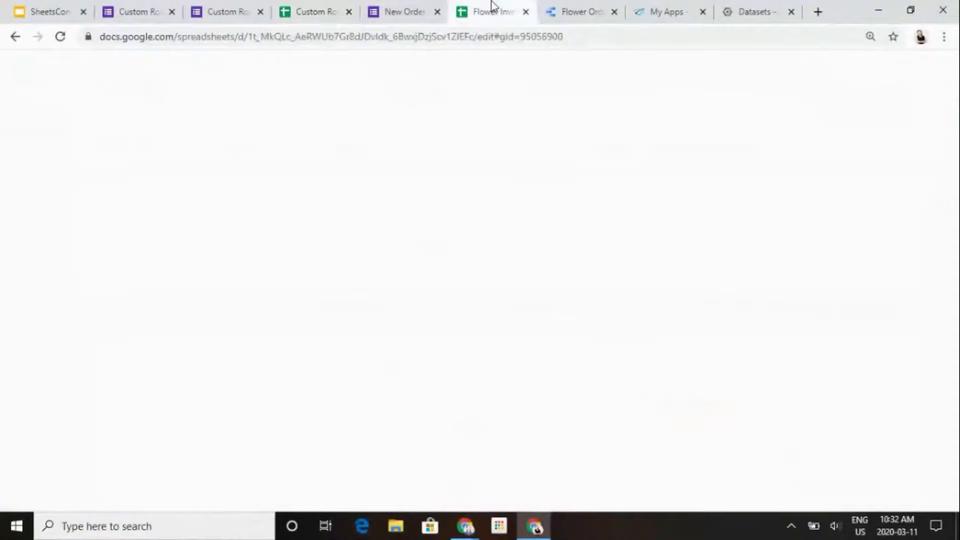
pyautogui.click(394, 13)
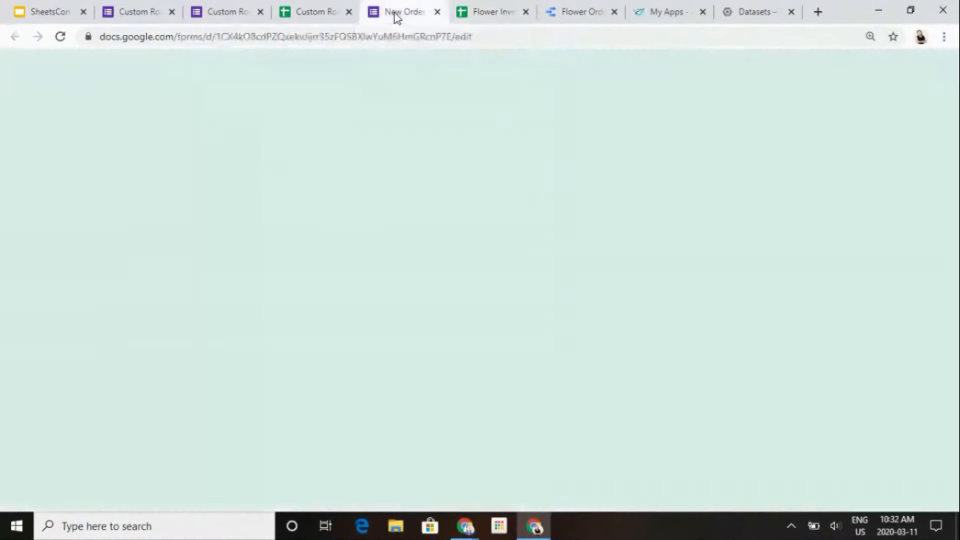
pyautogui.click(152, 321)
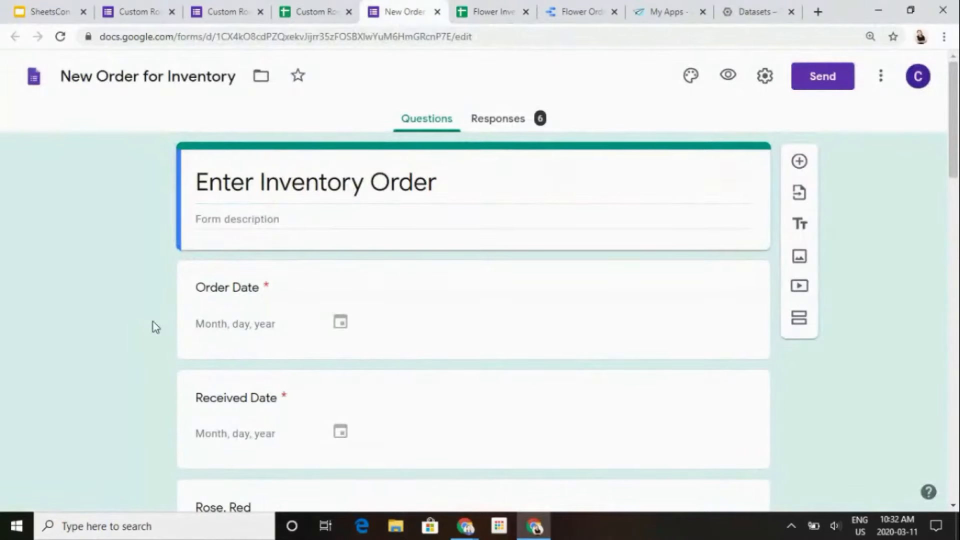
pyautogui.scroll(-5, 153, 322)
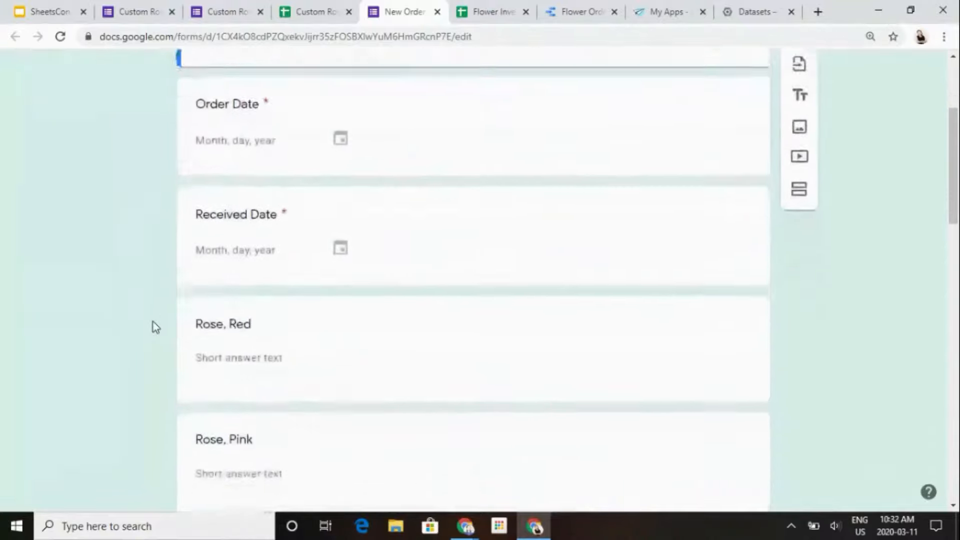
pyautogui.scroll(2, 153, 322)
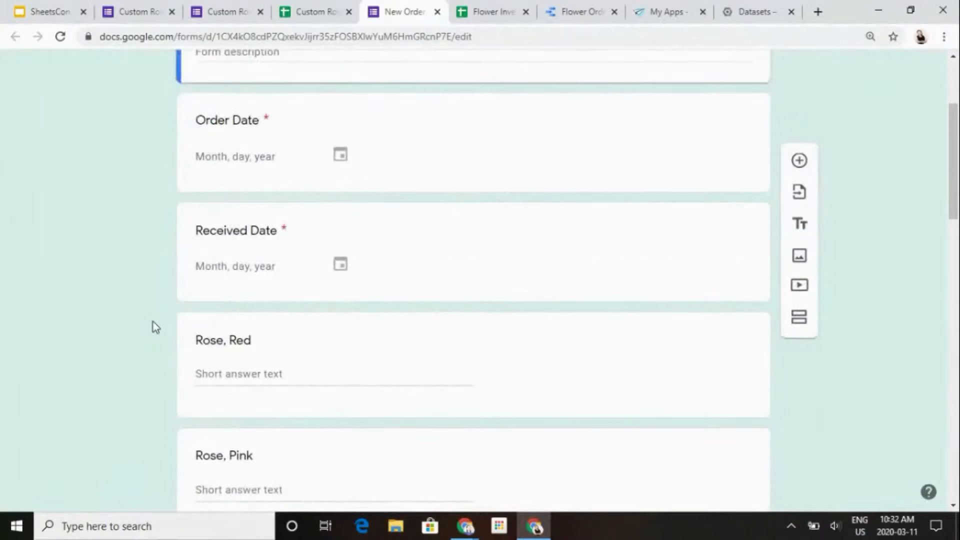
pyautogui.scroll(-3, 153, 322)
pyautogui.scroll(-14, 153, 322)
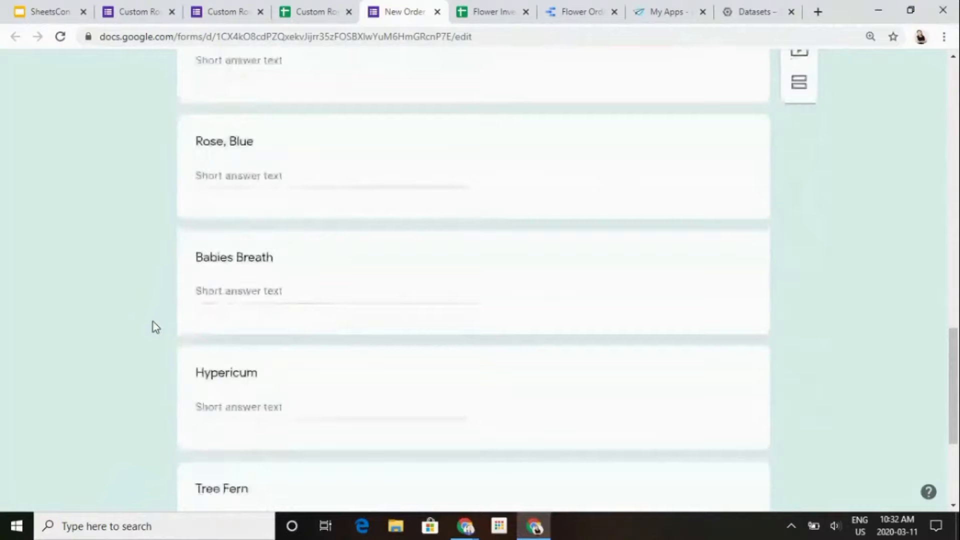
# - Switch to the Flower Inventory spreadsheet and view the 3/10/2020 order on Order Entry, from its timestamp across to the Rose, Blue column
pyautogui.scroll(4, 153, 322)
pyautogui.scroll(15, 153, 322)
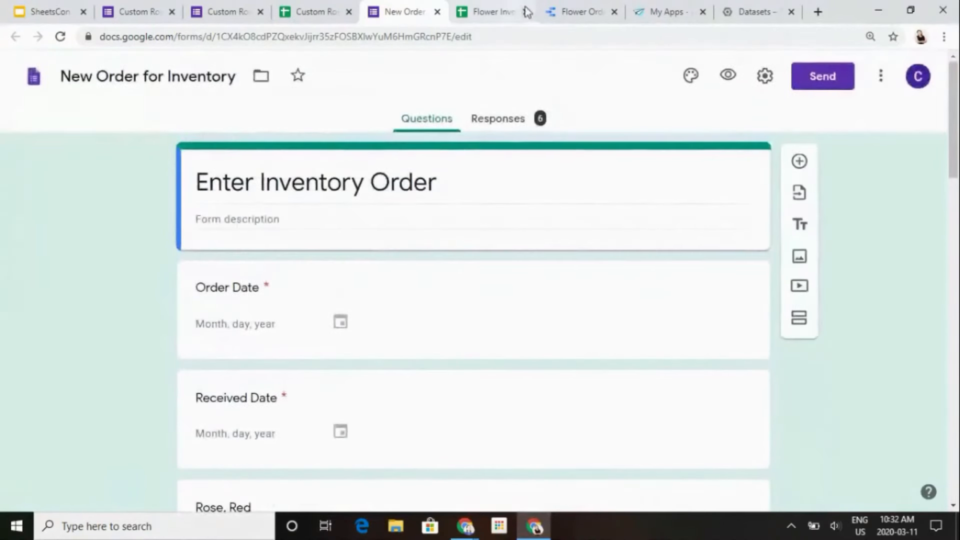
pyautogui.click(495, 8)
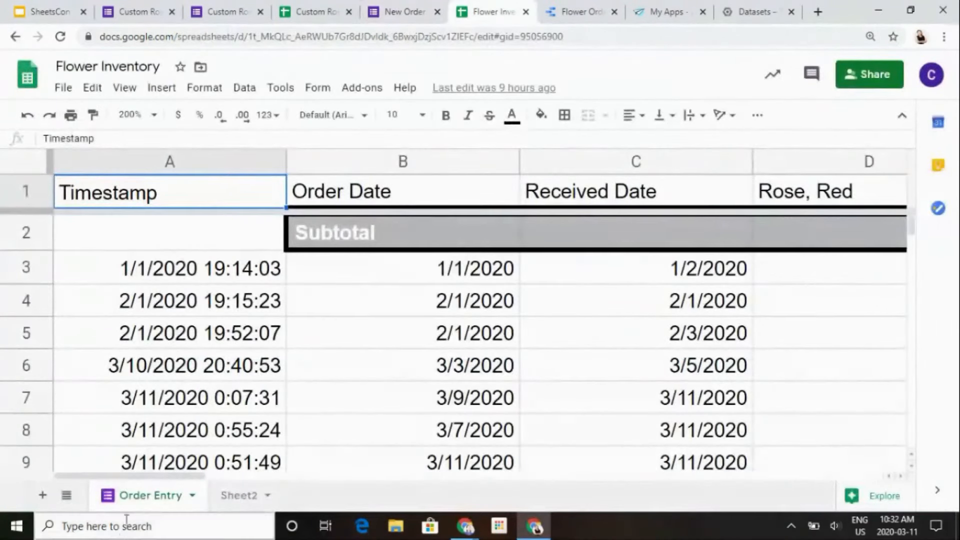
pyautogui.click(268, 368)
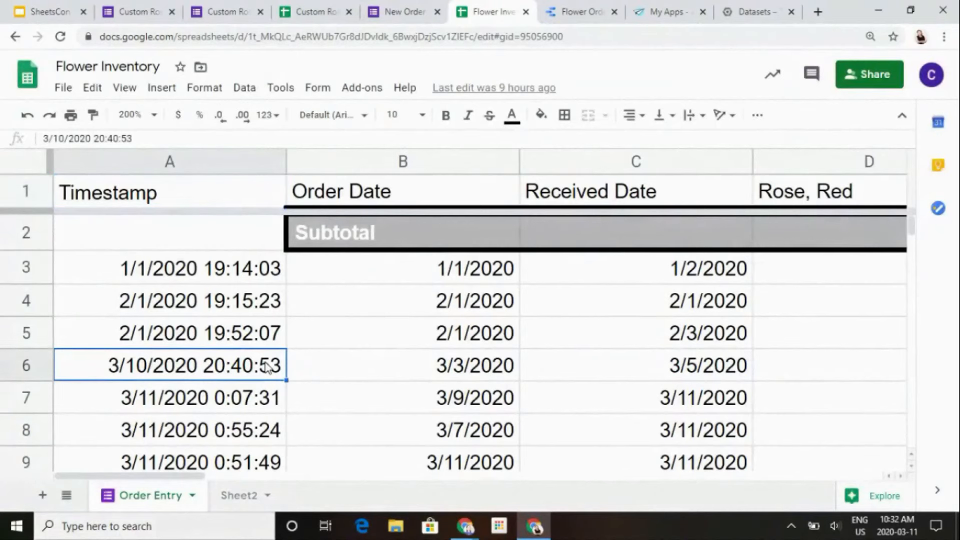
pyautogui.press('Right')
pyautogui.press('Right')
pyautogui.press('Right')
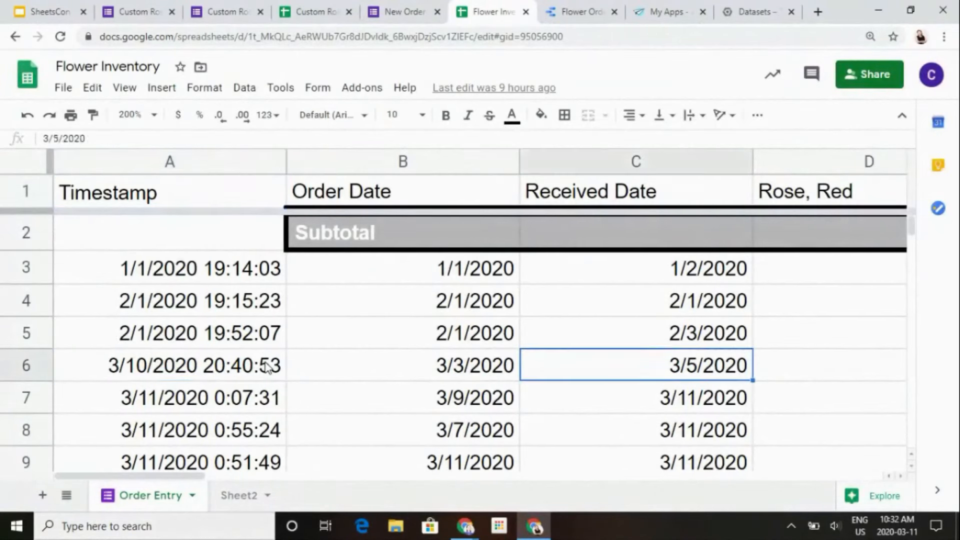
pyautogui.press('Right')
pyautogui.press('Right')
pyautogui.press('Right')
pyautogui.press('Right')
pyautogui.press('Right')
pyautogui.press('Right')
pyautogui.press('Right')
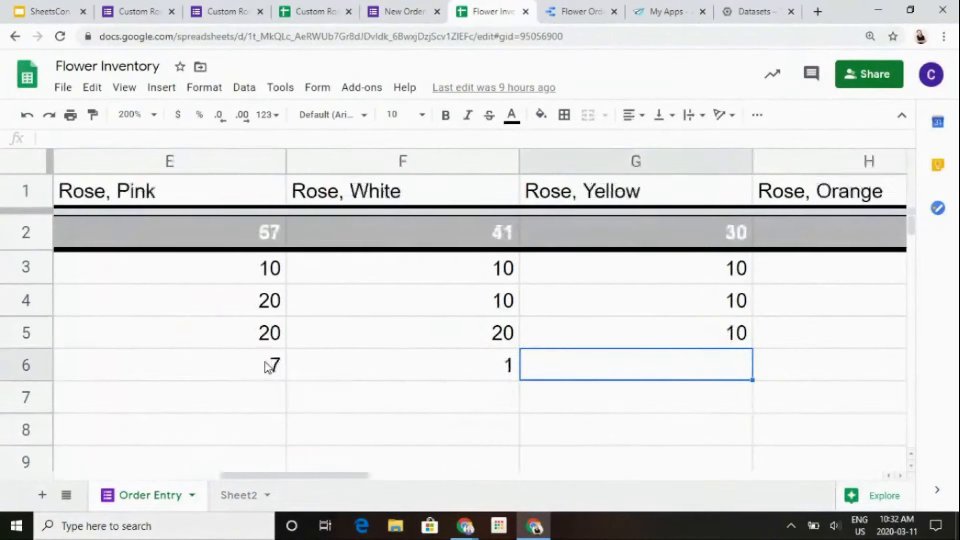
pyautogui.press('Left')
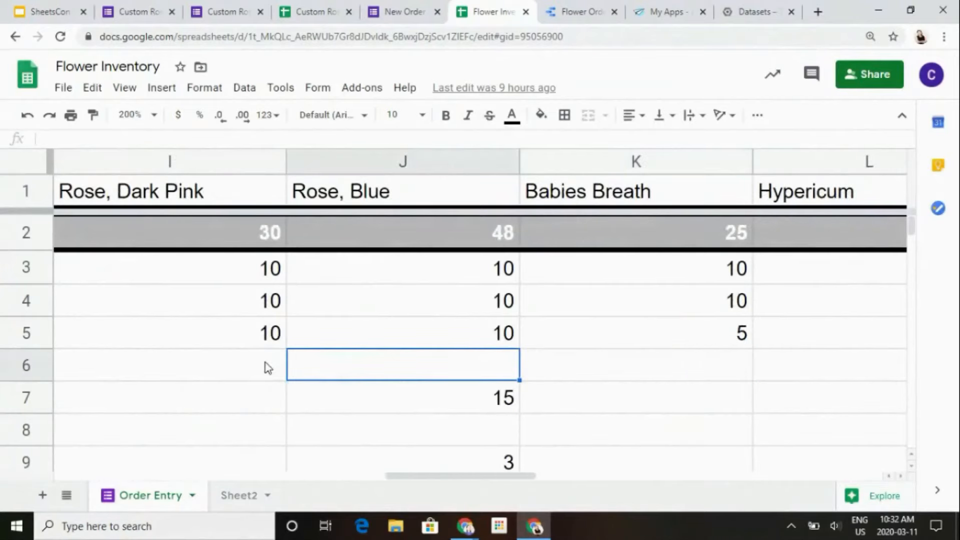
# - Look down the Timestamp column of Order Entry past the last recorded order and return to the header row
pyautogui.press('Home')
pyautogui.press('Down')
pyautogui.press('Down')
pyautogui.press('Down')
pyautogui.press('Down')
pyautogui.press('Down')
pyautogui.press('Down')
pyautogui.press('Down')
pyautogui.press('Down')
pyautogui.press('Down')
pyautogui.press('Down')
pyautogui.press('Down')
pyautogui.press('Down')
pyautogui.press('Down')
pyautogui.press('Down')
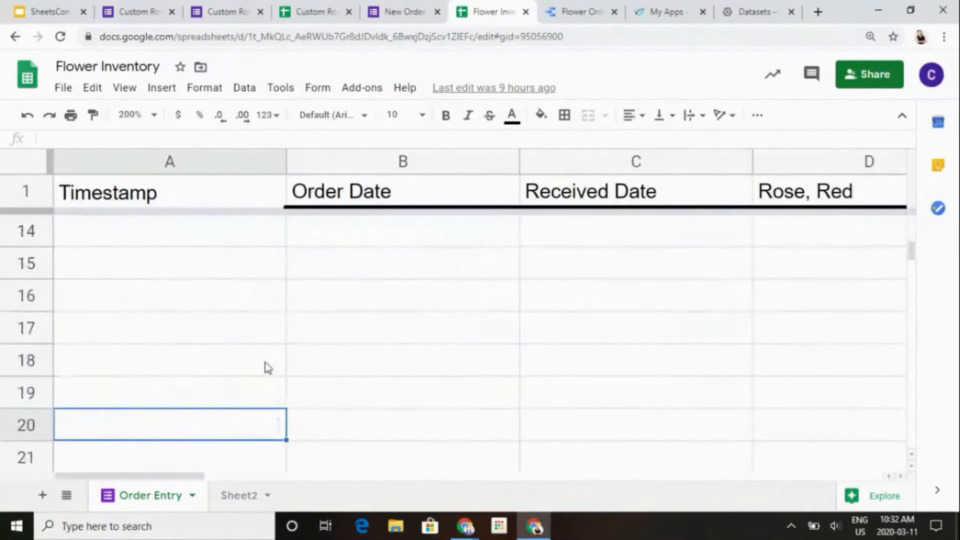
pyautogui.press('Up')
pyautogui.press('Up')
pyautogui.press('Up')
pyautogui.press('Up')
pyautogui.press('Up')
pyautogui.press('Up')
pyautogui.press('Up')
pyautogui.press('Up')
pyautogui.press('Up')
pyautogui.press('Up')
pyautogui.press('Up')
pyautogui.press('Up')
pyautogui.press('Up')
pyautogui.press('Up')
pyautogui.press('Up')
pyautogui.press('Up')
pyautogui.press('Up')
pyautogui.press('Up')
pyautogui.press('Up')
# - Review the flower columns and their Subtotal row across to Rose, Blue, returning to the Order Date column
pyautogui.press('Right')
pyautogui.press('Right')
pyautogui.press('Right')
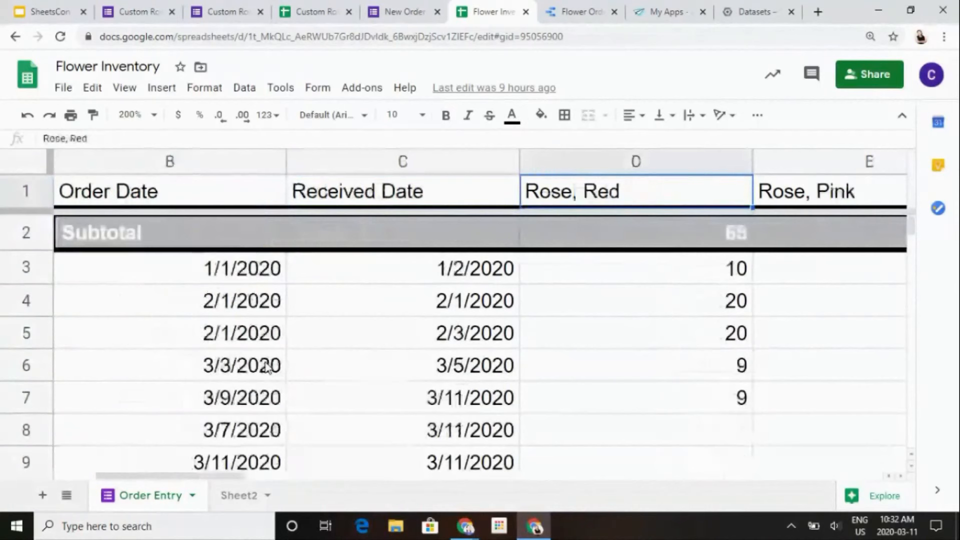
pyautogui.press('Right')
pyautogui.press('Right')
pyautogui.press('Right')
pyautogui.press('Right')
pyautogui.press('Right')
pyautogui.press('Right')
pyautogui.press('Down')
pyautogui.press('Down')
pyautogui.press('Down')
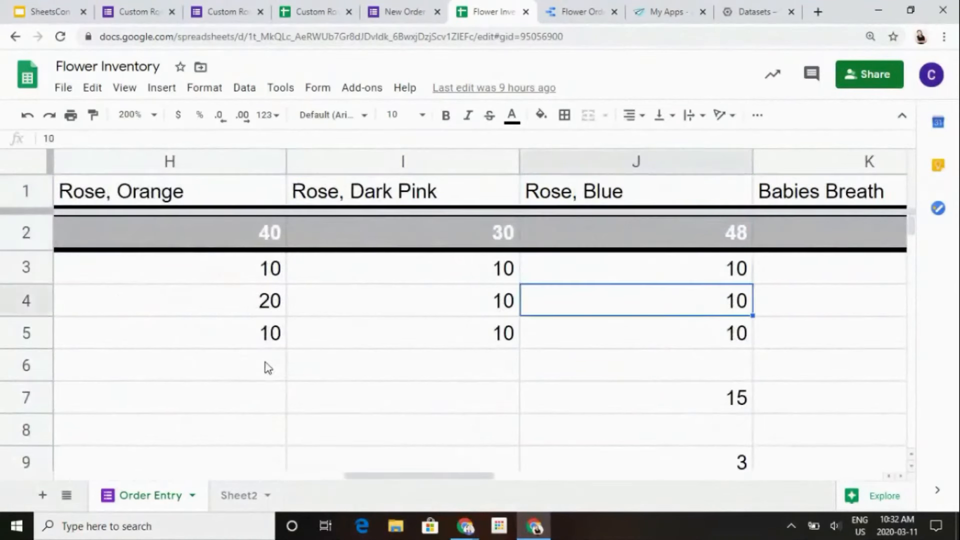
pyautogui.press('Left')
pyautogui.press('Left')
pyautogui.press('Left')
pyautogui.press('Left')
pyautogui.press('Left')
pyautogui.press('Left')
pyautogui.press('Left')
pyautogui.press('Left')
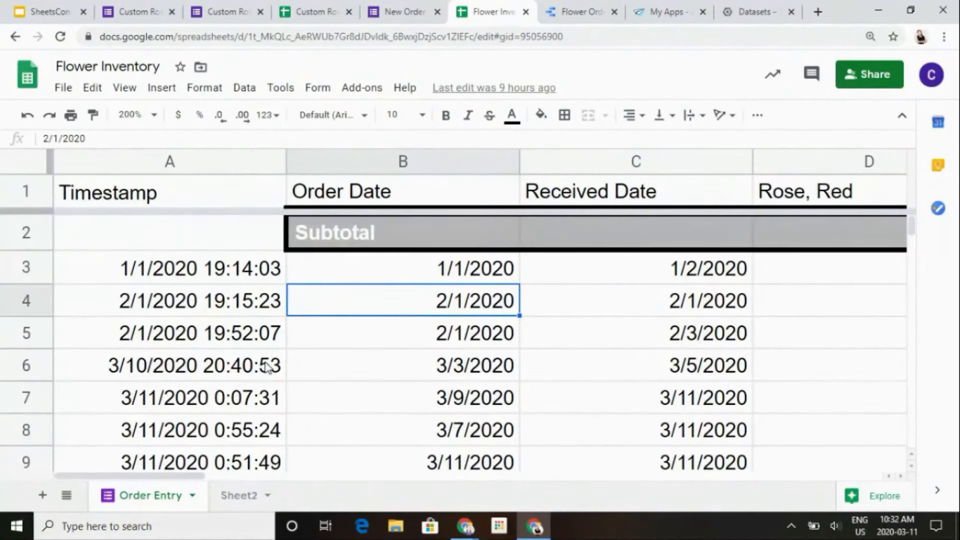
# - Open Inventory View in the bouquet order responses spreadsheet and compare the A2 IMPORTRANGE formula with its Order Entry source in Flower Inventory
pyautogui.click(334, 7)
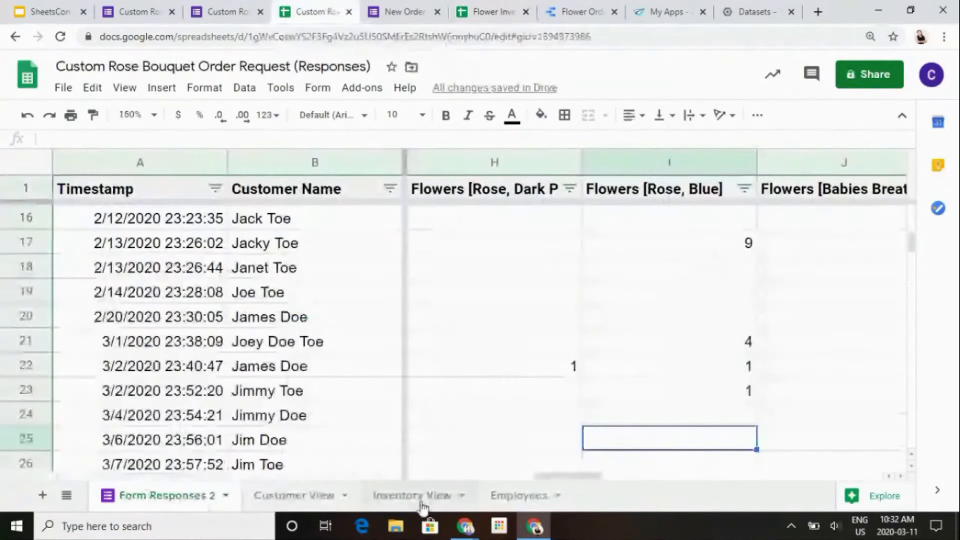
pyautogui.click(412, 496)
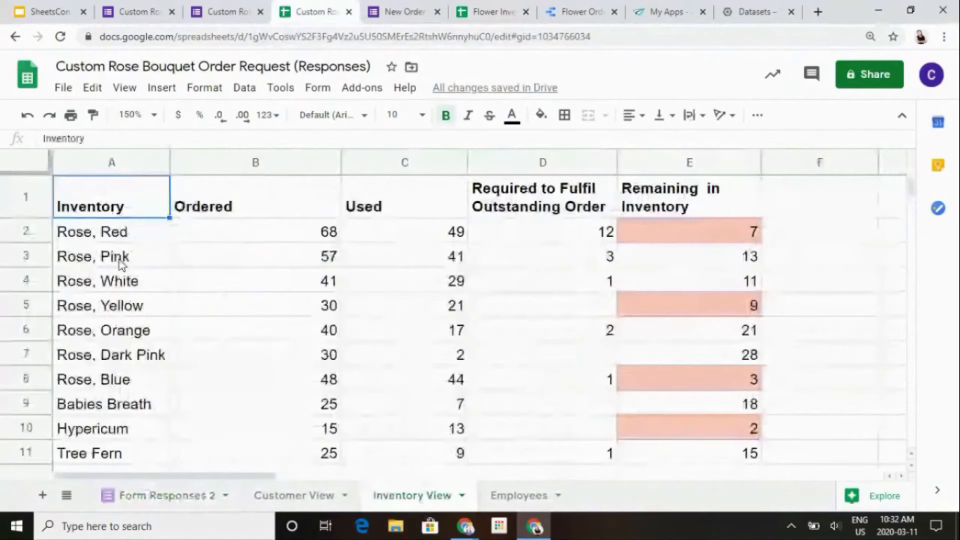
pyautogui.click(119, 234)
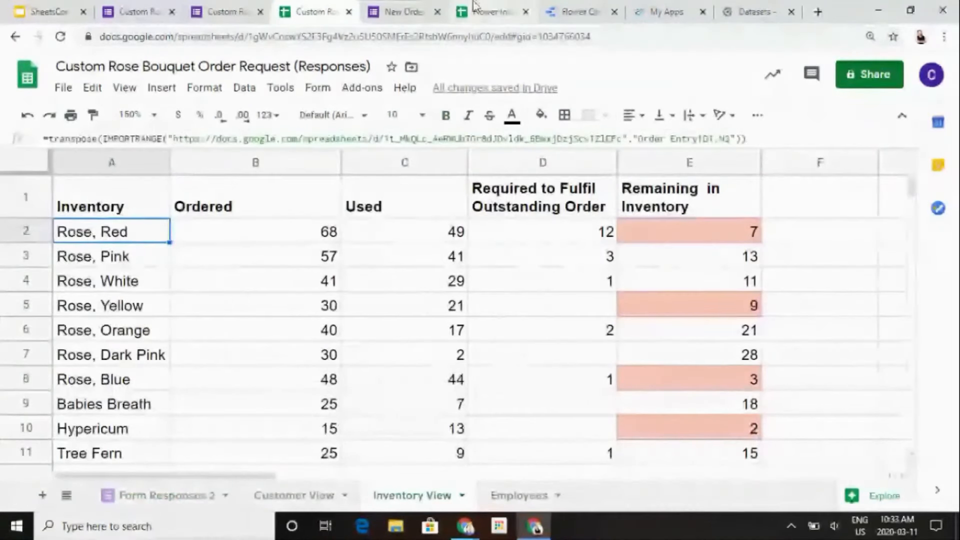
pyautogui.click(475, 7)
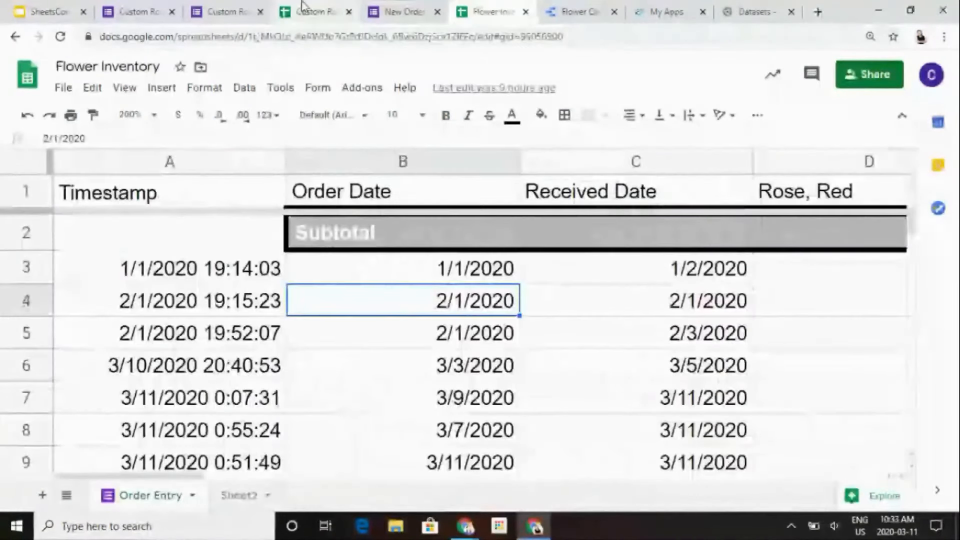
pyautogui.click(301, 7)
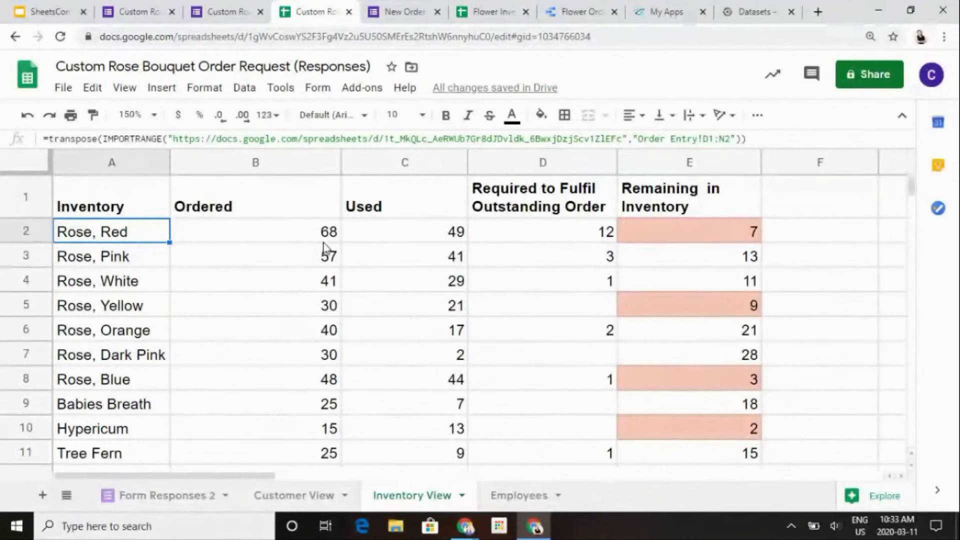
# - Inspect the row 2 formulas for Used, Required to Fulfil Outstanding Order and Remaining in Inventory
pyautogui.click(371, 236)
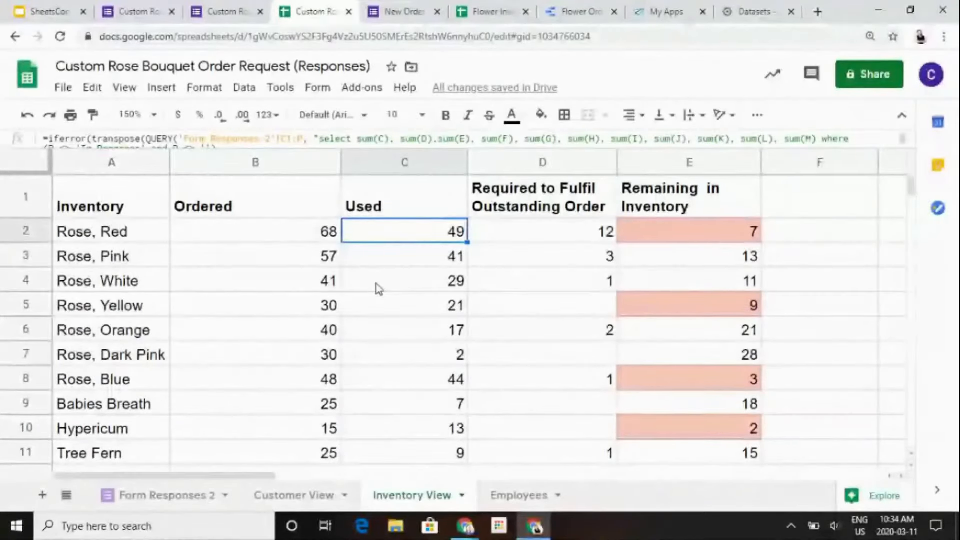
pyautogui.press('Right')
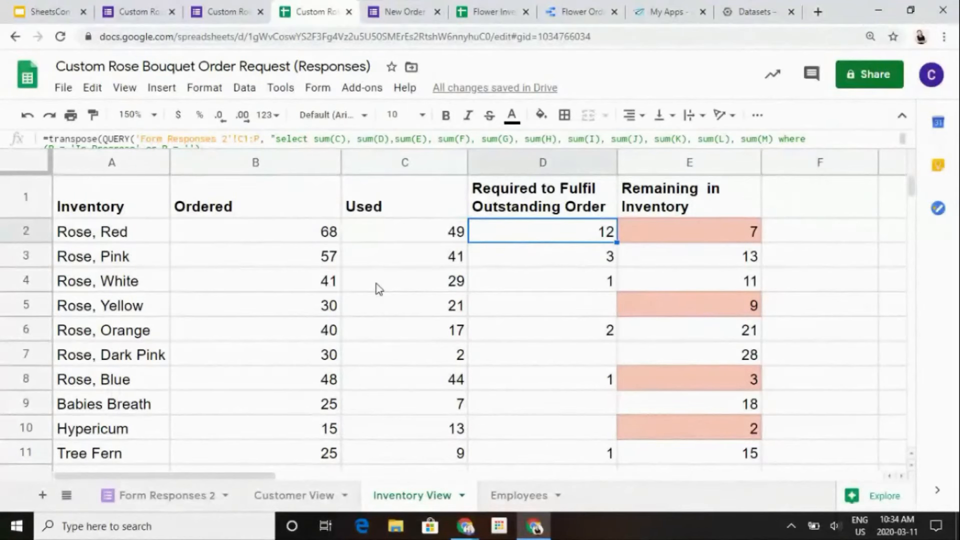
pyautogui.press('Left')
pyautogui.press('Left')
pyautogui.press('Right')
pyautogui.press('Right')
pyautogui.press('Right')
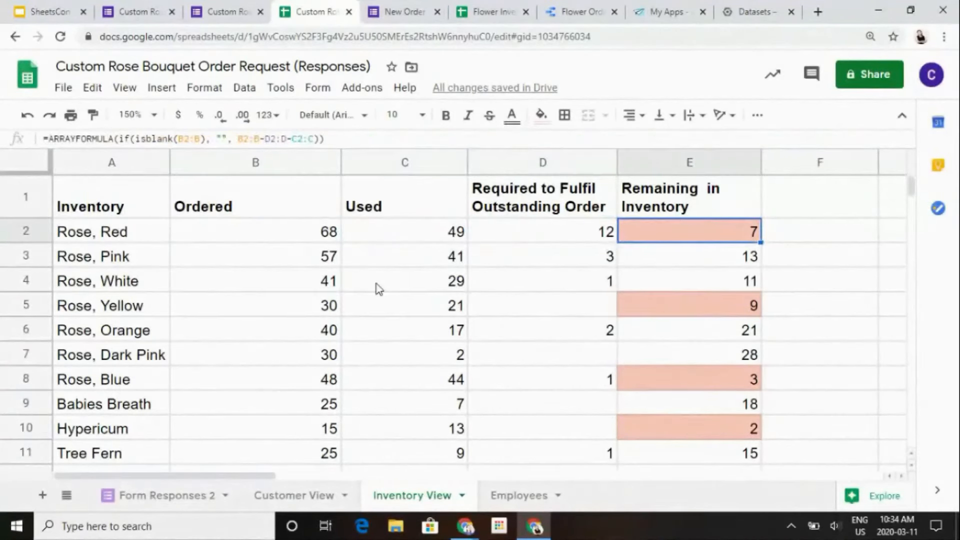
# - Trace the Rose, Red row from Ordered in B2 to the ARRAYFORMULA for Remaining in Inventory in E2
pyautogui.press('Left')
pyautogui.press('Left')
pyautogui.press('Left')
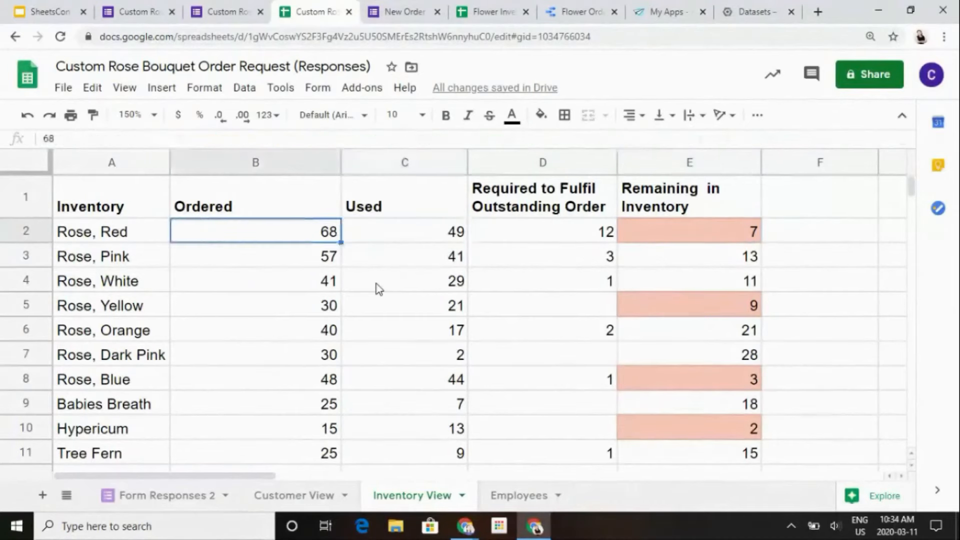
pyautogui.press('Right')
pyautogui.press('Right')
pyautogui.press('Right')
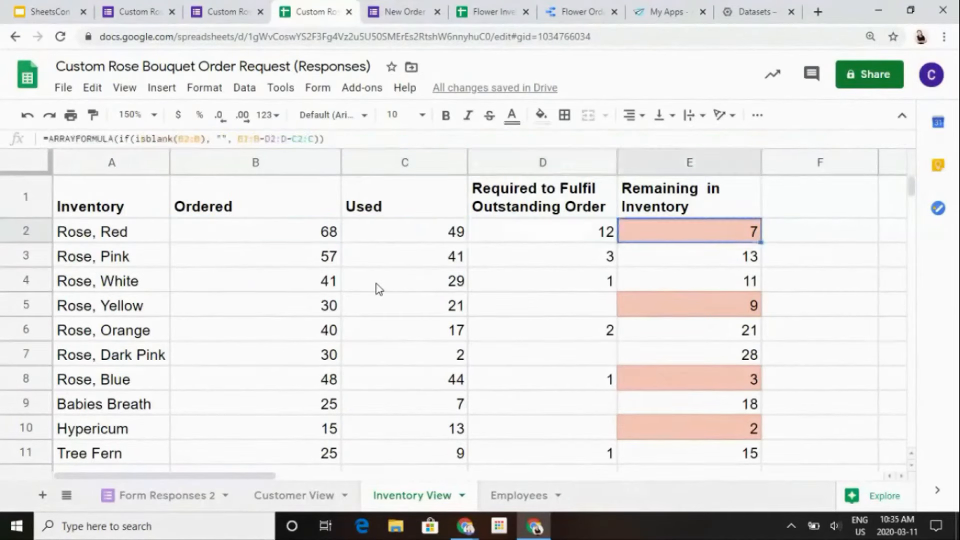
# - Look down the Remaining in Inventory column past the Eucalyptus row and return to cell E2
pyautogui.press('Down')
pyautogui.press('Down')
pyautogui.press('Down')
pyautogui.press('Down')
pyautogui.press('Down')
pyautogui.press('Down')
pyautogui.press('Down')
pyautogui.press('Down')
pyautogui.press('Down')
pyautogui.press('Down')
pyautogui.press('Down')
pyautogui.press('Down')
pyautogui.press('Down')
pyautogui.press('Down')
pyautogui.press('Down')
pyautogui.press('Up')
pyautogui.press('Up')
pyautogui.press('Up')
pyautogui.press('Up')
pyautogui.press('Up')
pyautogui.press('Up')
pyautogui.press('Up')
pyautogui.press('Up')
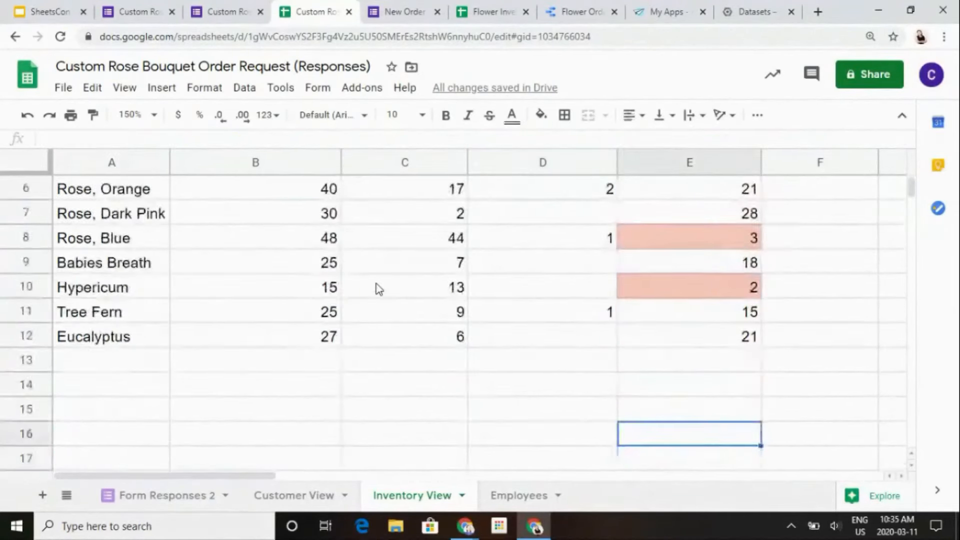
pyautogui.press('Up')
pyautogui.press('Up')
pyautogui.press('Up')
pyautogui.press('Up')
pyautogui.press('Up')
pyautogui.press('Up')
pyautogui.press('Up')
pyautogui.press('Up')
pyautogui.press('Down')
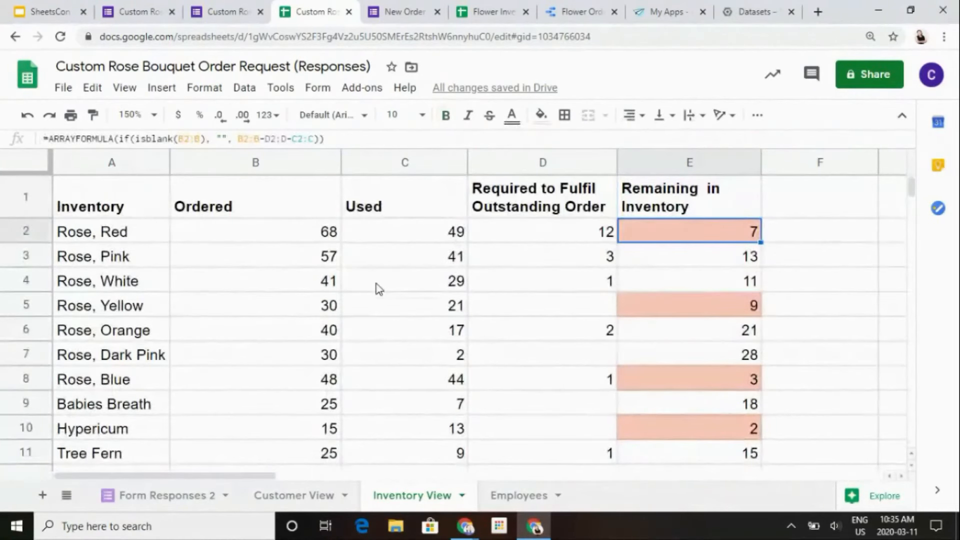
# - Examine the red-highlighted low-stock cells in Remaining in Inventory, including Rose, Blue and Hypericum
pyautogui.press('Down')
pyautogui.press('Down')
pyautogui.press('Down')
pyautogui.press('Down')
pyautogui.press('Down')
pyautogui.press('Down')
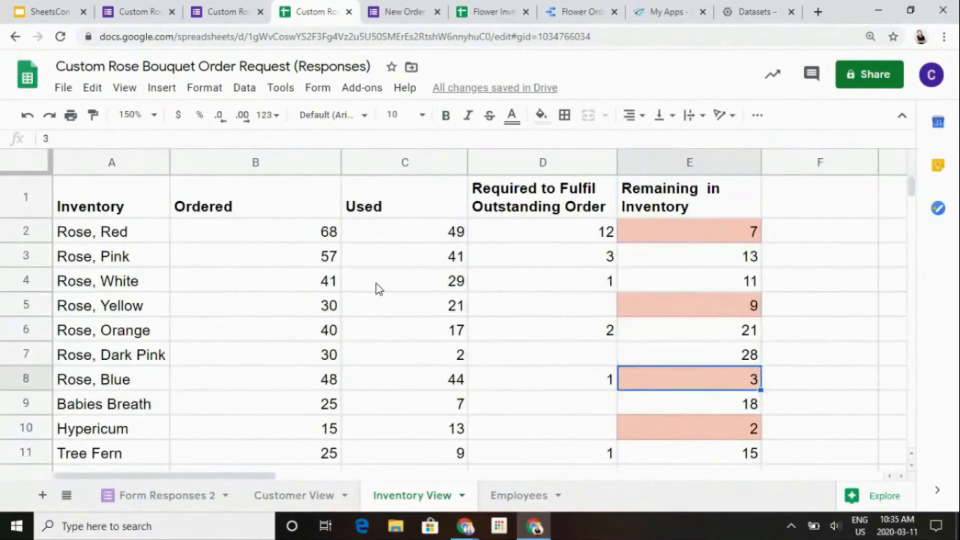
pyautogui.press('Down')
pyautogui.press('Down')
pyautogui.press('Up')
pyautogui.press('Up')
pyautogui.press('Up')
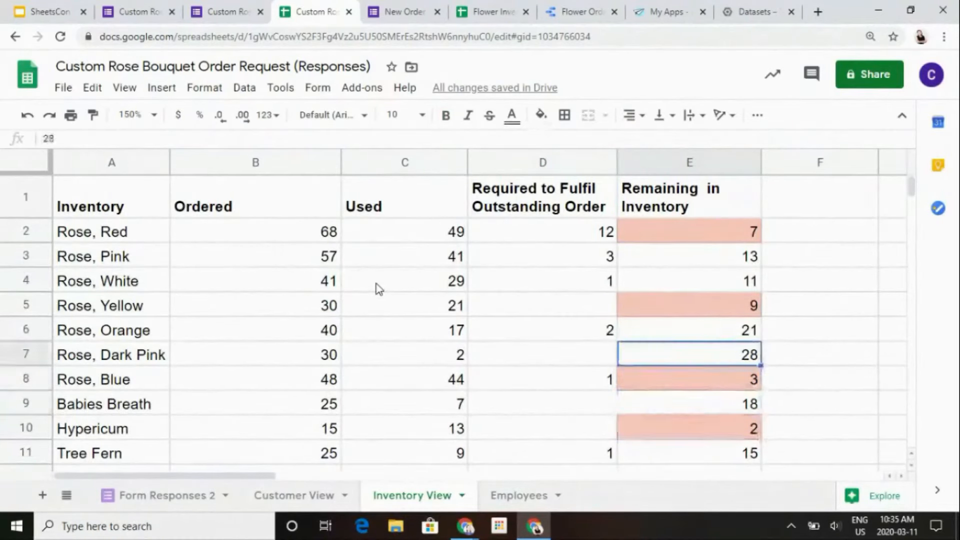
pyautogui.press('Down')
pyautogui.press('Down')
pyautogui.press('Down')
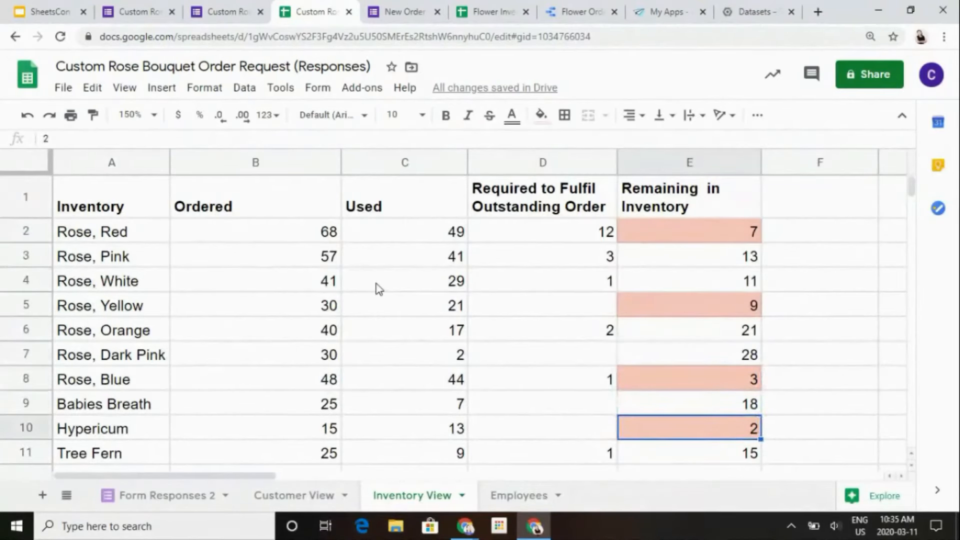
# - Check the remaining stock from Tree Fern down to Eucalyptus, then return to the Rose, Pink outstanding requirement in D3
pyautogui.press('Down')
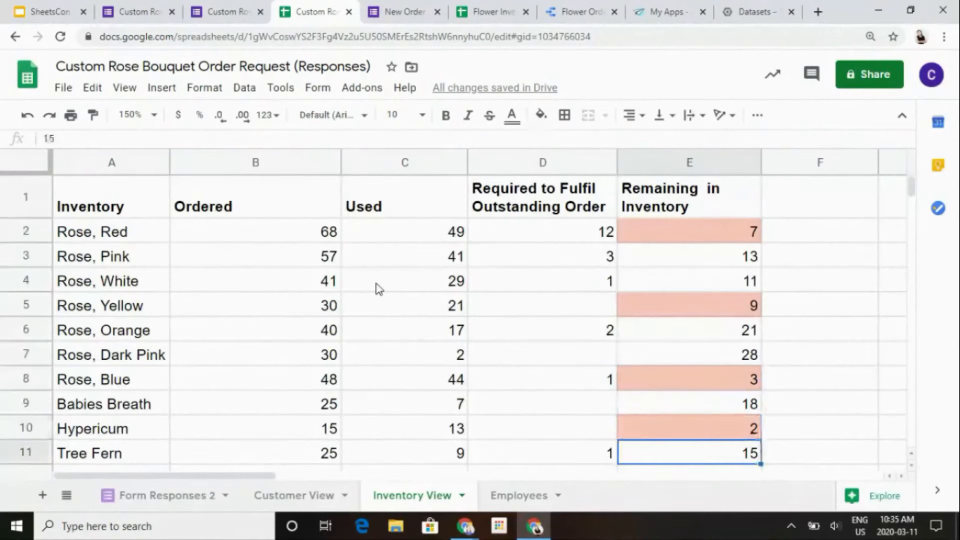
pyautogui.press('Down')
pyautogui.press('Down')
pyautogui.press('Up')
pyautogui.press('Up')
pyautogui.press('Up')
pyautogui.press('Up')
pyautogui.press('Up')
pyautogui.press('Up')
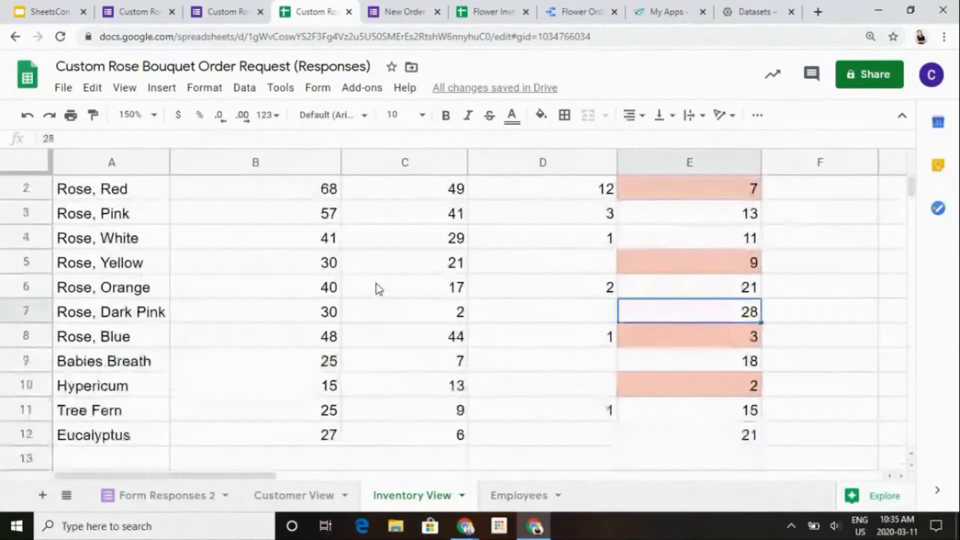
pyautogui.press('Up')
pyautogui.press('Up')
pyautogui.press('Up')
pyautogui.press('Up')
pyautogui.press('Left')
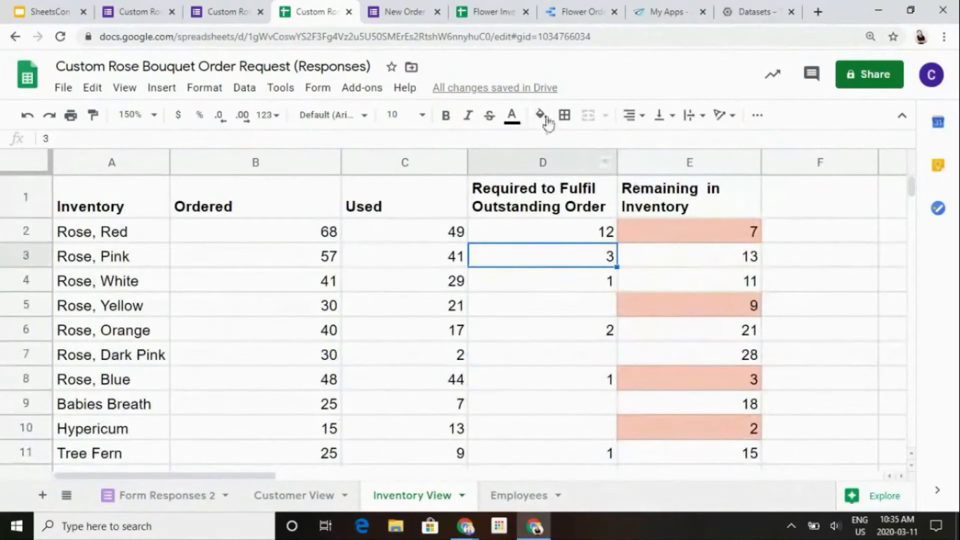
# - Switch to the Flower Order Demo report in Data Studio and review its monthly order, order status, florist workload and inventory charts
pyautogui.click(585, 7)
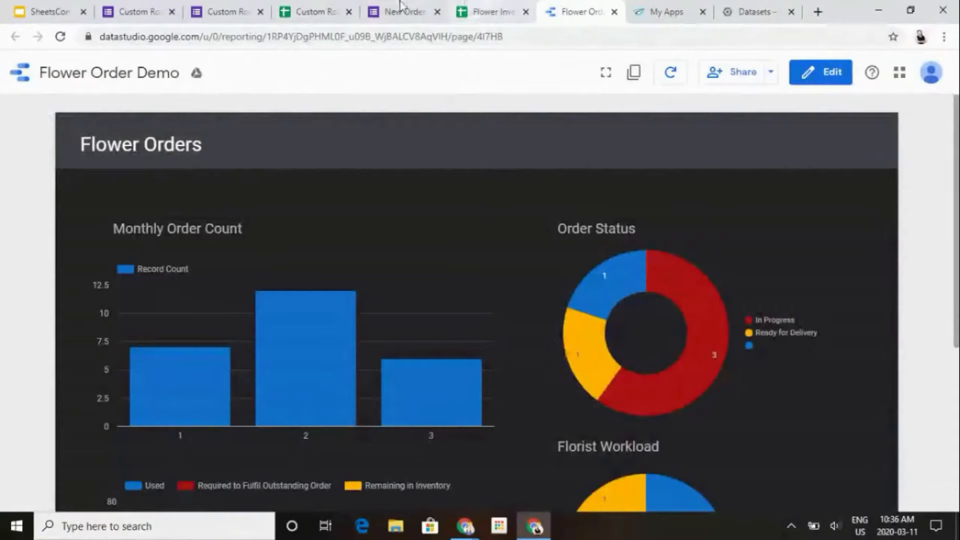
pyautogui.click(306, 7)
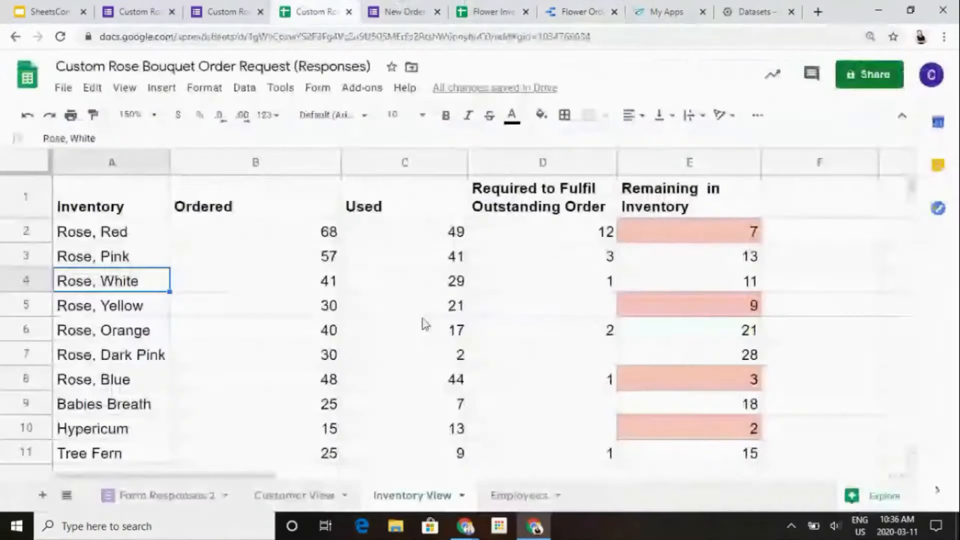
pyautogui.click(580, 7)
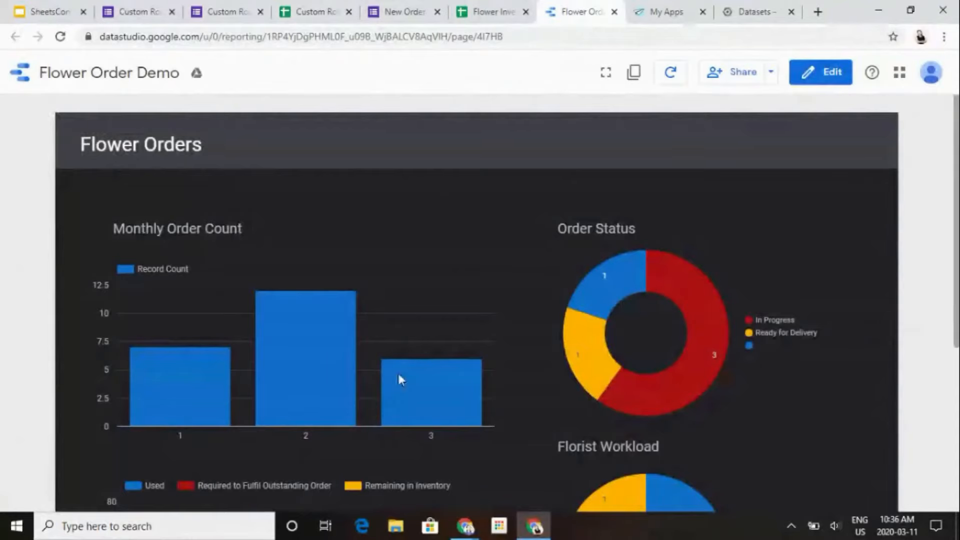
pyautogui.moveTo(400, 379)
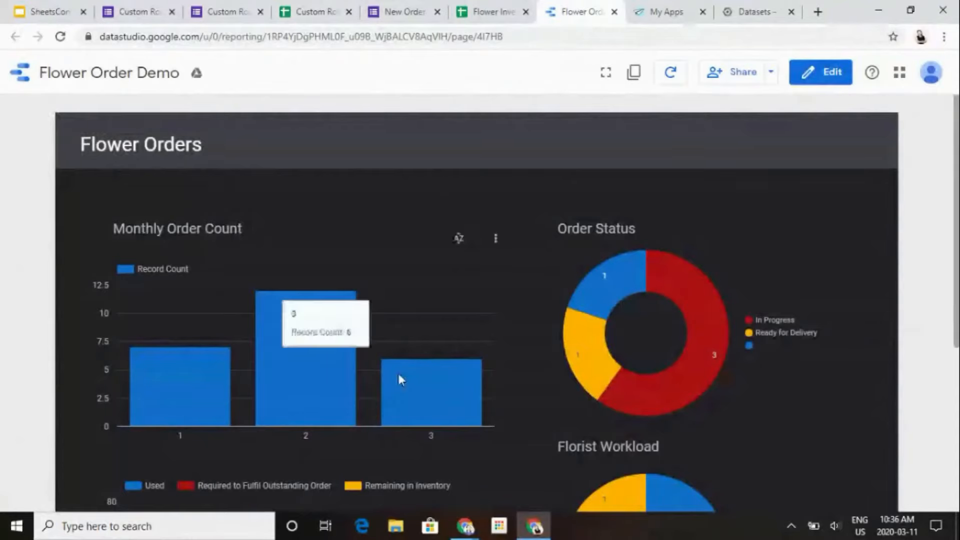
pyautogui.scroll(-2, 400, 379)
pyautogui.moveTo(726, 253)
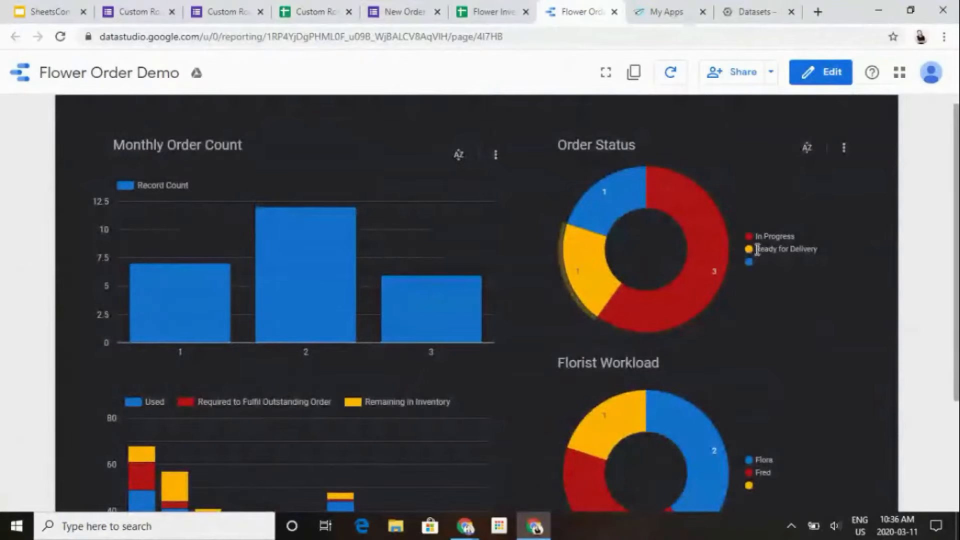
pyautogui.moveTo(684, 419)
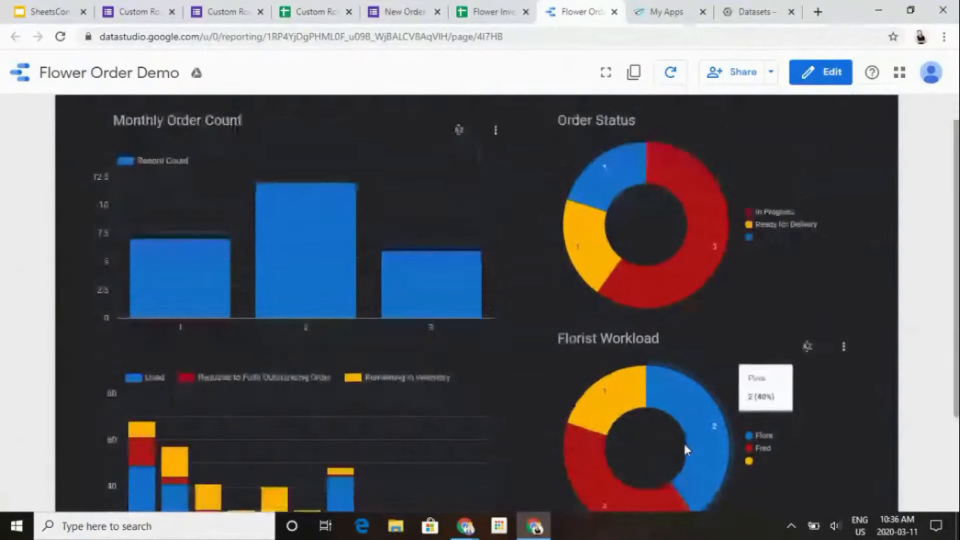
pyautogui.scroll(-3, 623, 361)
pyautogui.moveTo(622, 361)
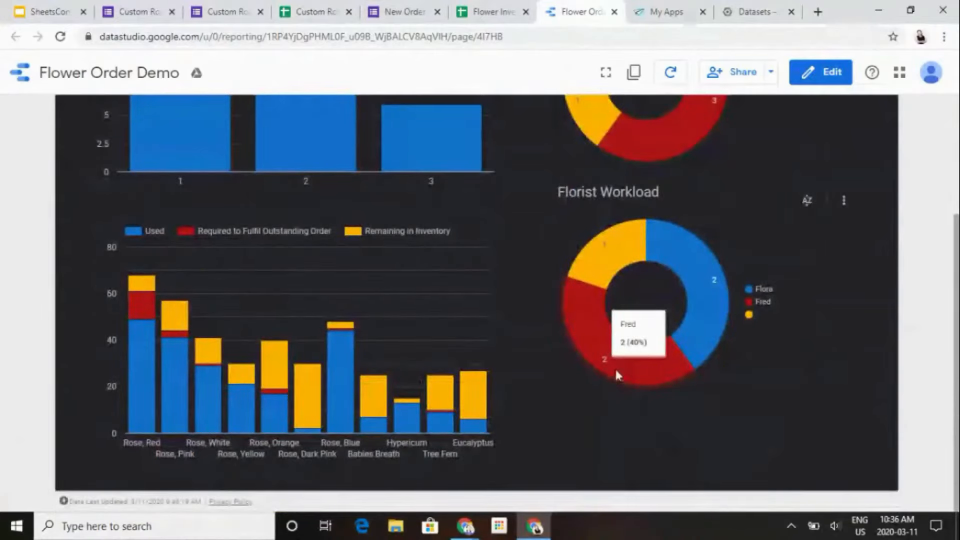
# - Examine the monthly order count, order status, florist workload and flower inventory charts in the Flower Order Demo report
pyautogui.scroll(3, 616, 375)
pyautogui.moveTo(392, 280)
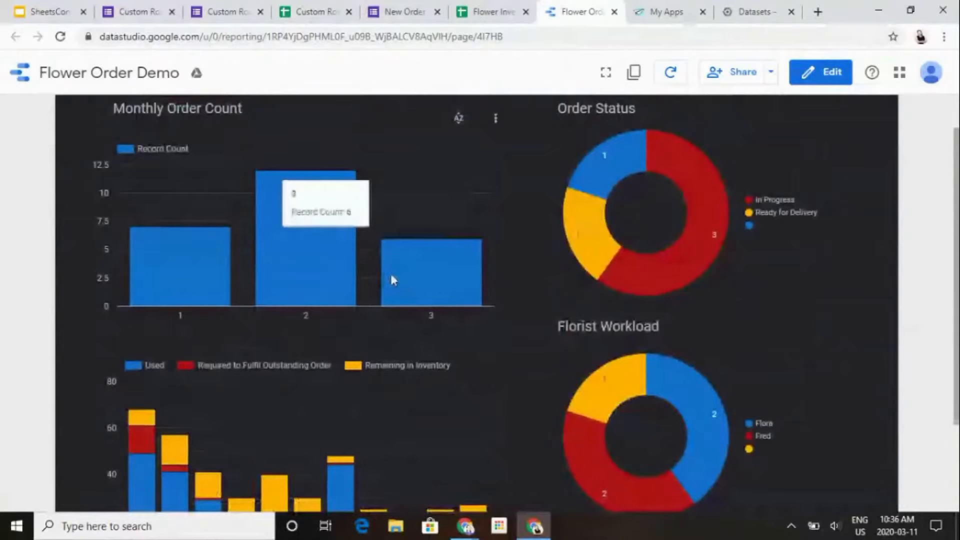
pyautogui.scroll(-2, 386, 349)
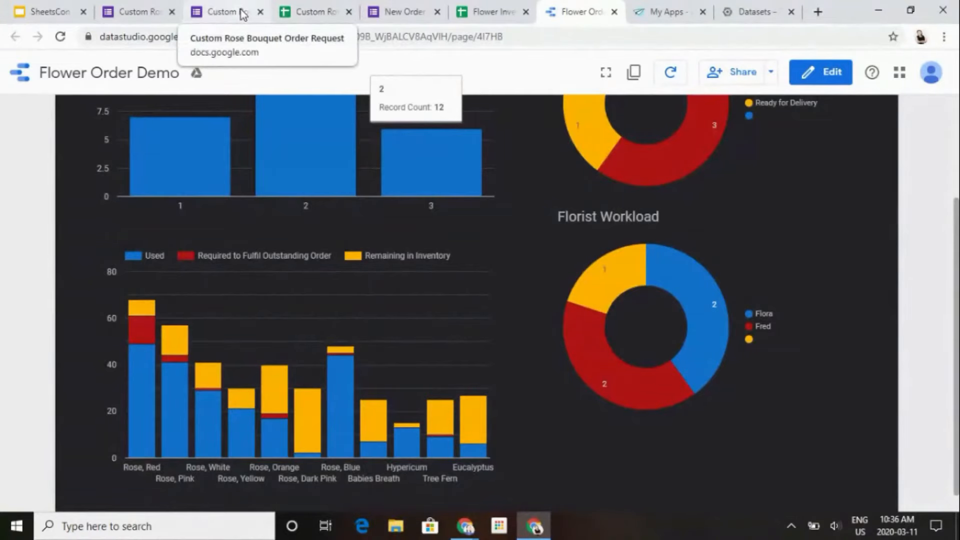
pyautogui.scroll(2, 535, 291)
pyautogui.moveTo(695, 158)
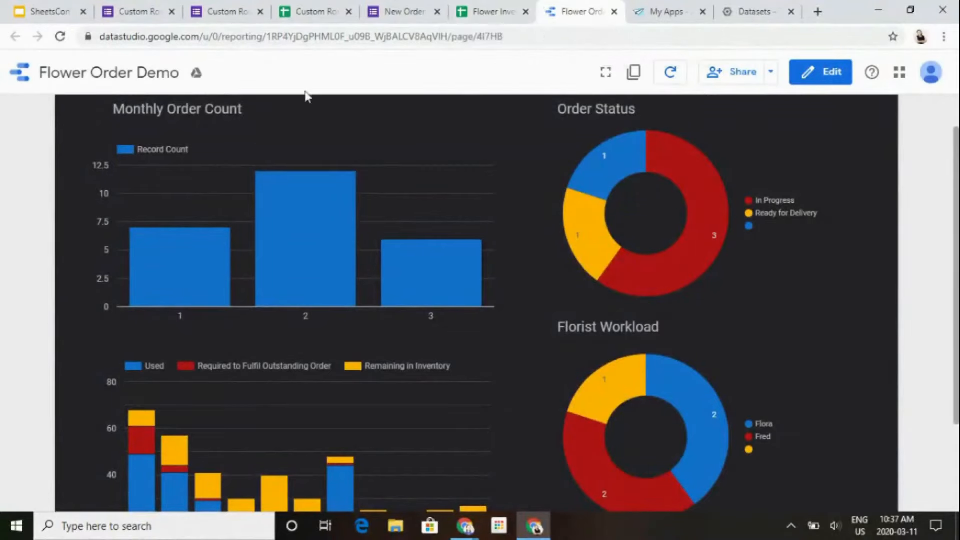
pyautogui.click(671, 10)
pyautogui.click(580, 11)
# - Switch to AppSheet's list of apps, looking back at the New Order for Inventory form for comparison
pyautogui.click(671, 8)
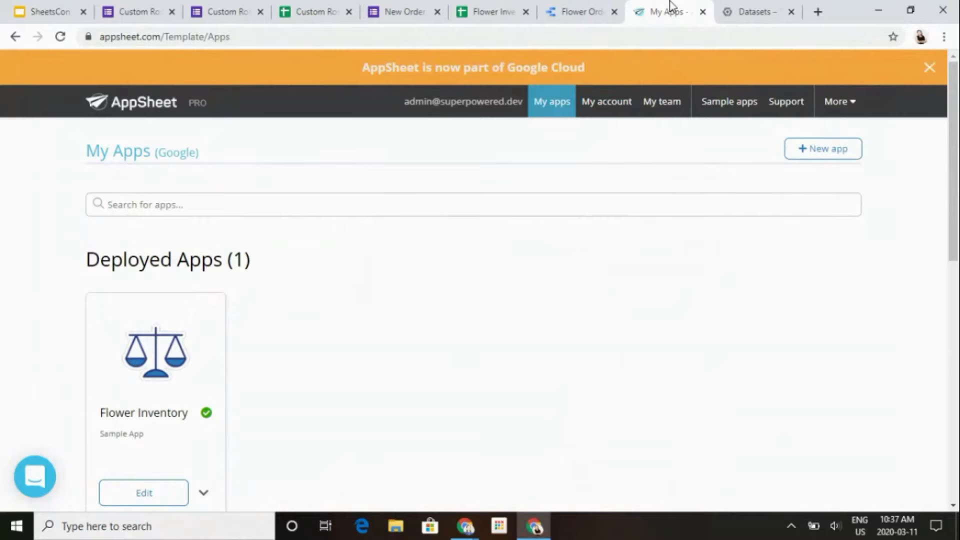
pyautogui.click(421, 10)
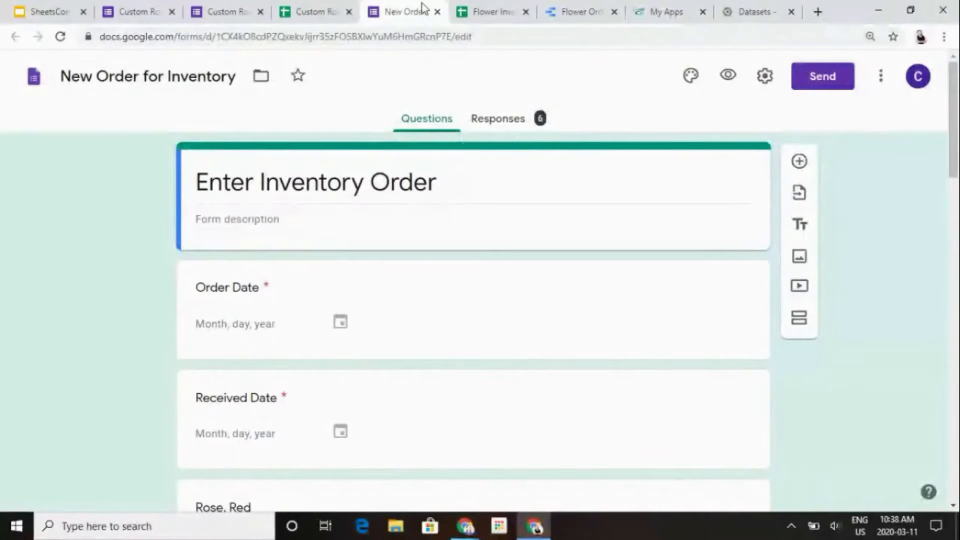
pyautogui.click(671, 7)
pyautogui.click(395, 7)
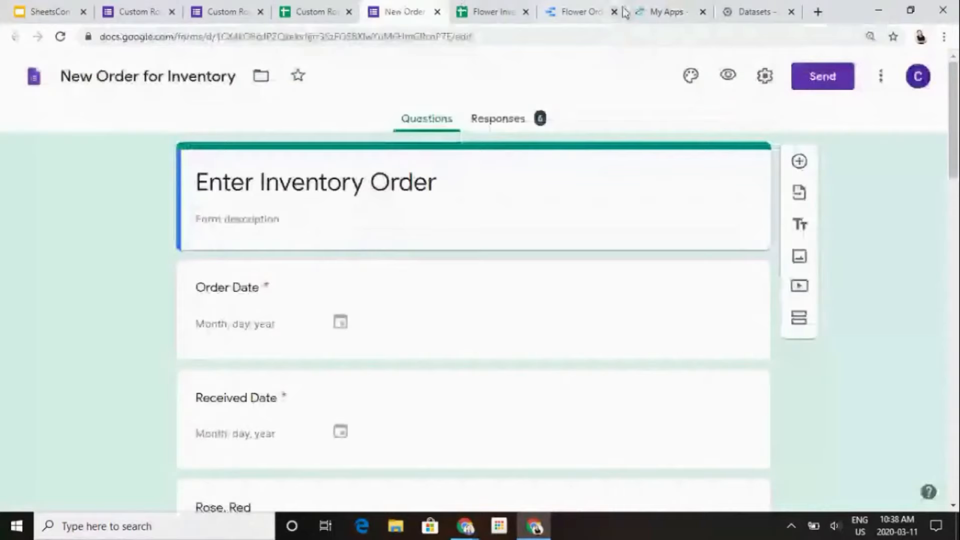
pyautogui.click(628, 11)
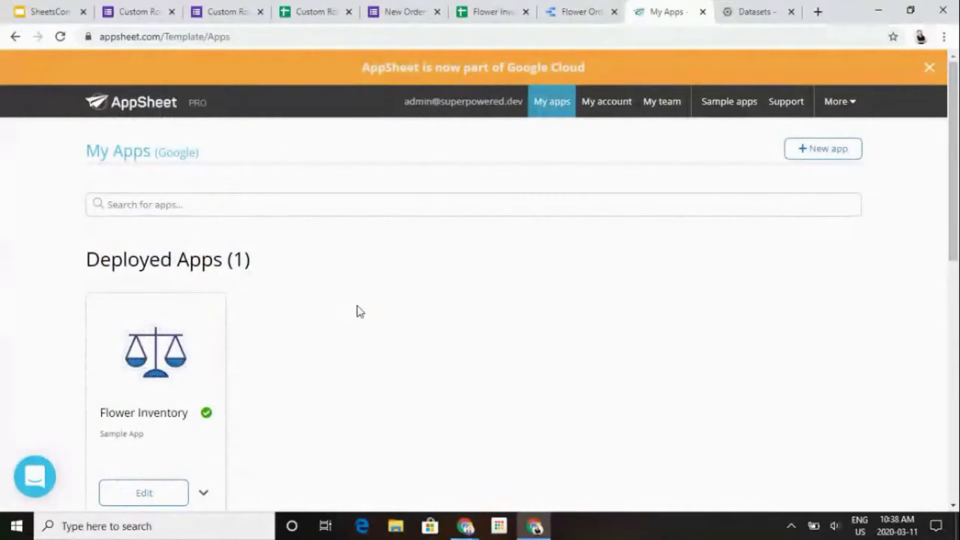
# - Start a new app named "Flower Inventory App" in the Inventory Management category and continue to choosing its data
pyautogui.click(811, 159)
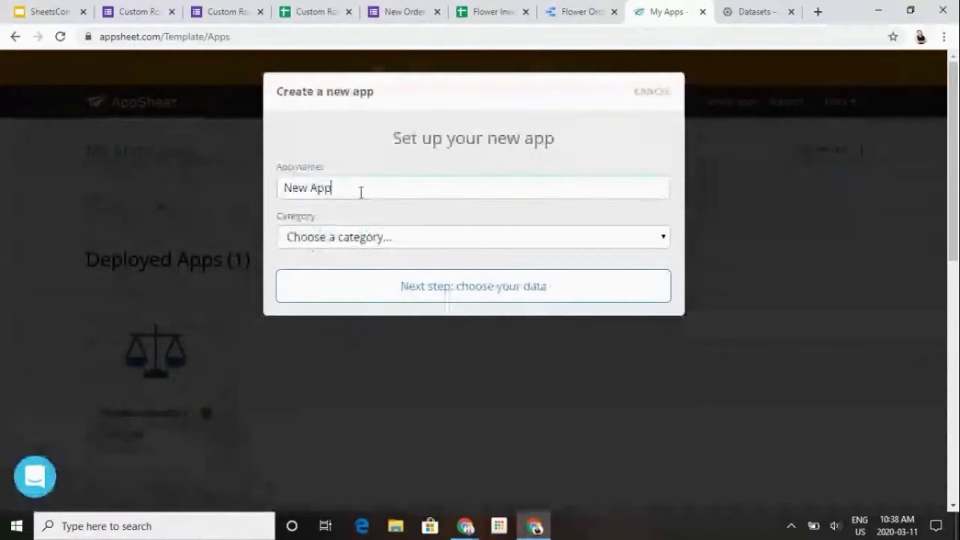
pyautogui.press('BackSpace')
pyautogui.press('BackSpace')
pyautogui.press('BackSpace')
pyautogui.press('BackSpace')
pyautogui.press('BackSpace')
pyautogui.press('BackSpace')
pyautogui.press('BackSpace')
pyautogui.write('Flower')
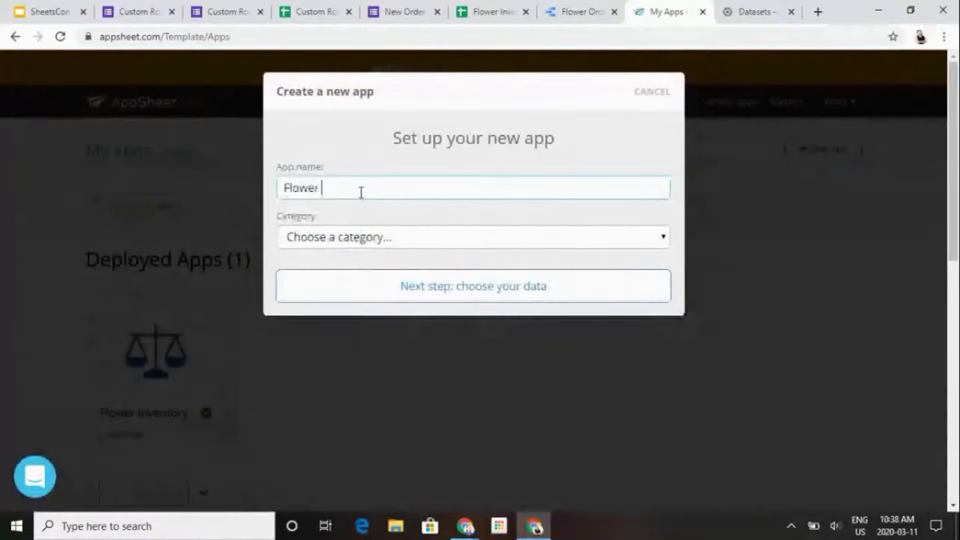
pyautogui.write(' Inventry App')
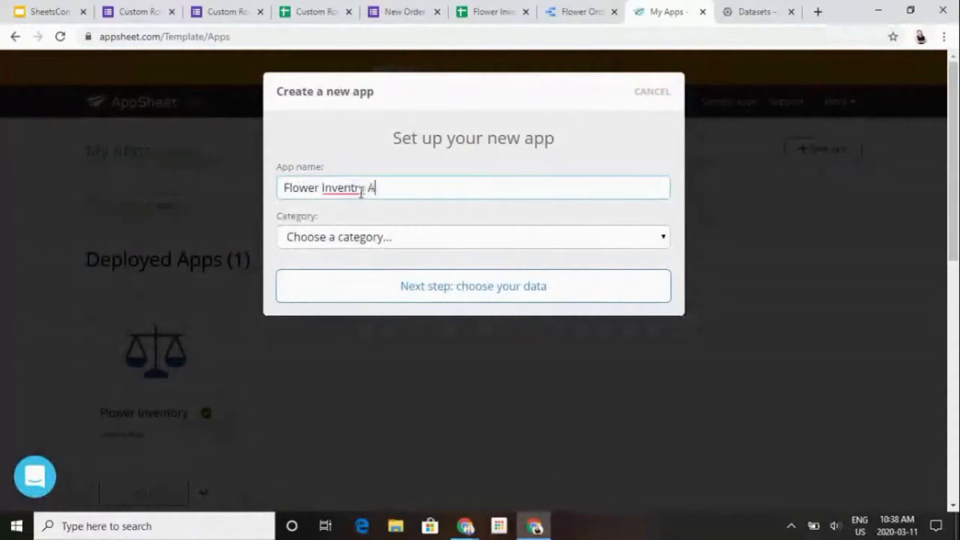
pyautogui.write('p')
pyautogui.press('BackSpace')
pyautogui.press('Left')
pyautogui.press('Left')
pyautogui.press('Left')
pyautogui.press('Left')
pyautogui.press('Left')
pyautogui.press('Left')
pyautogui.write('o')
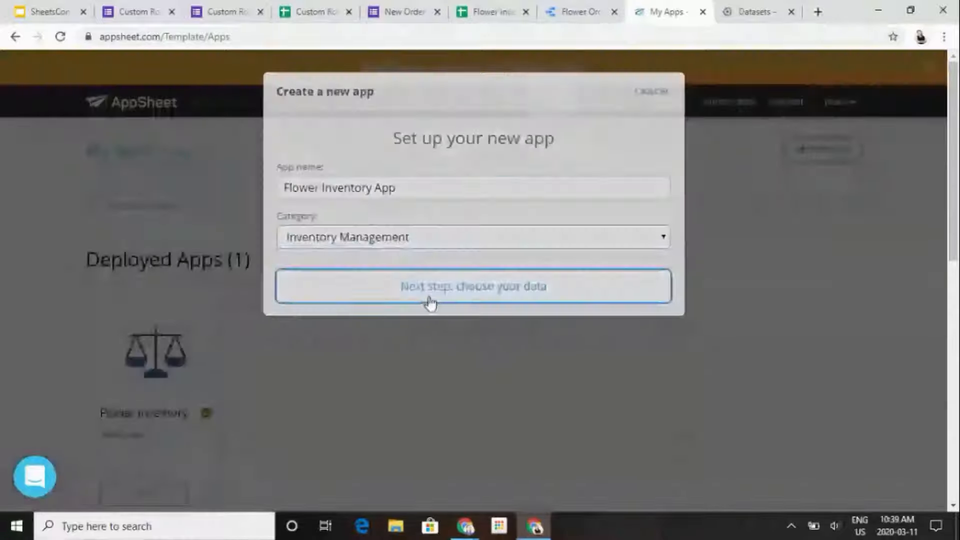
pyautogui.click(430, 300)
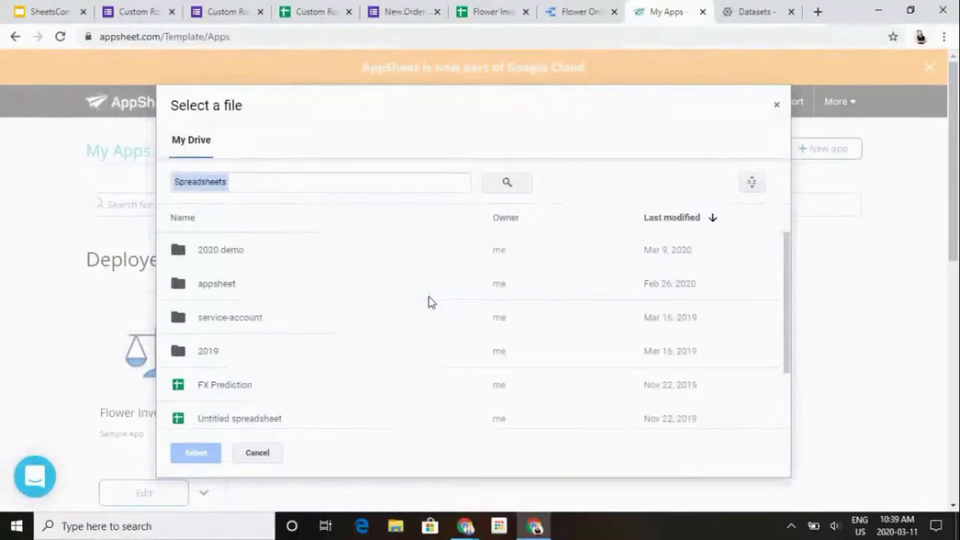
# - Use the Flower Inventory spreadsheet from the 2020 demo folder as the new app's data source
pyautogui.scroll(-3, 433, 325)
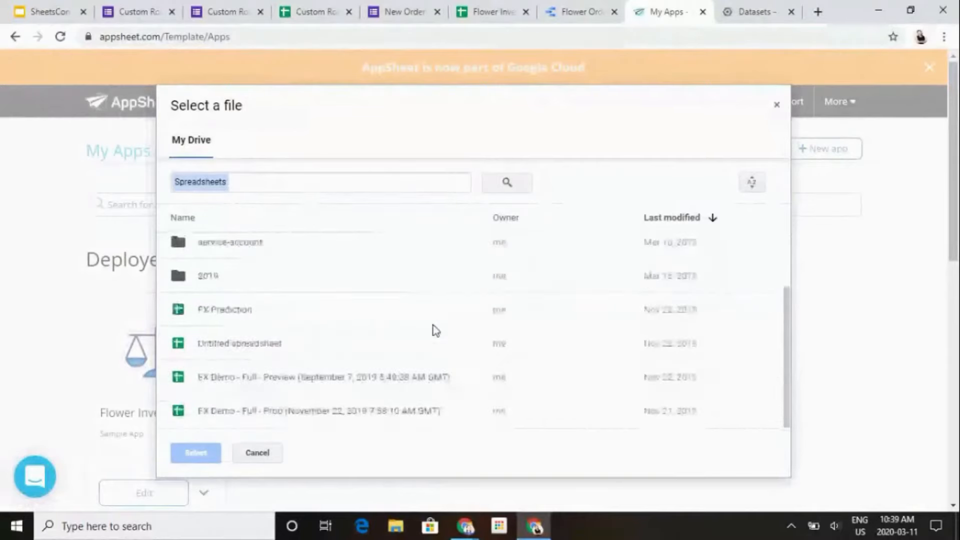
pyautogui.scroll(3, 431, 328)
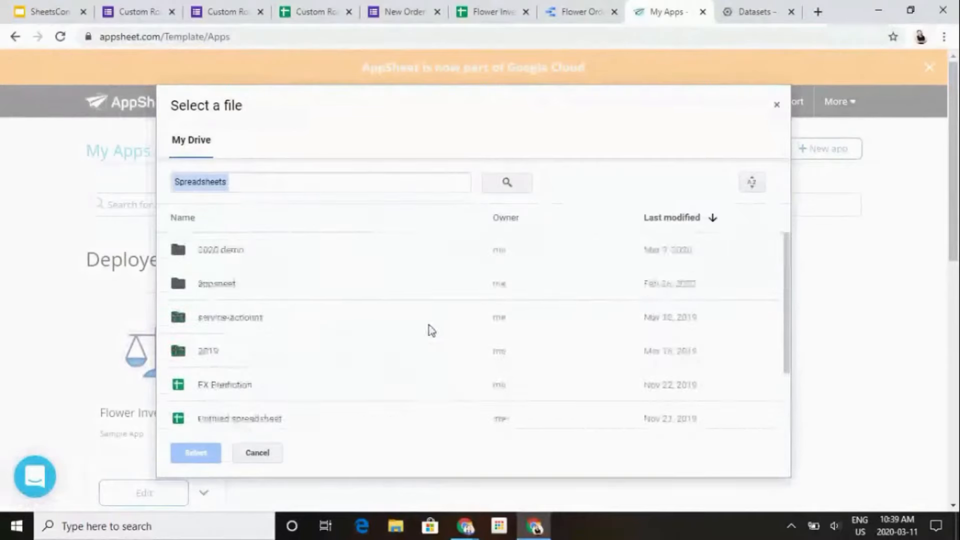
pyautogui.doubleClick(400, 259)
pyautogui.click(479, 18)
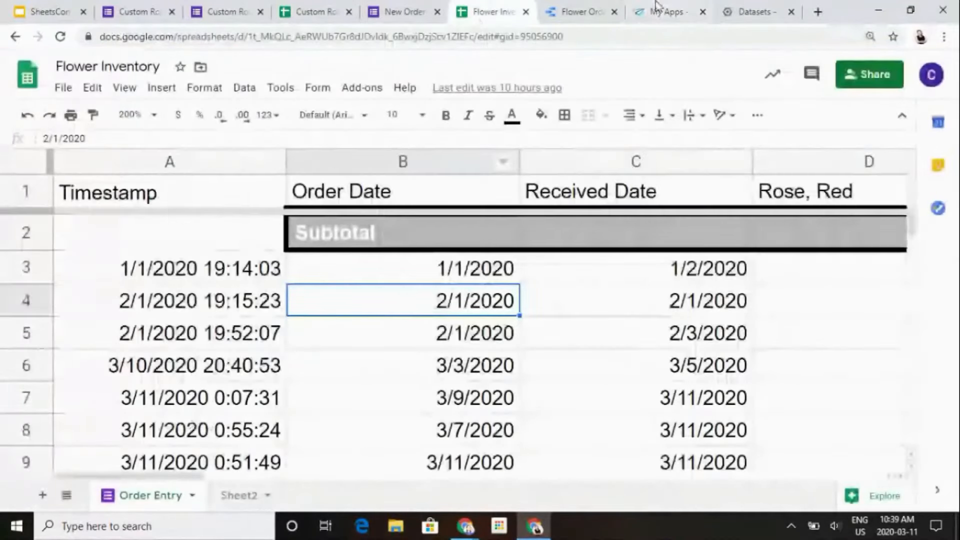
pyautogui.click(595, 11)
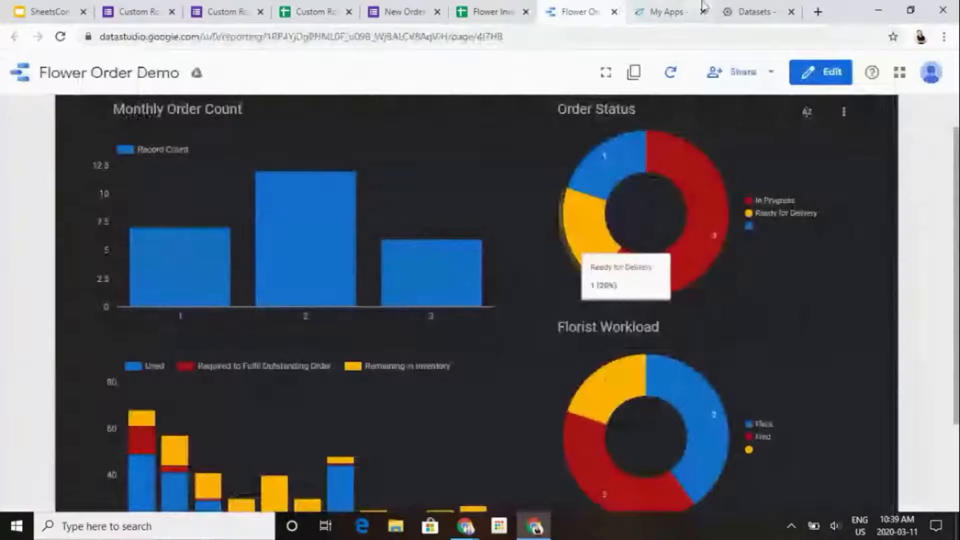
pyautogui.click(690, 11)
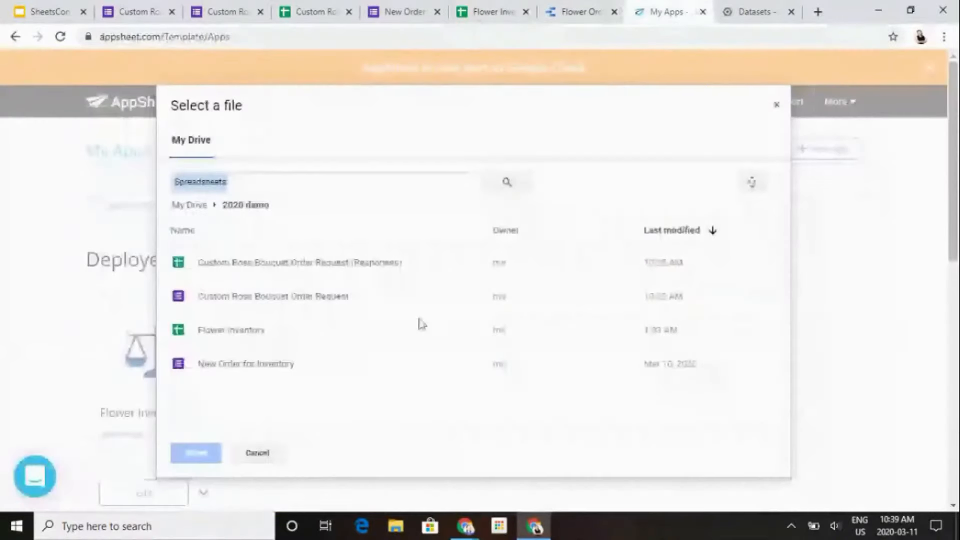
pyautogui.click(235, 342)
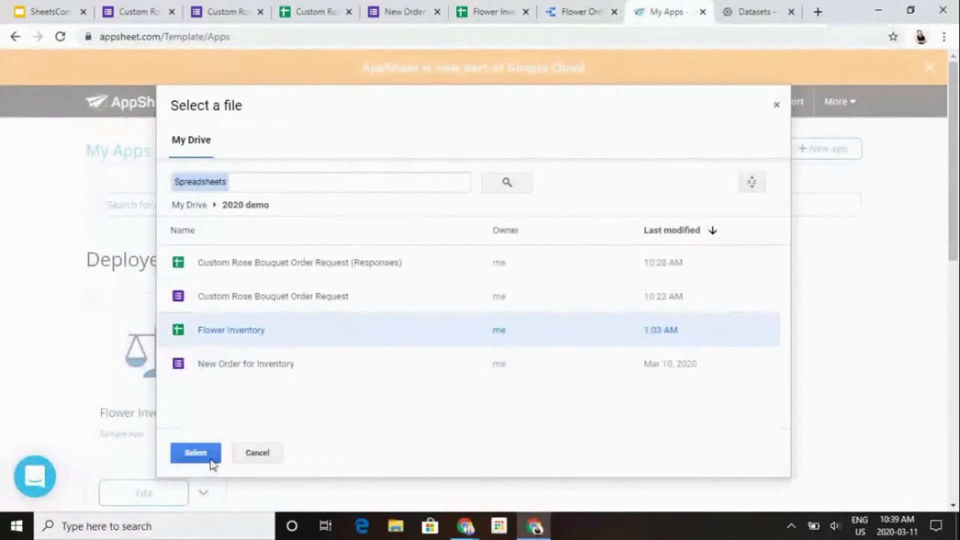
pyautogui.click(196, 453)
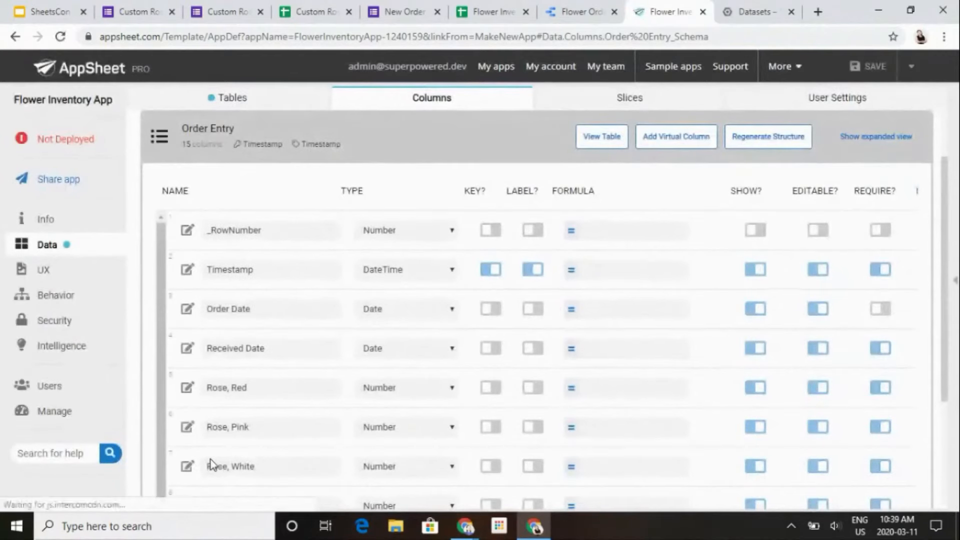
# - Review the Order Entry table's column types and its key, label, show, editable and require settings
pyautogui.scroll(-1, 664, 271)
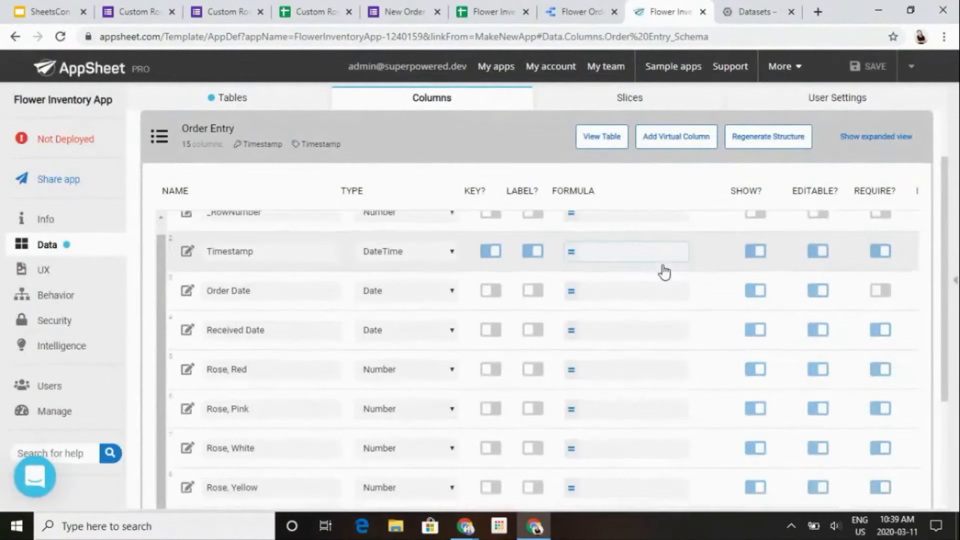
pyautogui.scroll(-3, 664, 272)
pyautogui.scroll(3, 663, 265)
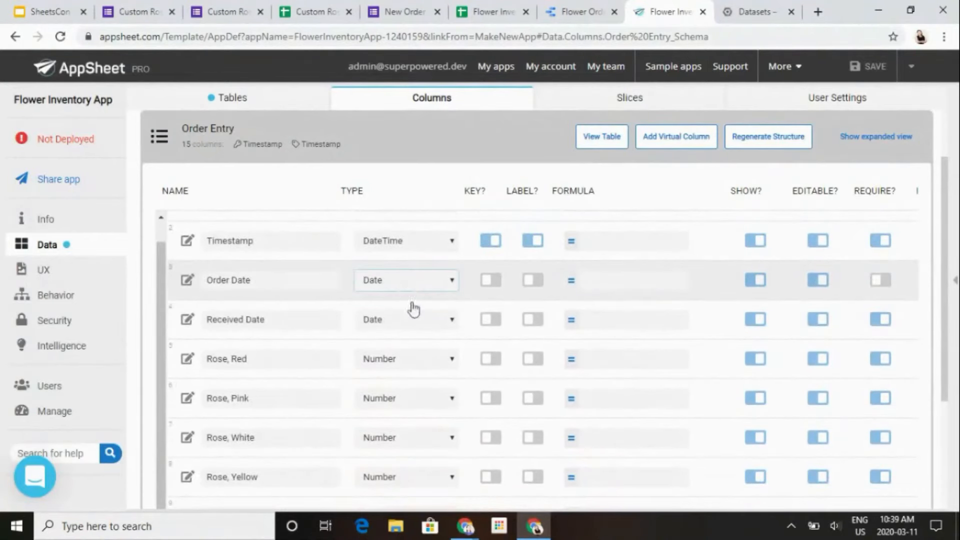
pyautogui.scroll(-3, 418, 314)
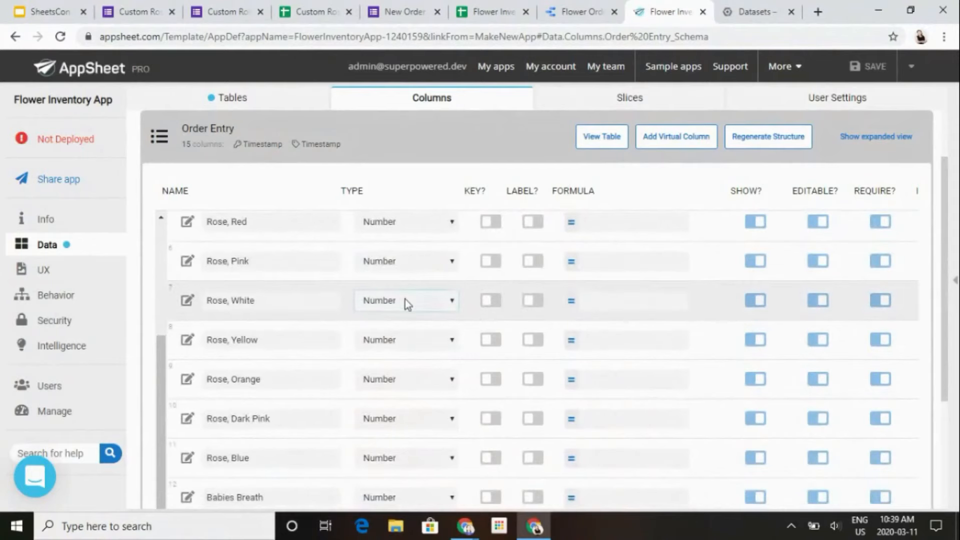
pyautogui.scroll(4, 405, 299)
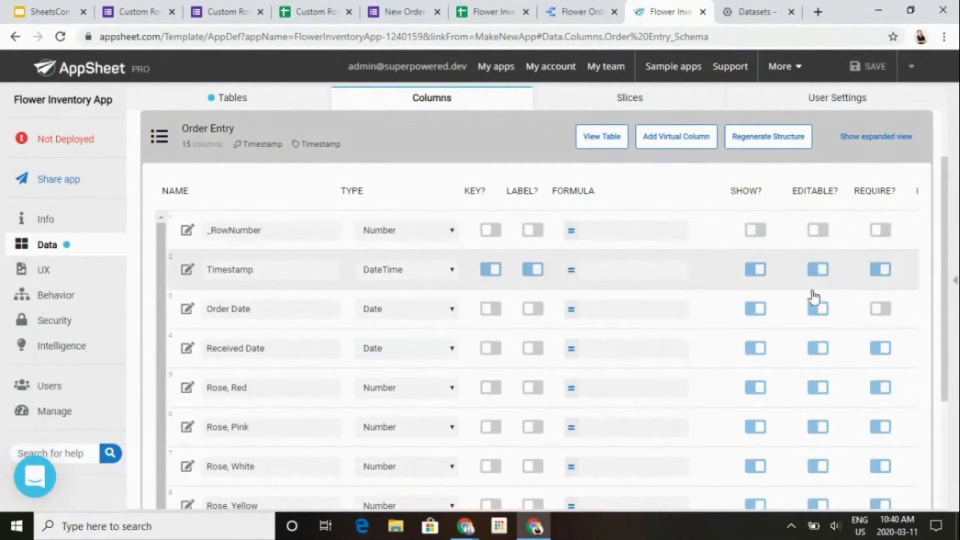
# - Open the app's UX views and expand the phone preview to look through the Order Entry records
pyautogui.click(50, 267)
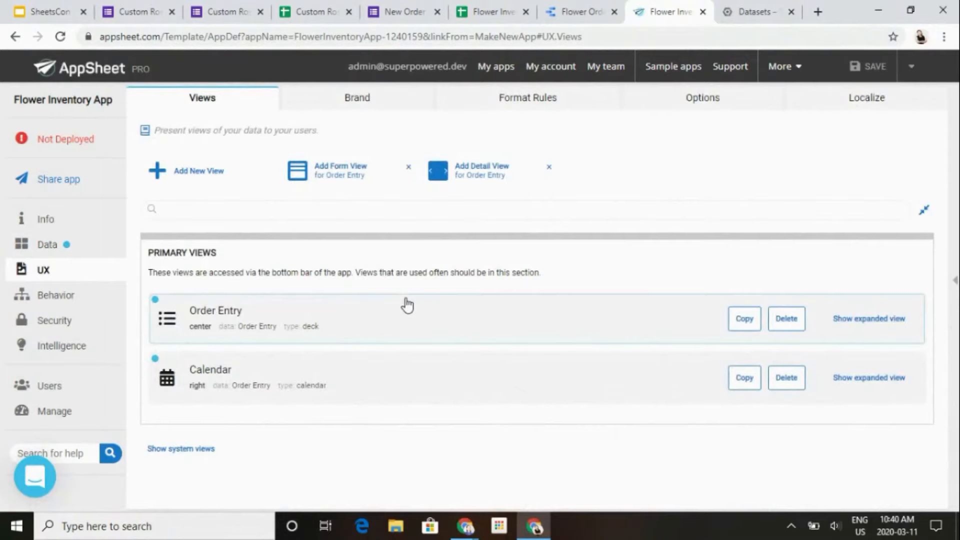
pyautogui.click(955, 274)
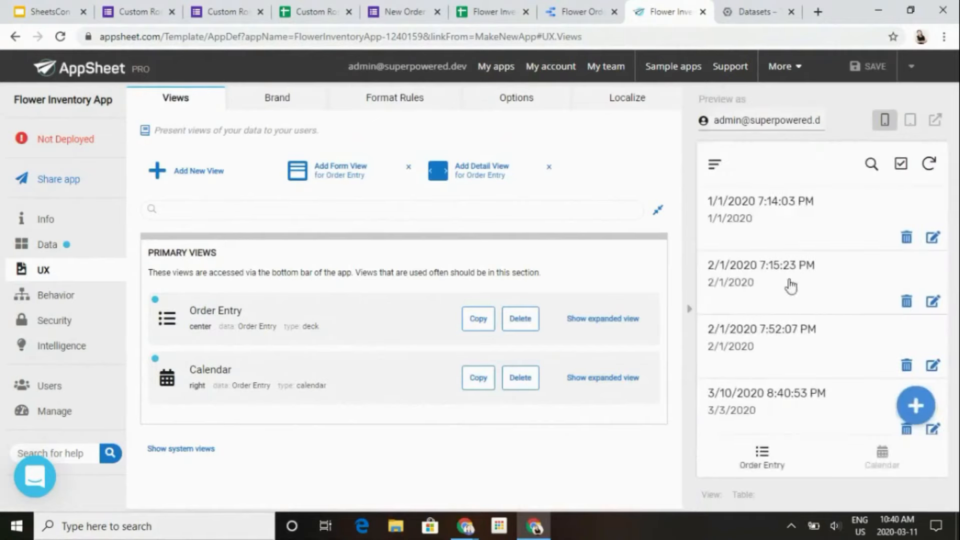
pyautogui.scroll(-3, 790, 286)
# - Open the Order Entry view's settings, try the table view type and change it to gallery
pyautogui.click(312, 310)
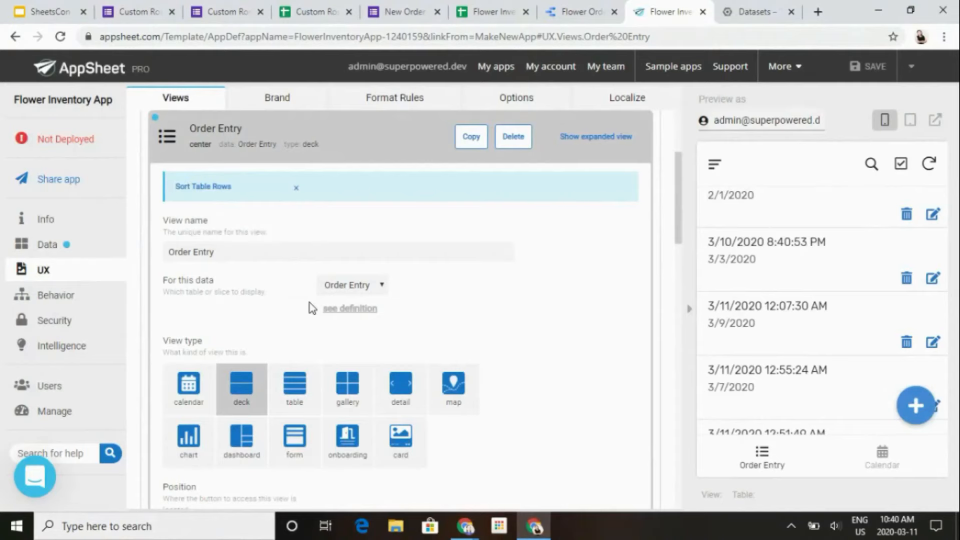
pyautogui.click(286, 386)
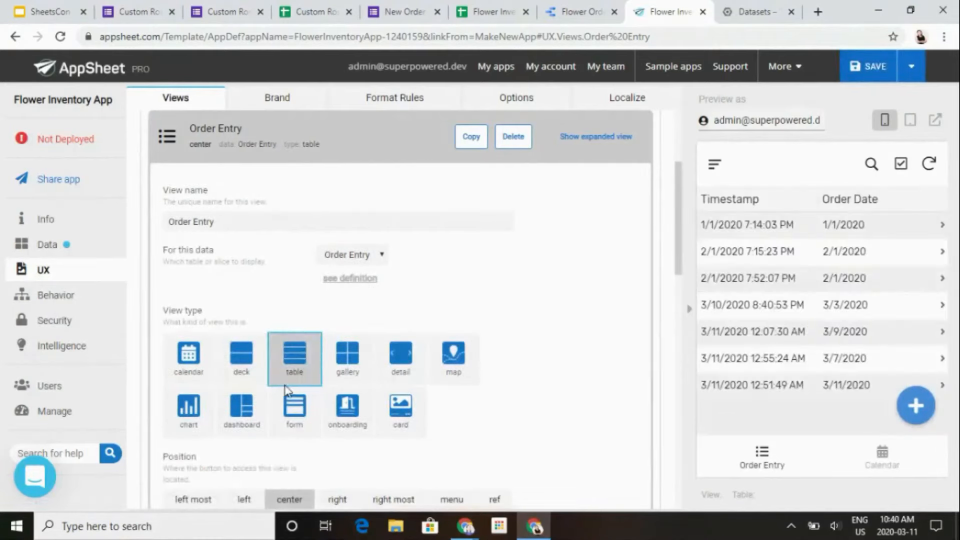
pyautogui.click(368, 374)
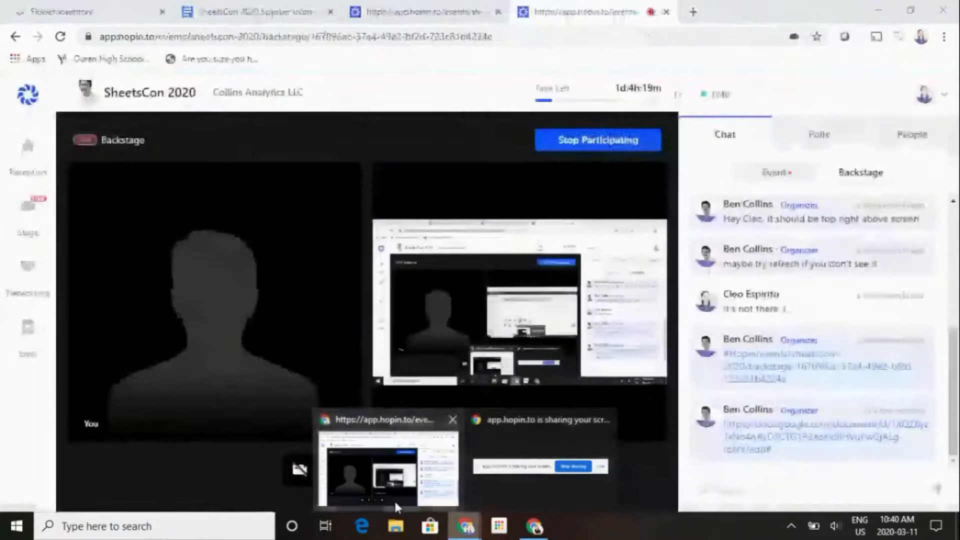
# - Switch to the other browser window and view the Order Entry table in the finished Flower Inventory app
pyautogui.click(394, 499)
pyautogui.click(408, 6)
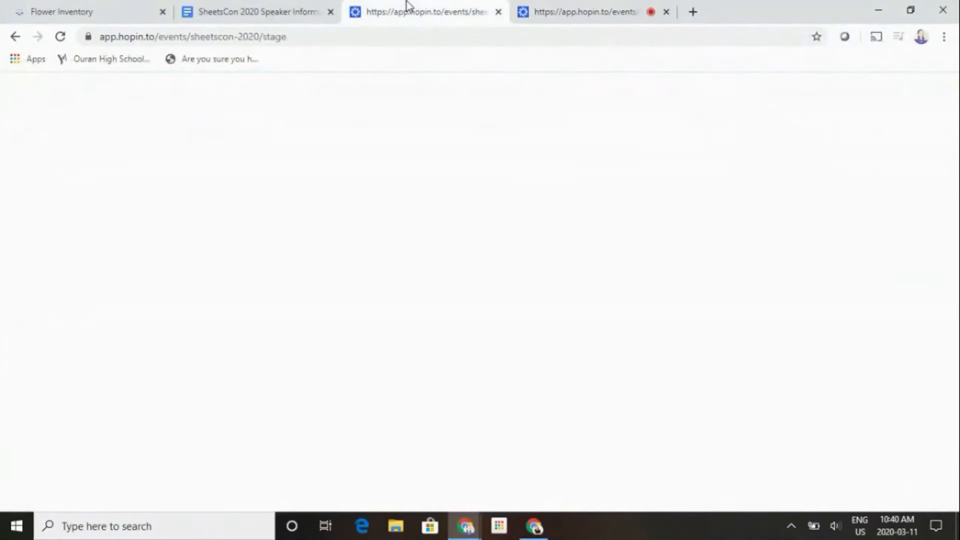
pyautogui.click(60, 11)
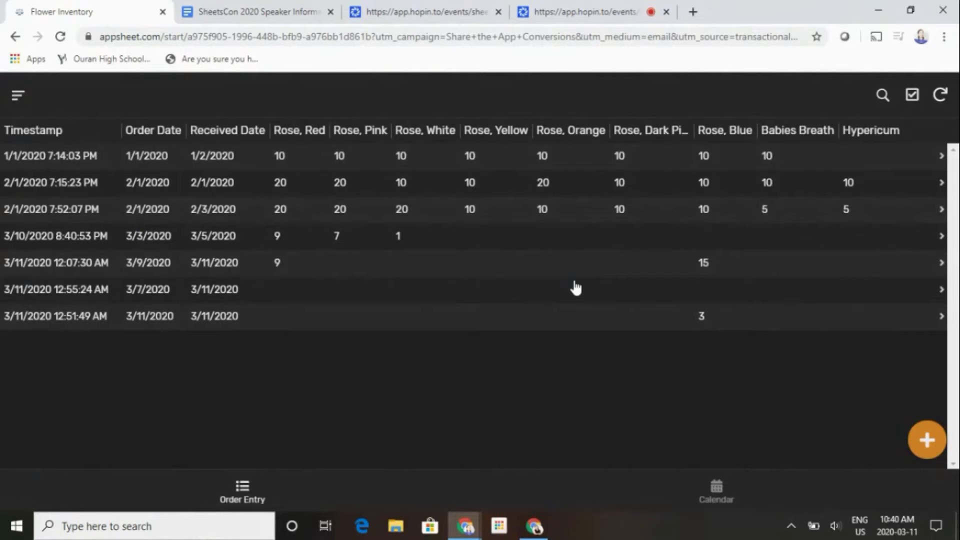
# - Return to the Flower Inventory App editor and open its deployment check
pyautogui.moveTo(535, 527)
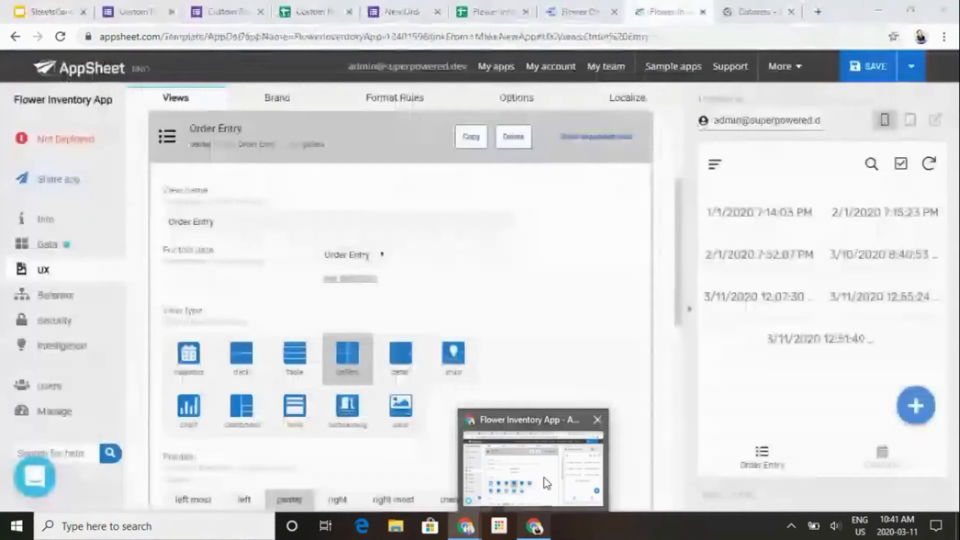
pyautogui.click(546, 482)
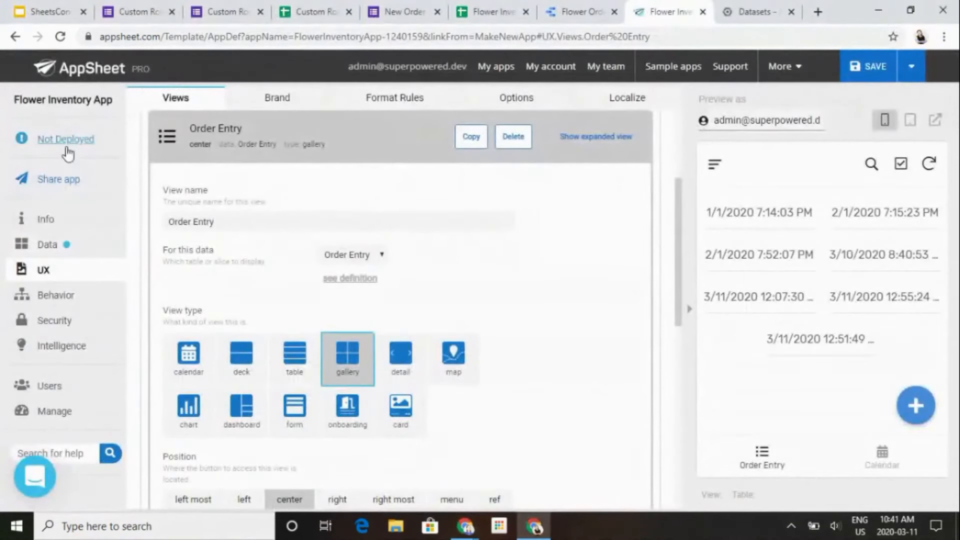
pyautogui.click(66, 146)
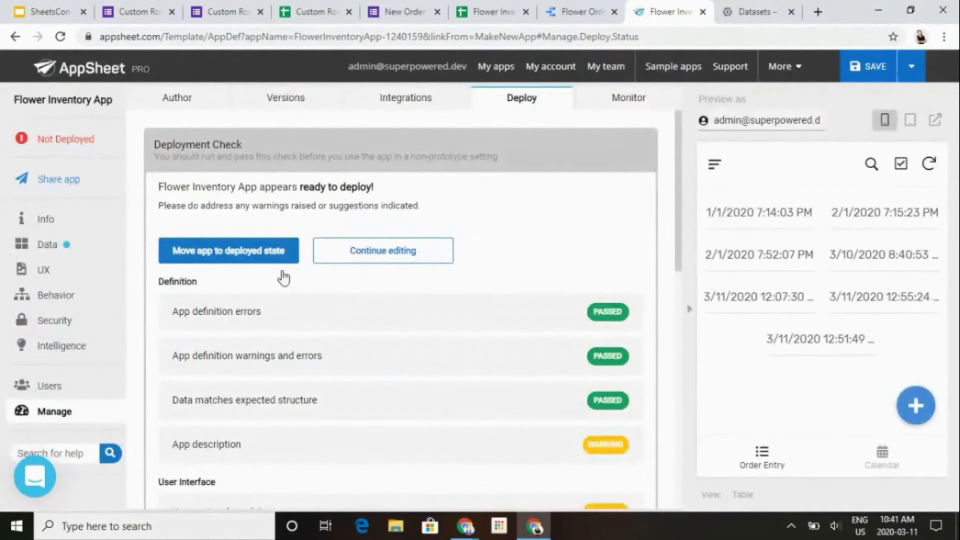
pyautogui.moveTo(466, 528)
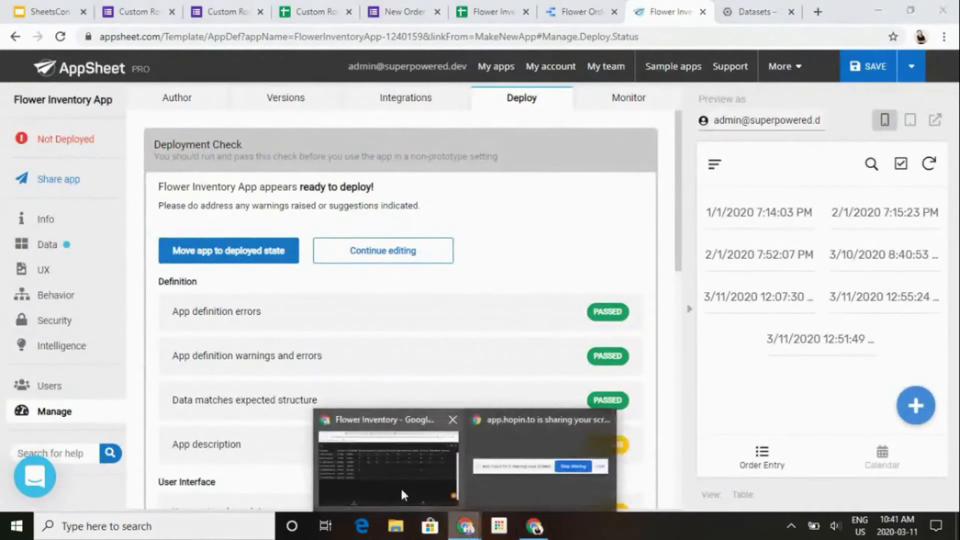
# - Switch to the finished Flower Inventory app and reduce its browser window to a smaller size
pyautogui.click(400, 487)
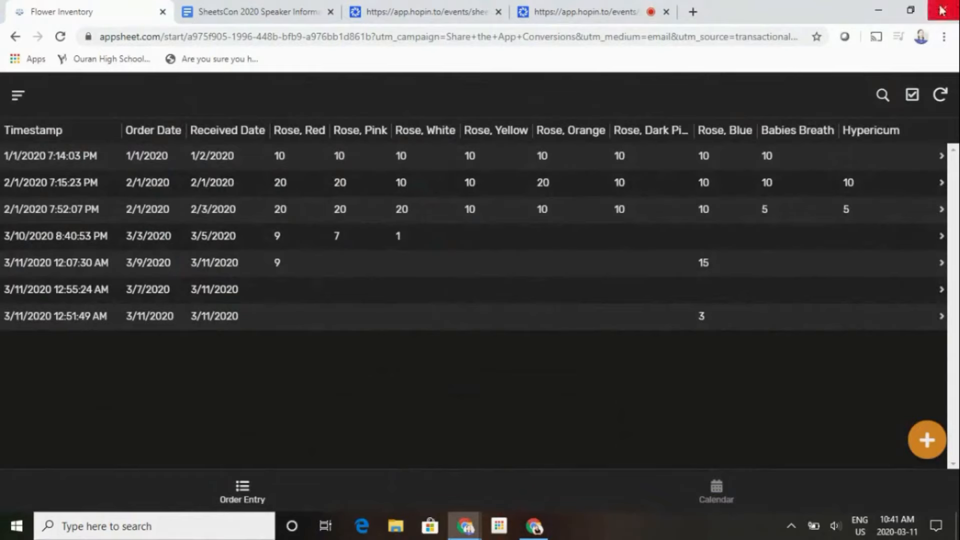
pyautogui.click(920, 11)
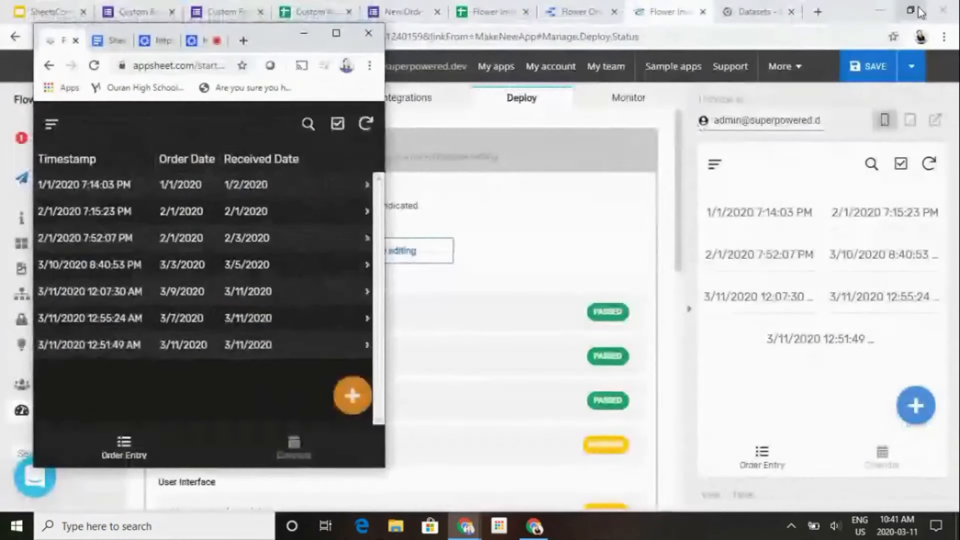
# - Try the Rose, Red quantity controls in a new order entry form and cancel the entry
pyautogui.click(348, 407)
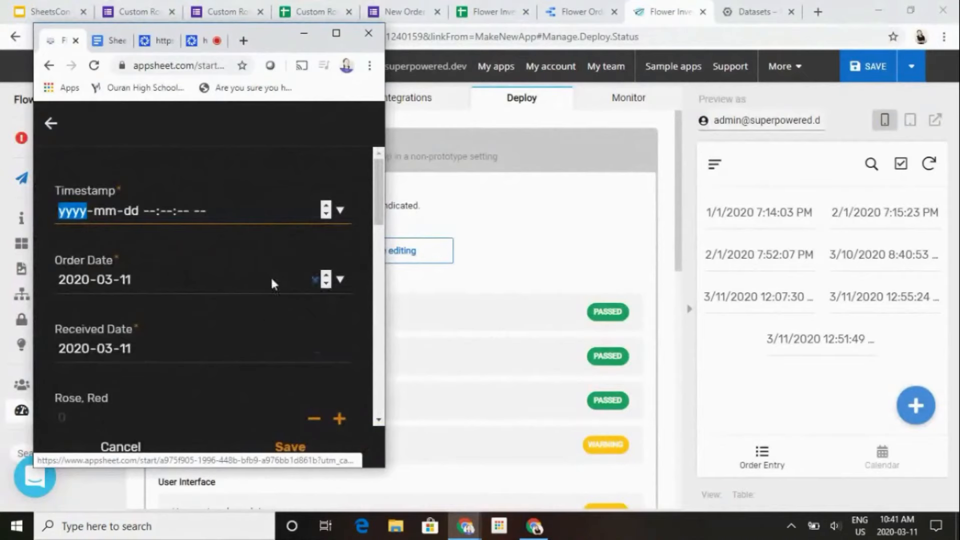
pyautogui.scroll(-5, 271, 275)
pyautogui.scroll(2, 283, 317)
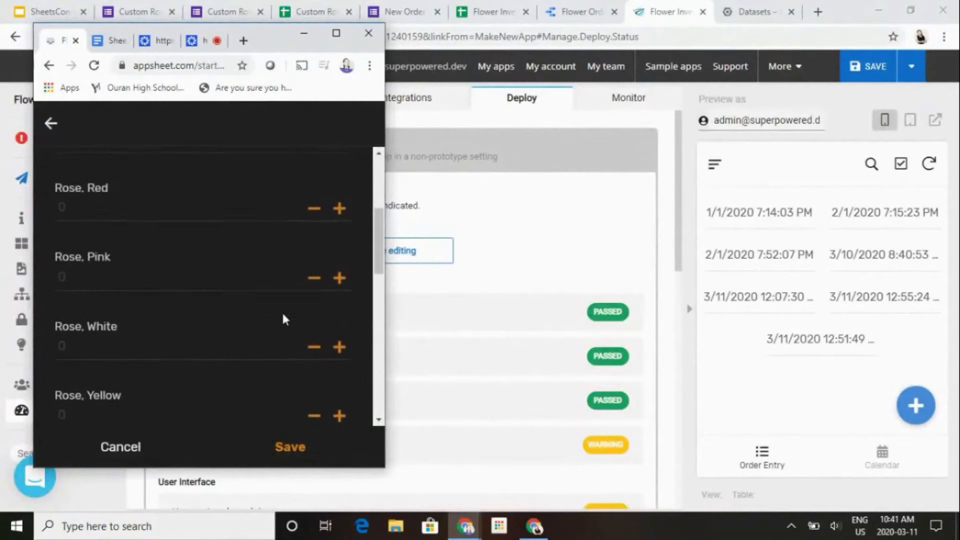
pyautogui.click(340, 211)
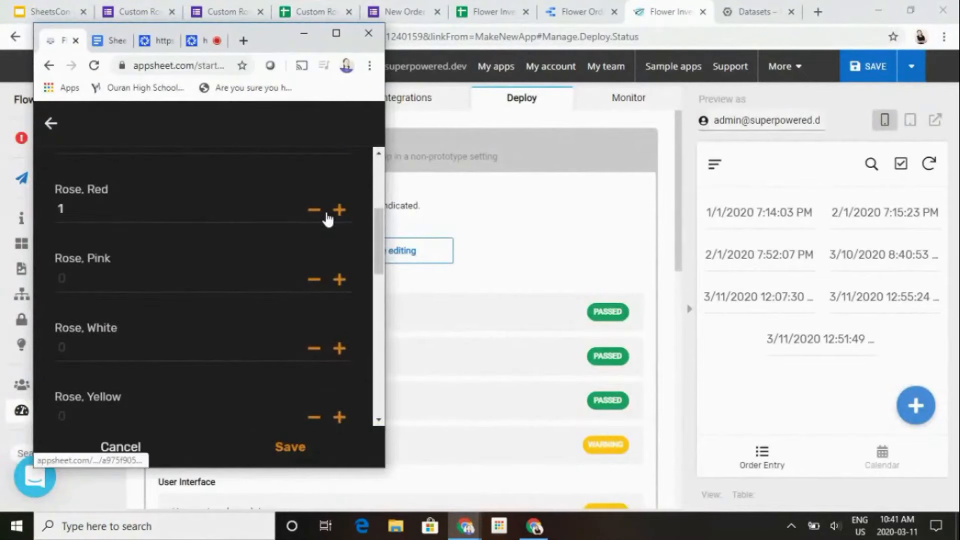
pyautogui.click(318, 213)
pyautogui.click(335, 211)
pyautogui.click(335, 211)
pyautogui.click(107, 452)
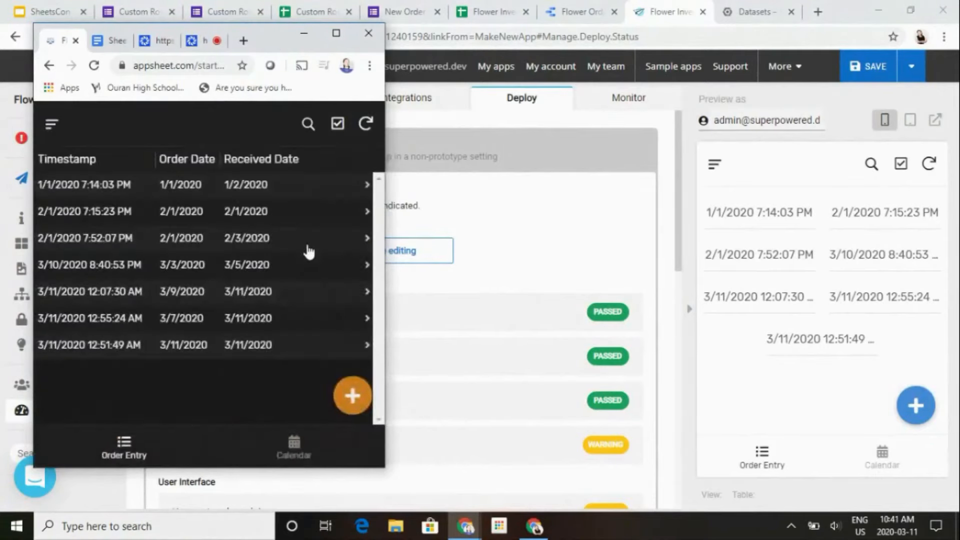
# - Maximise the app window and set Rose, Blue to 9 in the 3/11/2020 12:51:49 AM order, saving the record
pyautogui.click(336, 33)
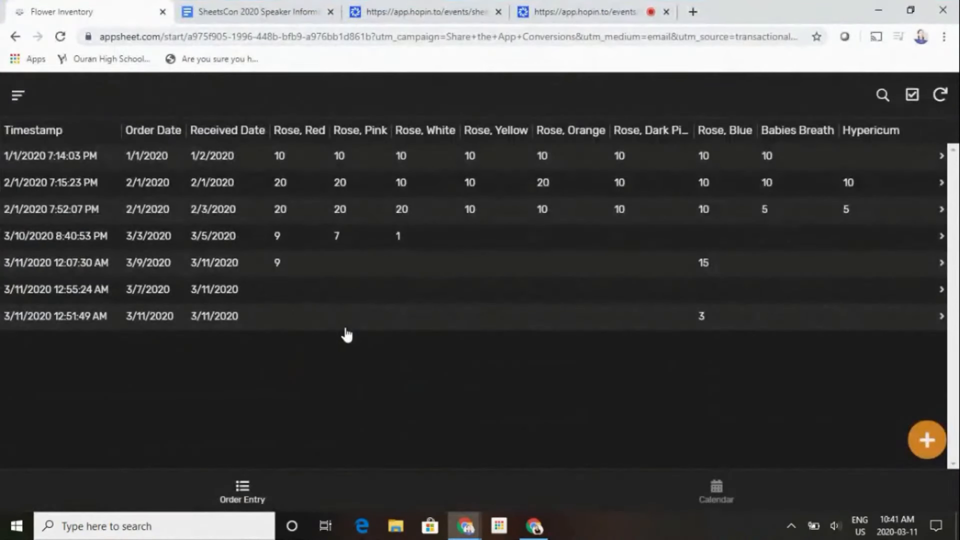
pyautogui.click(717, 326)
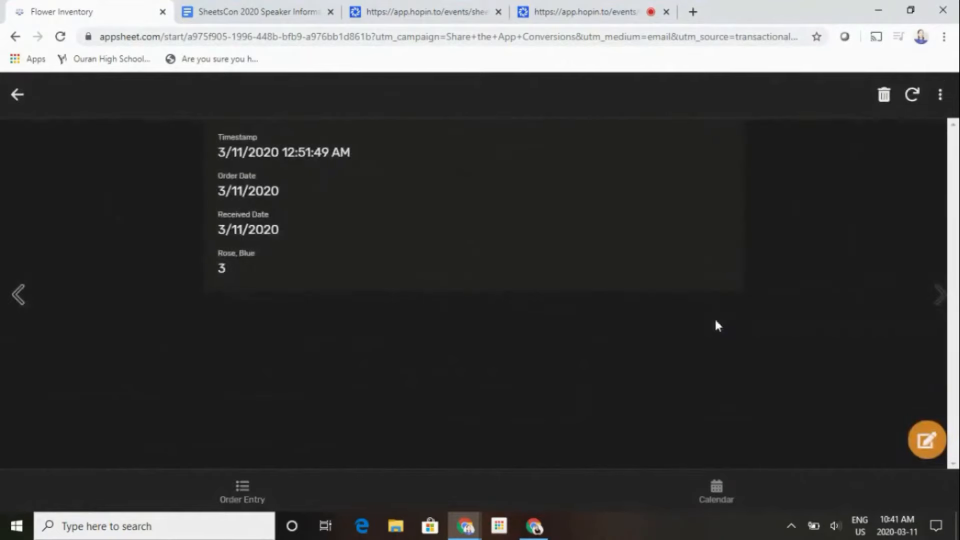
pyautogui.click(928, 441)
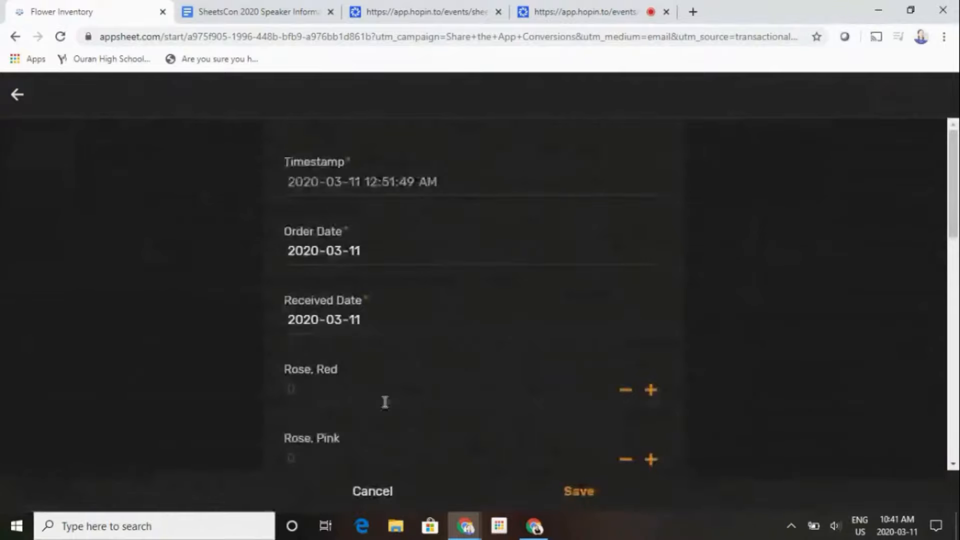
pyautogui.scroll(-5, 386, 401)
pyautogui.scroll(-3, 385, 402)
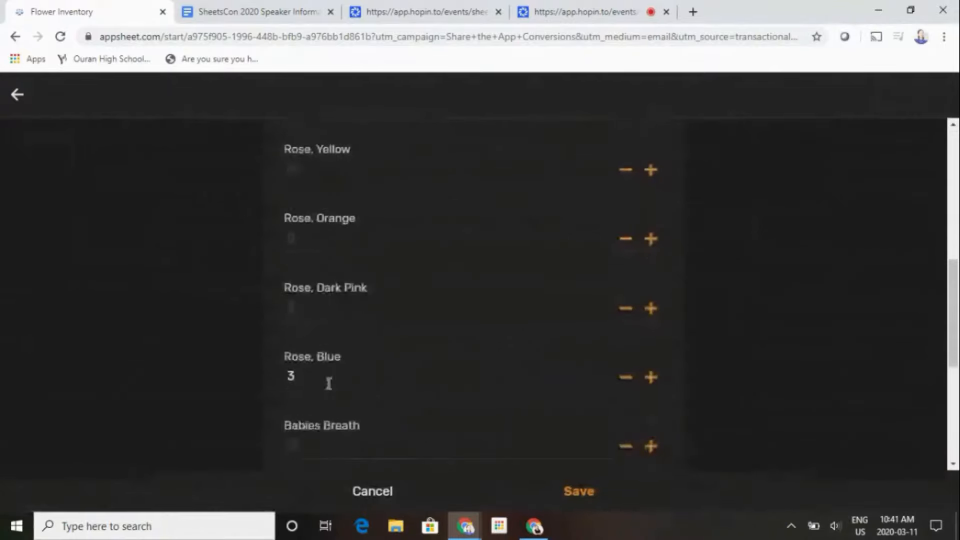
pyautogui.click(324, 379)
pyautogui.write('9')
pyautogui.click(563, 495)
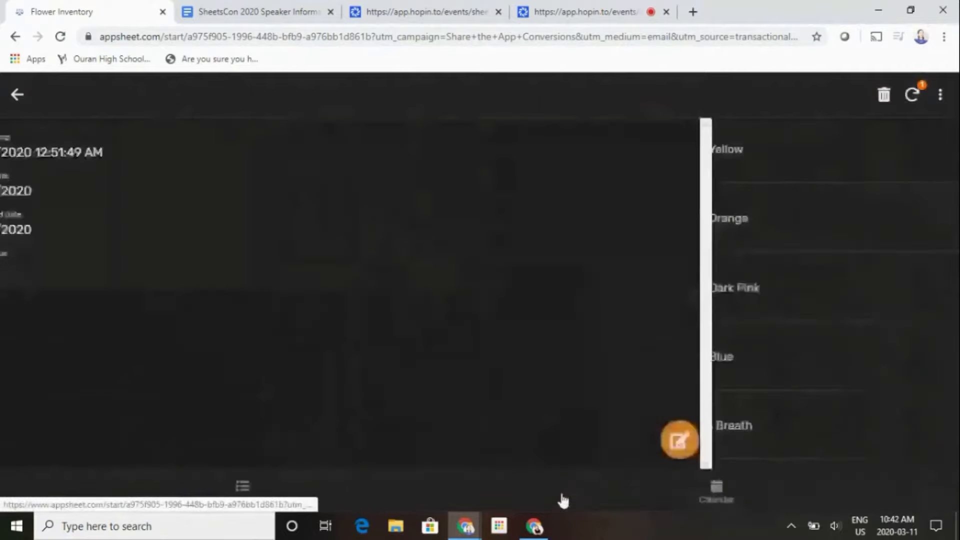
# - Switch to the Flower Inventory spreadsheet and check the Rose, Blue value in row 9 of the Order Entry sheet
pyautogui.click(534, 526)
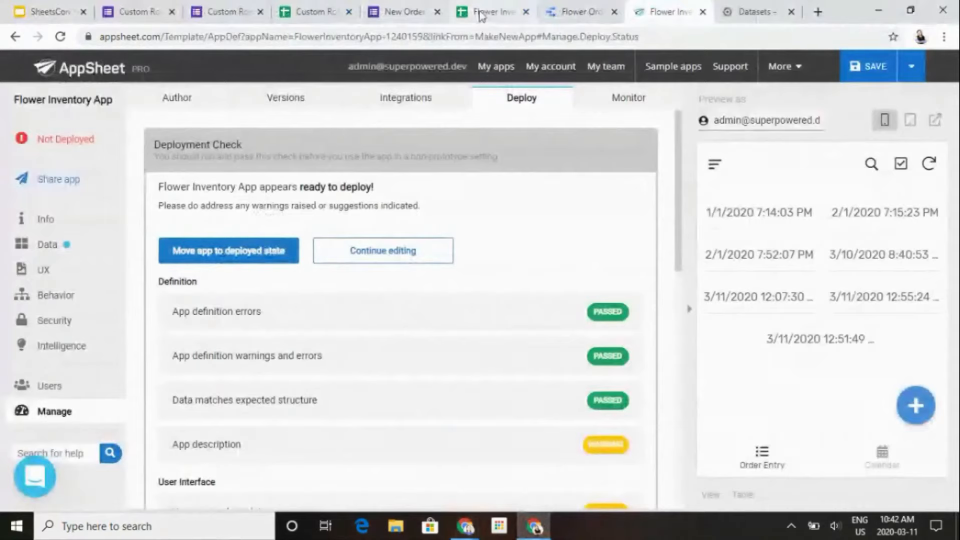
pyautogui.click(493, 11)
pyautogui.scroll(-4, 461, 373)
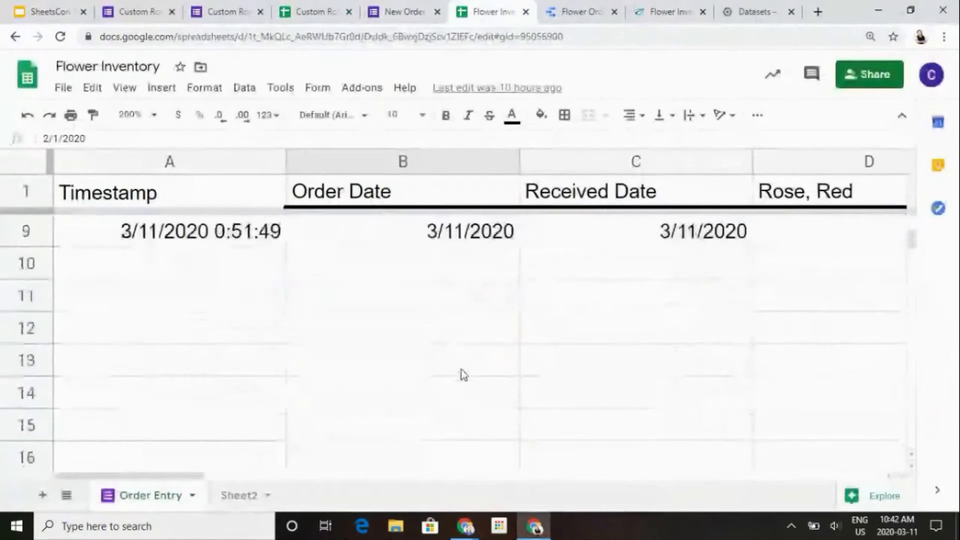
pyautogui.scroll(2, 461, 373)
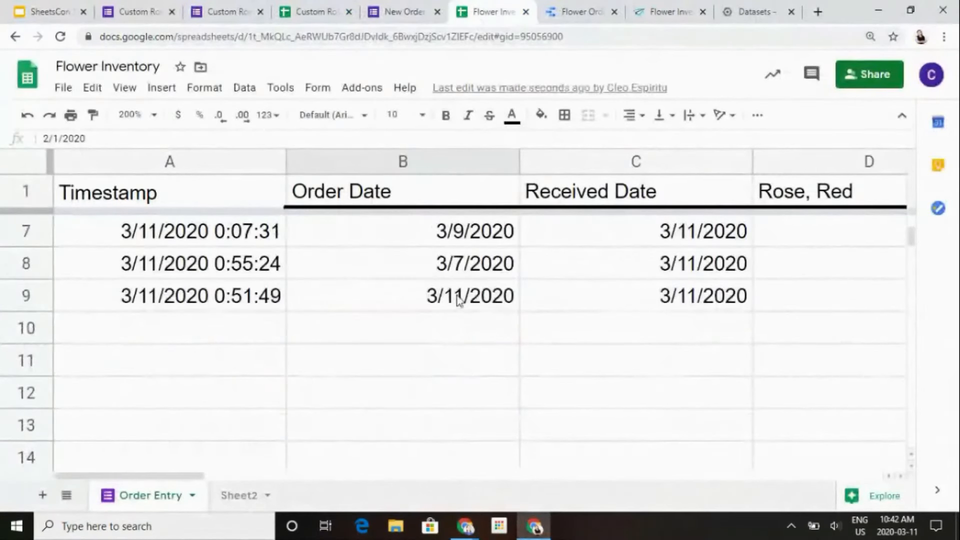
pyautogui.click(456, 298)
pyautogui.press('Right')
pyautogui.press('Right')
pyautogui.press('Right')
pyautogui.press('Right')
pyautogui.press('Right')
pyautogui.press('Right')
pyautogui.press('Right')
pyautogui.press('Right')
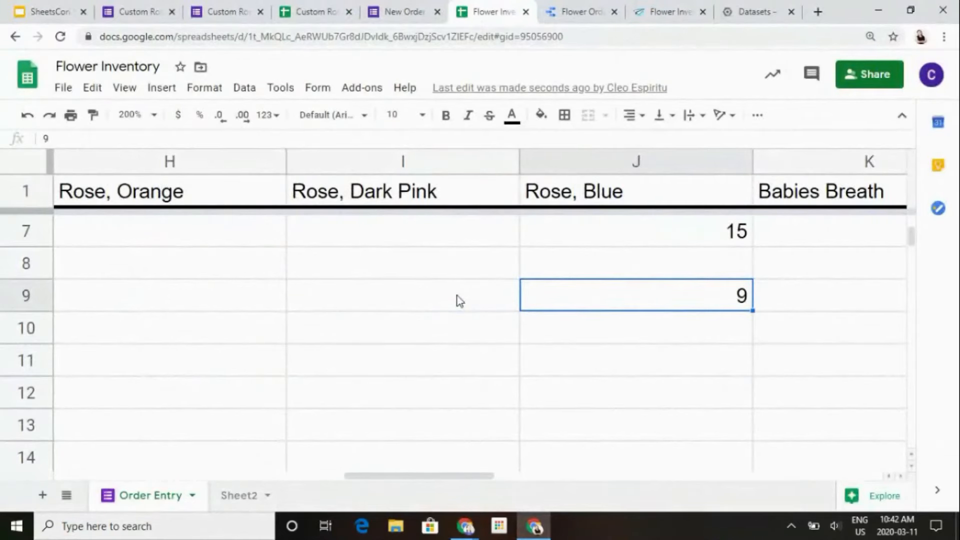
# - Open the Flower Order Demo report in Data Studio and refresh its data
pyautogui.click(579, 9)
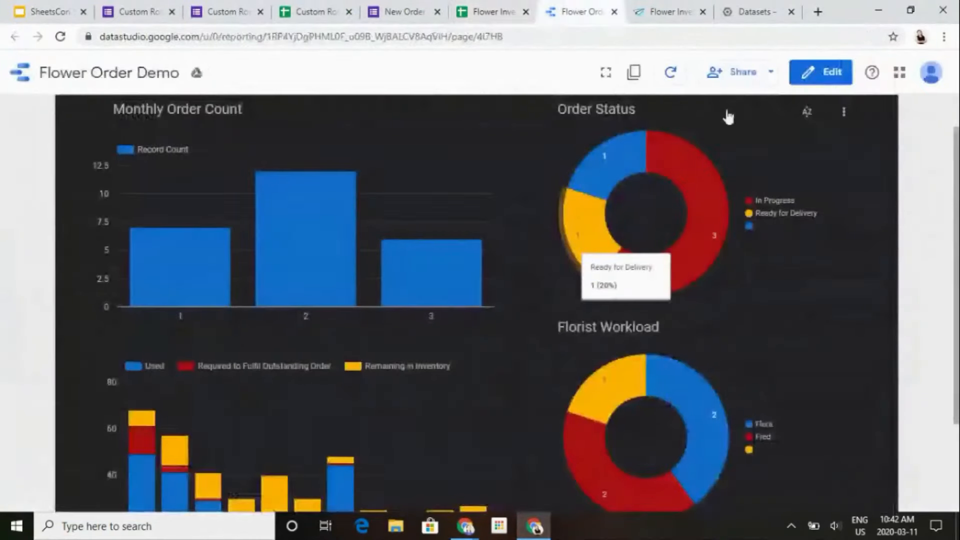
pyautogui.click(678, 81)
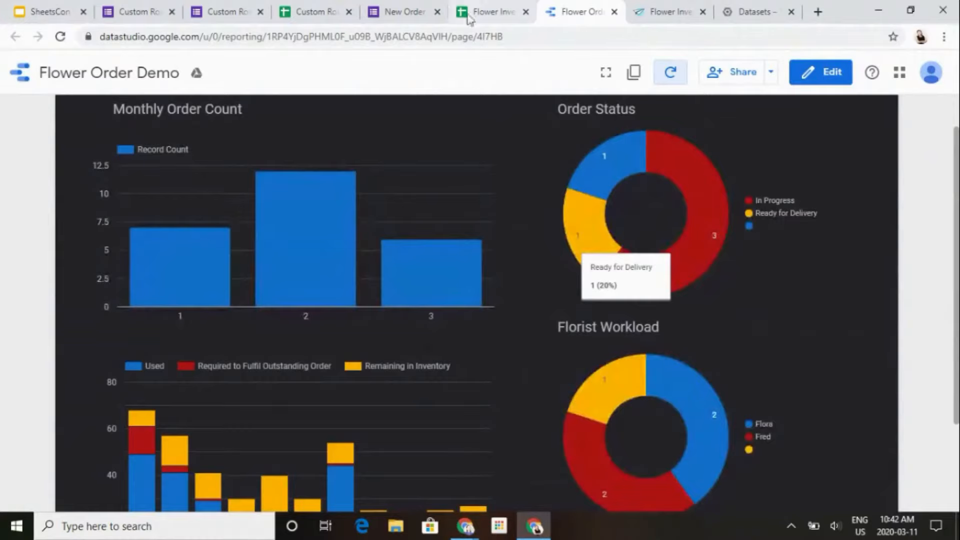
# - Revisit the New Order for Inventory form and the finished app, and look over the spreadsheet's Rose, Blue column
pyautogui.click(395, 5)
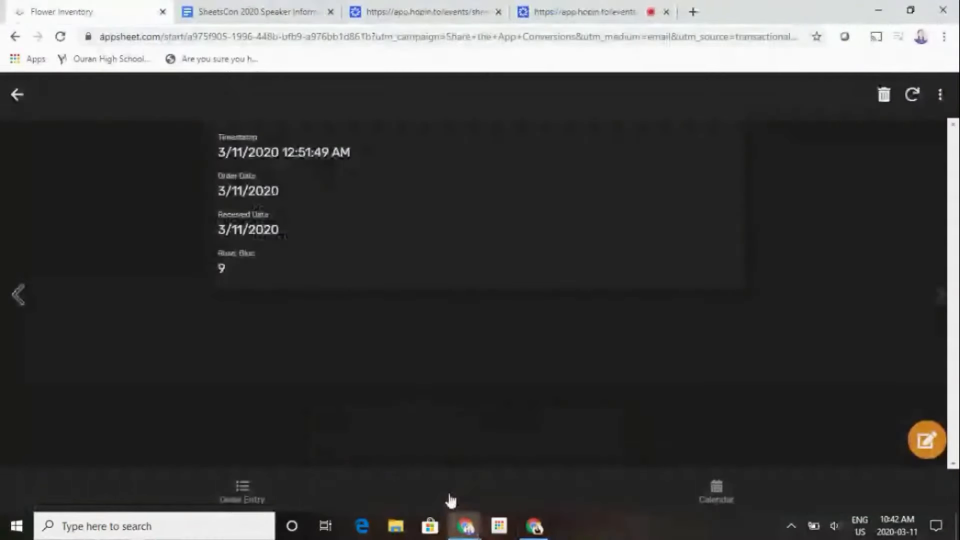
pyautogui.click(534, 526)
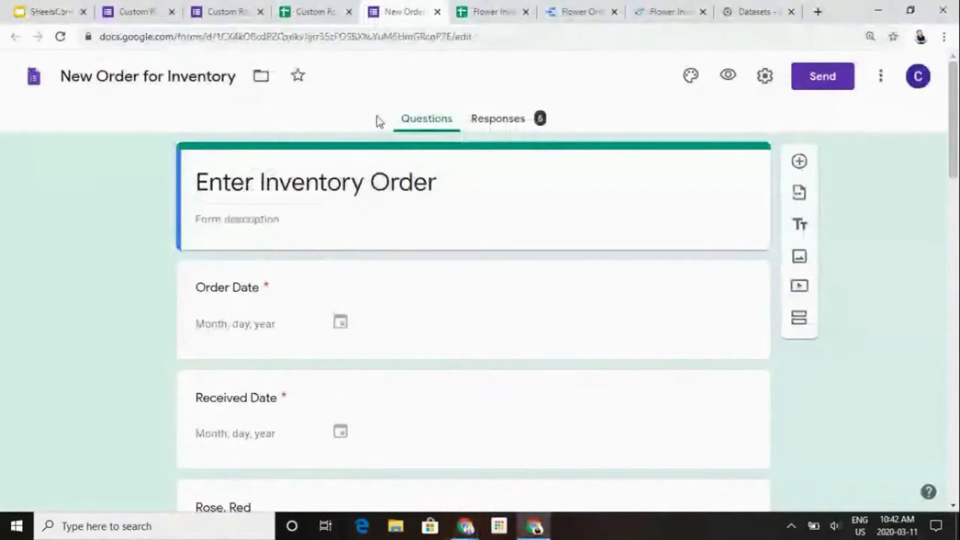
pyautogui.click(511, 6)
pyautogui.scroll(-1, 532, 343)
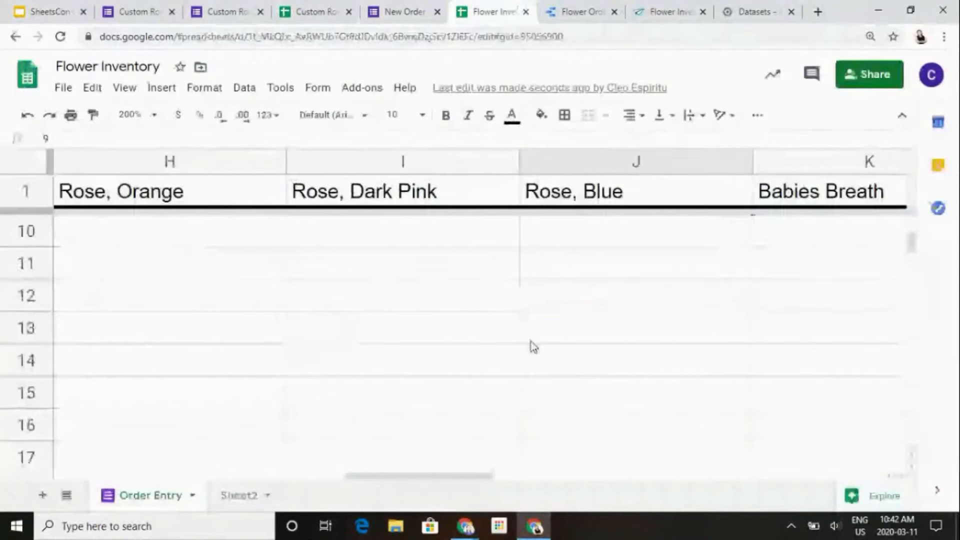
pyautogui.scroll(3, 533, 345)
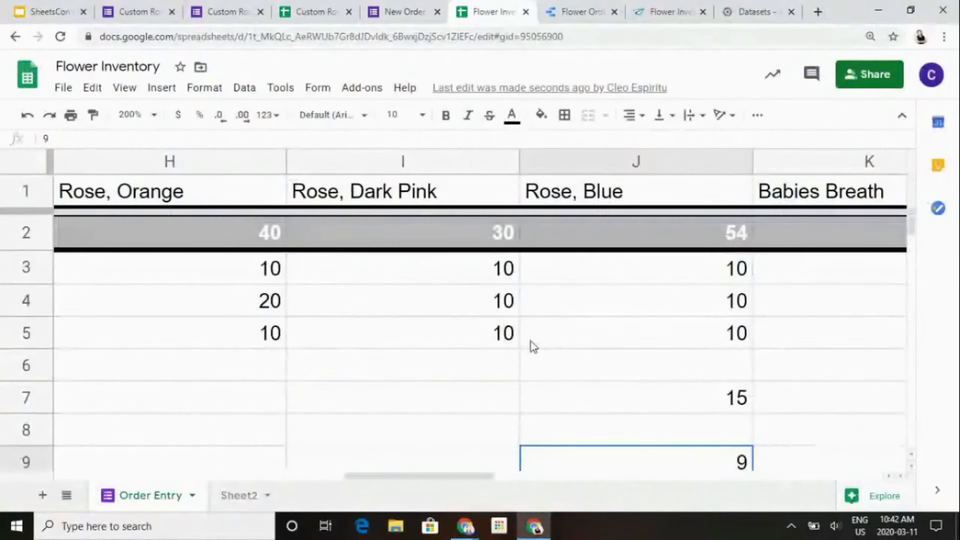
# - Compare the AppSheet editor, the Flower Inventory spreadsheet, the Data Studio report and the inventory order form
pyautogui.click(591, 7)
pyautogui.click(643, 6)
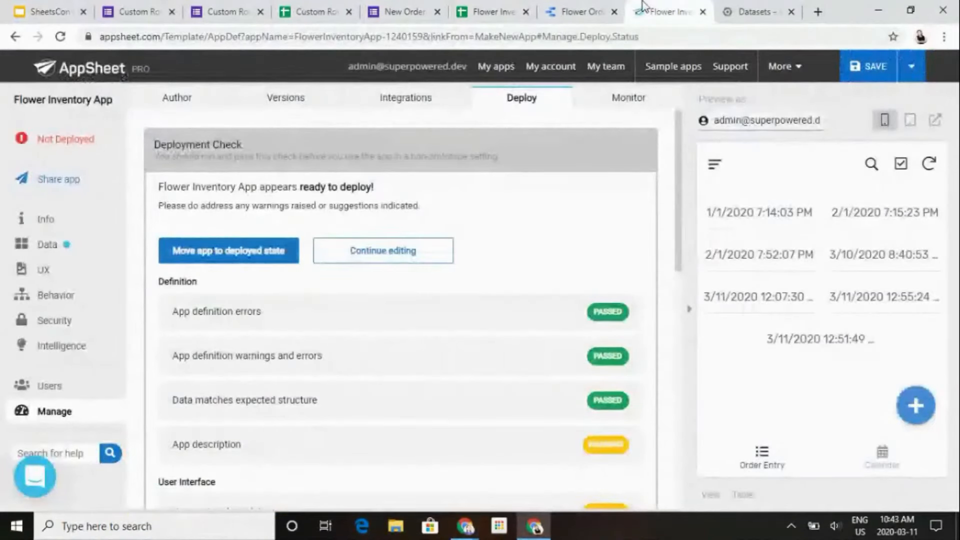
pyautogui.click(509, 7)
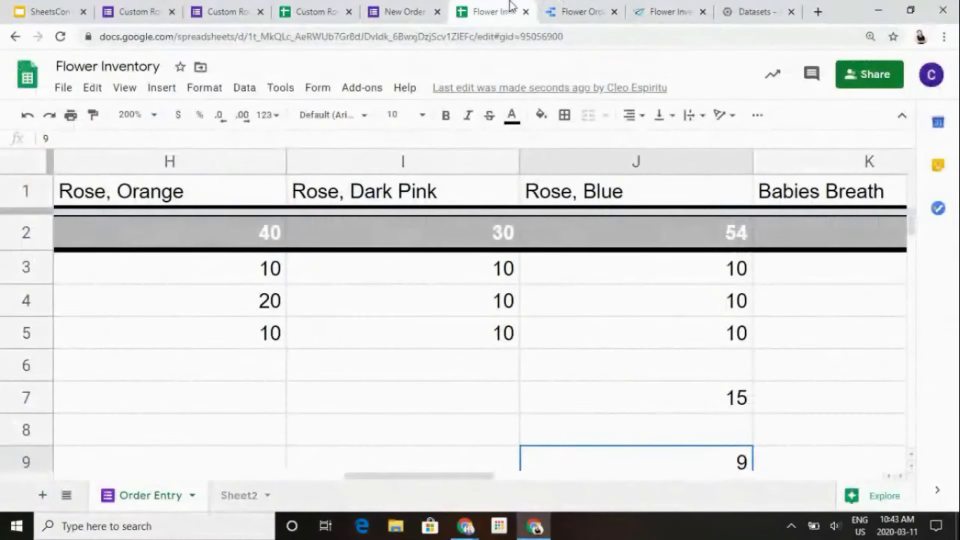
pyautogui.click(570, 7)
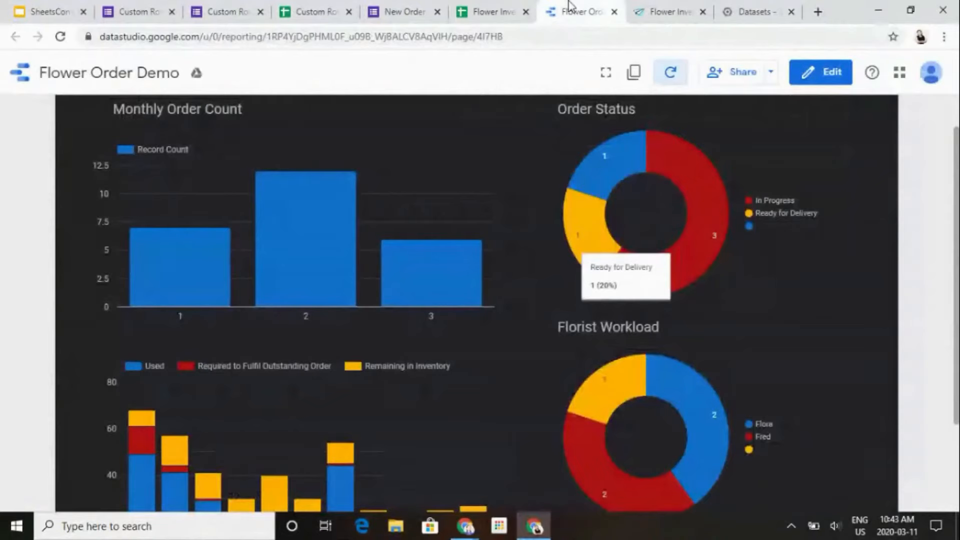
pyautogui.moveTo(458, 282)
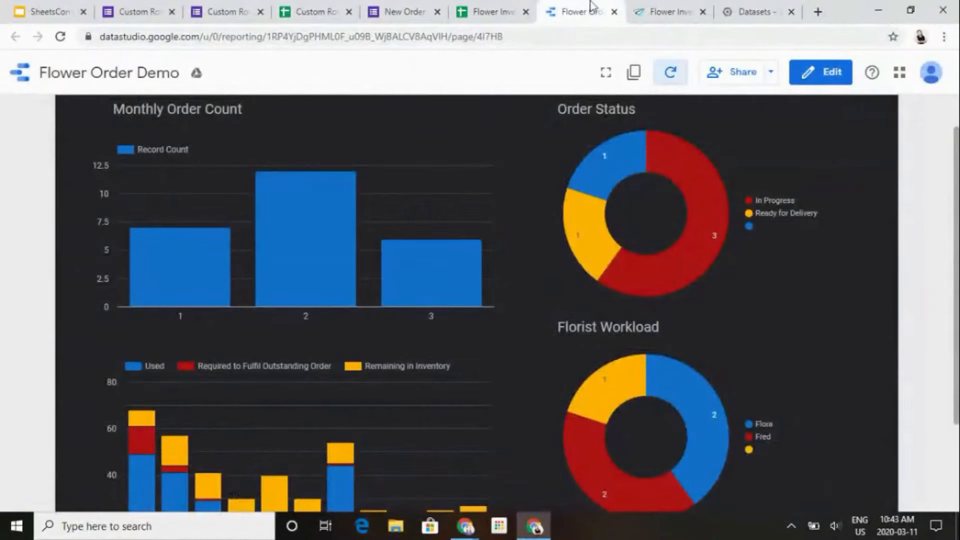
pyautogui.click(488, 11)
pyautogui.click(404, 9)
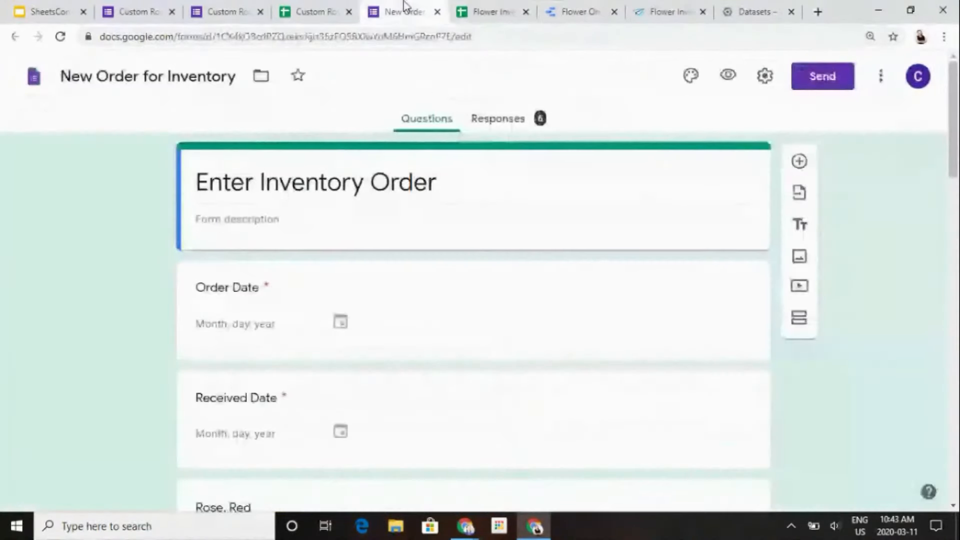
# - Return to the Flower Inventory spreadsheet and examine the entries and subtotal in the Rose, Blue column
pyautogui.click(477, 9)
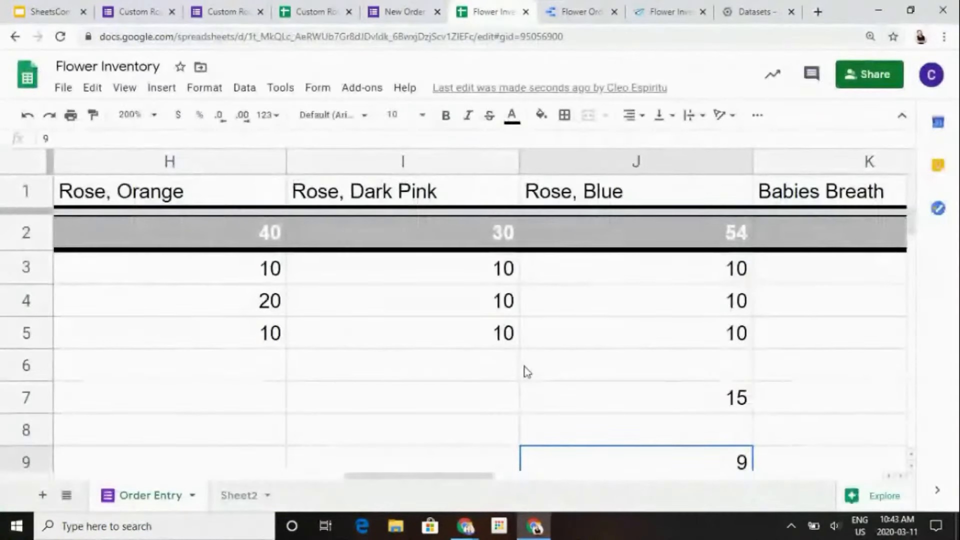
pyautogui.press('Down')
pyautogui.press('Down')
pyautogui.press('Down')
pyautogui.press('Down')
pyautogui.press('Up')
pyautogui.press('Up')
pyautogui.press('Up')
pyautogui.press('Up')
pyautogui.press('Up')
pyautogui.press('Up')
pyautogui.press('Up')
pyautogui.press('Up')
pyautogui.press('Up')
pyautogui.press('Up')
pyautogui.press('Up')
pyautogui.press('Up')
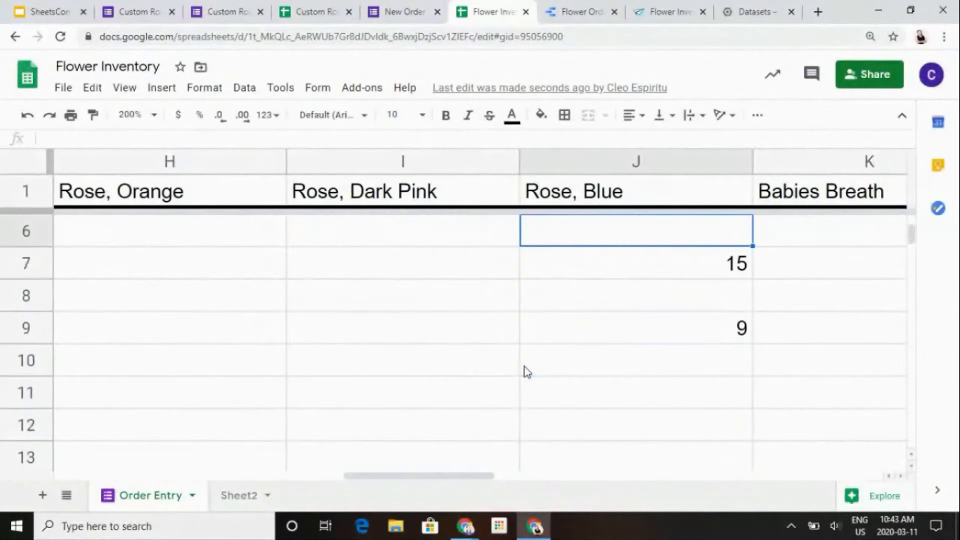
pyautogui.press('Down')
pyautogui.press('Down')
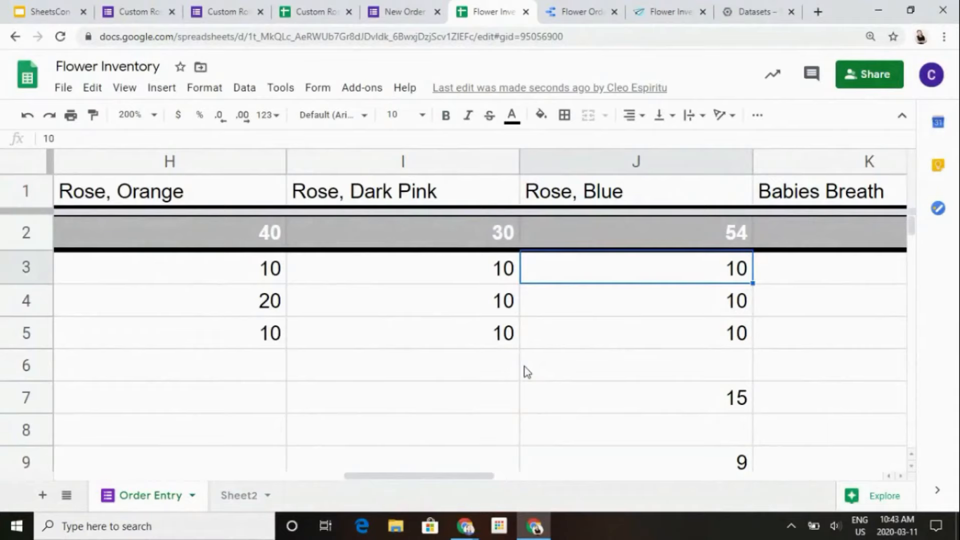
# - Glance at the presentation, return to the Flower Inventory spreadsheet and examine the flower columns back to the order dates
pyautogui.click(4, 9)
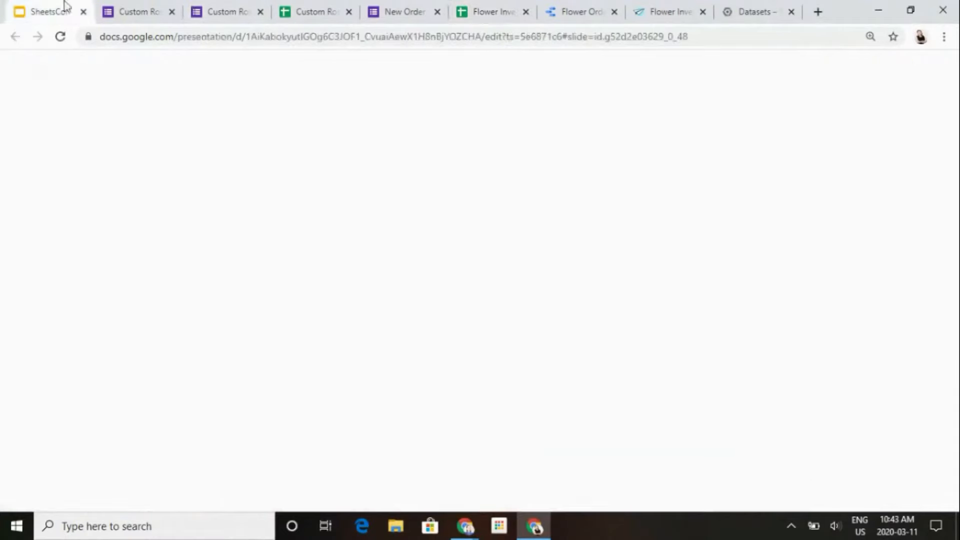
pyautogui.click(497, 8)
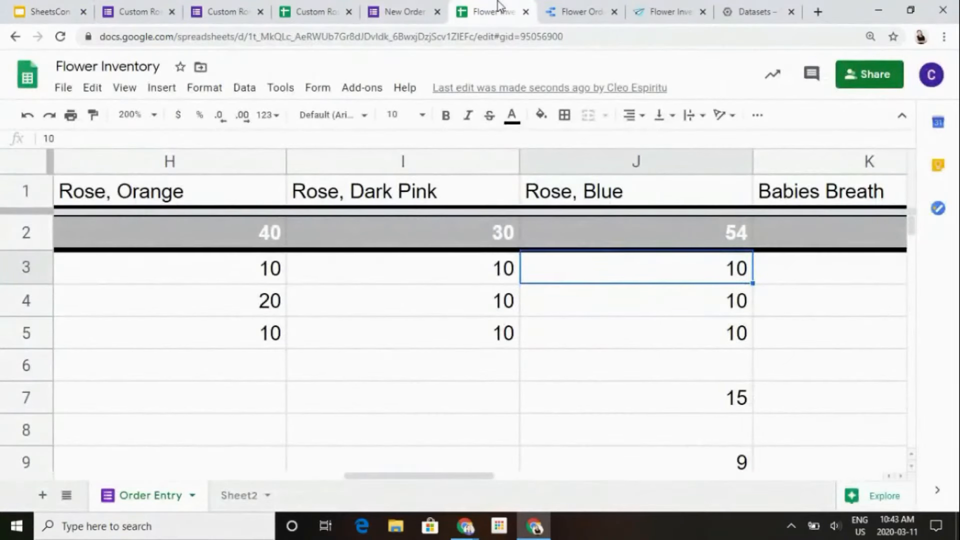
pyautogui.press('Left')
pyautogui.press('Left')
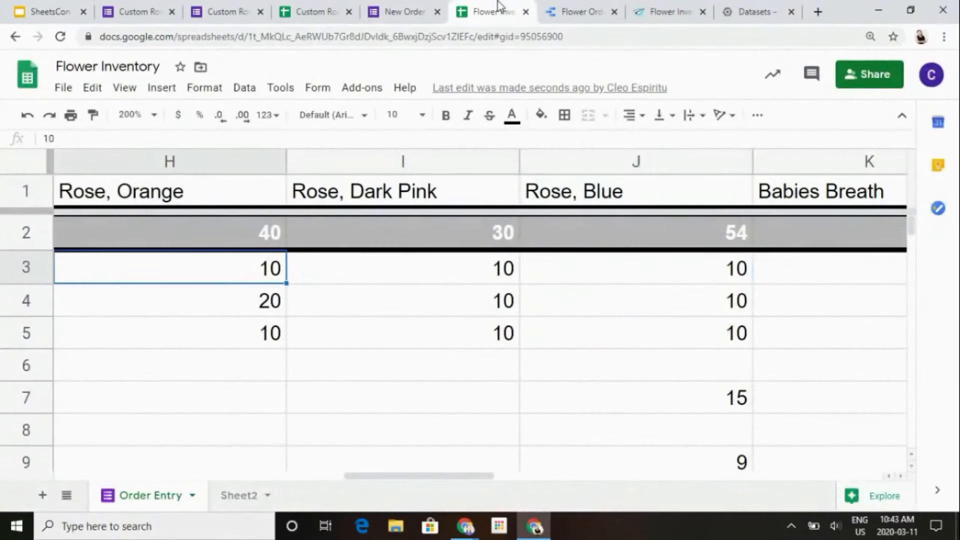
pyautogui.press('Left')
pyautogui.press('Left')
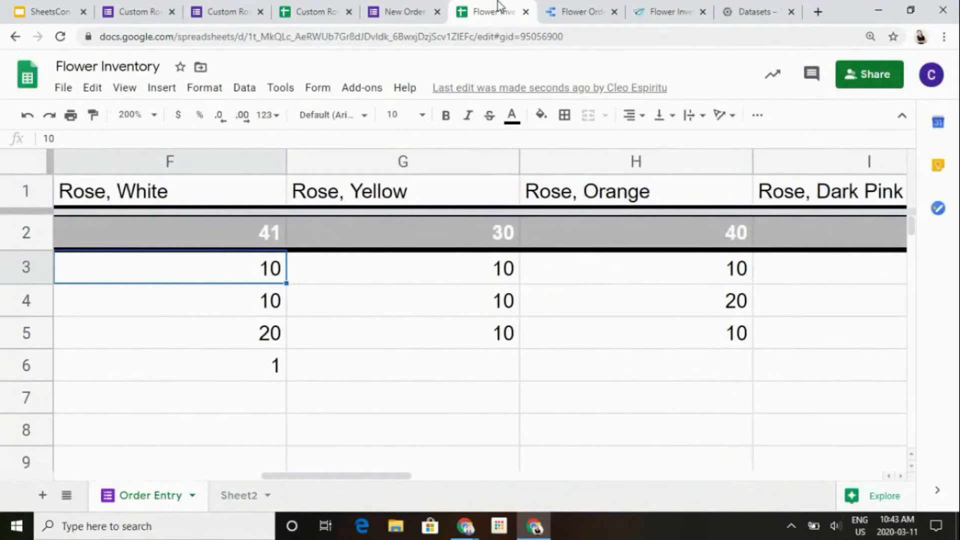
pyautogui.press('Down')
pyautogui.press('Left')
pyautogui.press('Left')
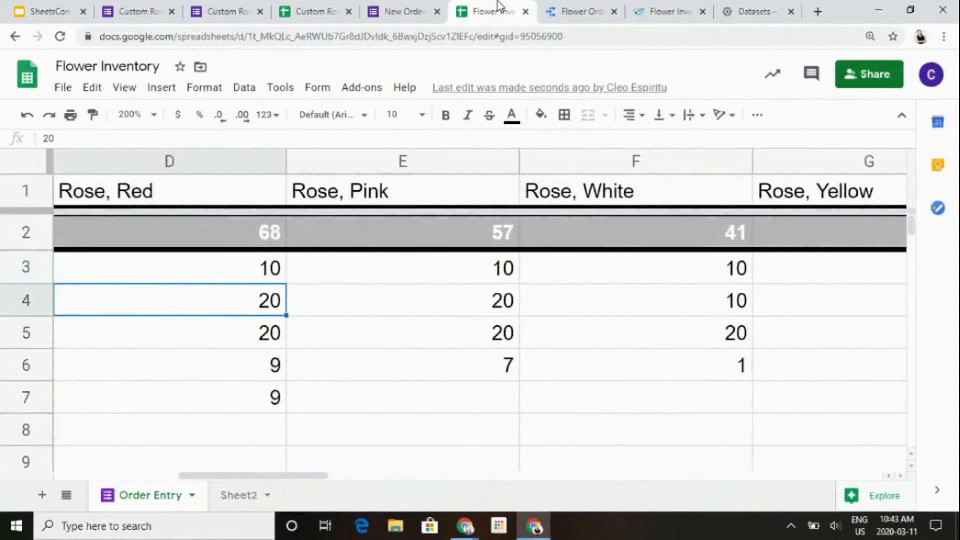
pyautogui.press('Left')
pyautogui.press('Left')
pyautogui.press('Right')
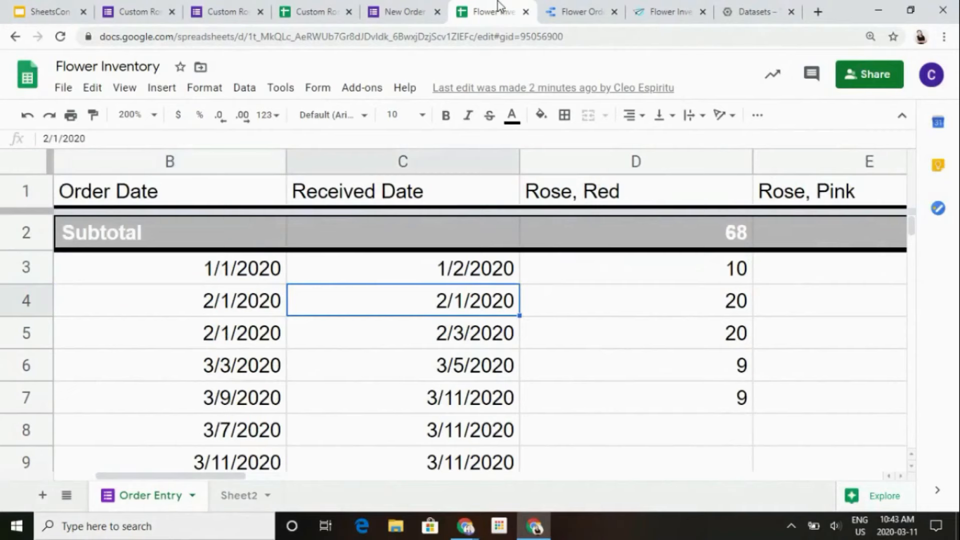
# - Examine the Flower Inventory spreadsheet's flower columns through Eucalyptus, and go back to the Timestamp column
pyautogui.press('Right')
pyautogui.press('Right')
pyautogui.press('Right')
pyautogui.press('Right')
pyautogui.press('Right')
pyautogui.press('Right')
pyautogui.press('Right')
pyautogui.press('Right')
pyautogui.press('Right')
pyautogui.press('Right')
pyautogui.press('Right')
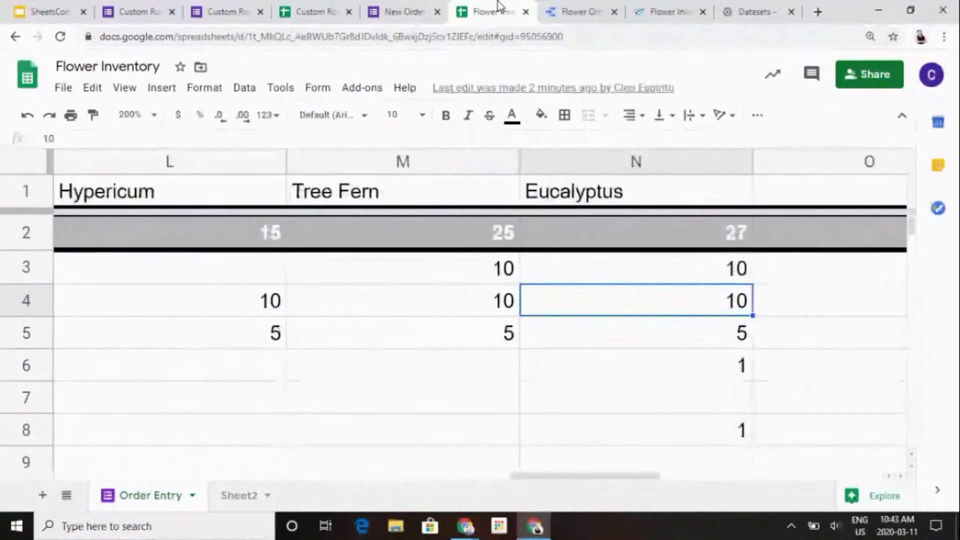
pyautogui.press('Left')
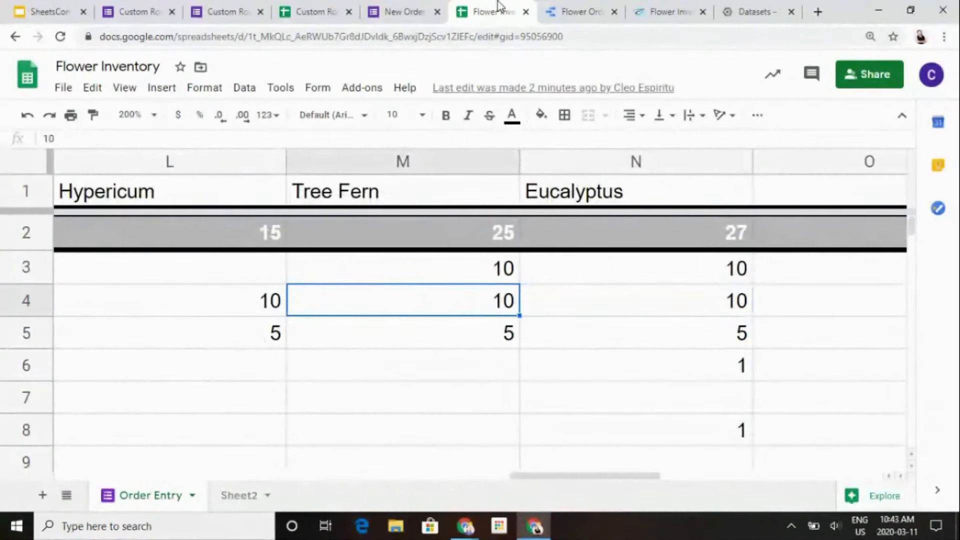
pyautogui.press('Left')
pyautogui.press('Left')
pyautogui.press('Left')
pyautogui.press('Left')
pyautogui.press('Left')
pyautogui.press('Left')
pyautogui.press('Left')
pyautogui.press('Left')
pyautogui.press('Left')
pyautogui.press('Left')
pyautogui.press('Left')
pyautogui.press('Left')
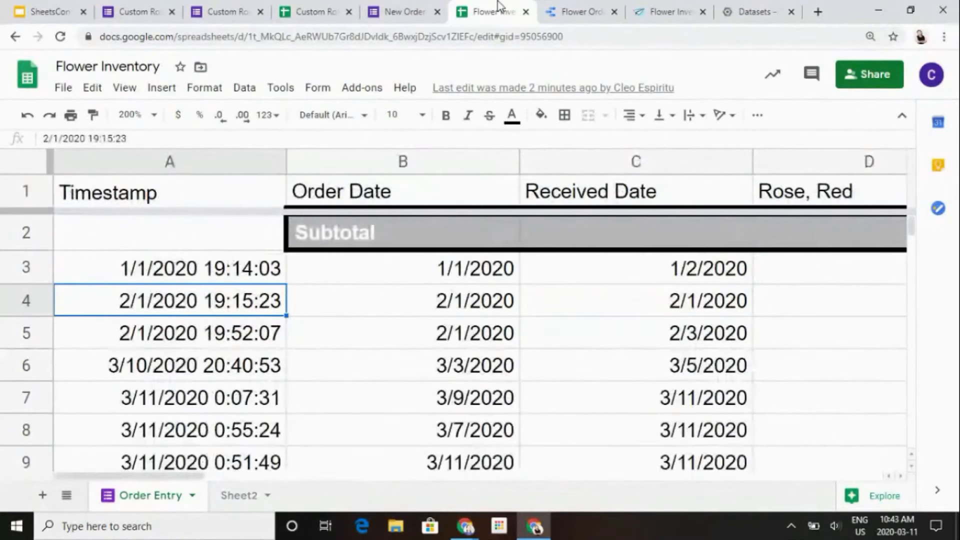
# - Revisit the bouquet order responses' Inventory View, the presentation's Level 1 - No Code slide and the Custom Rose Bouquet Order Request form
pyautogui.click(295, 7)
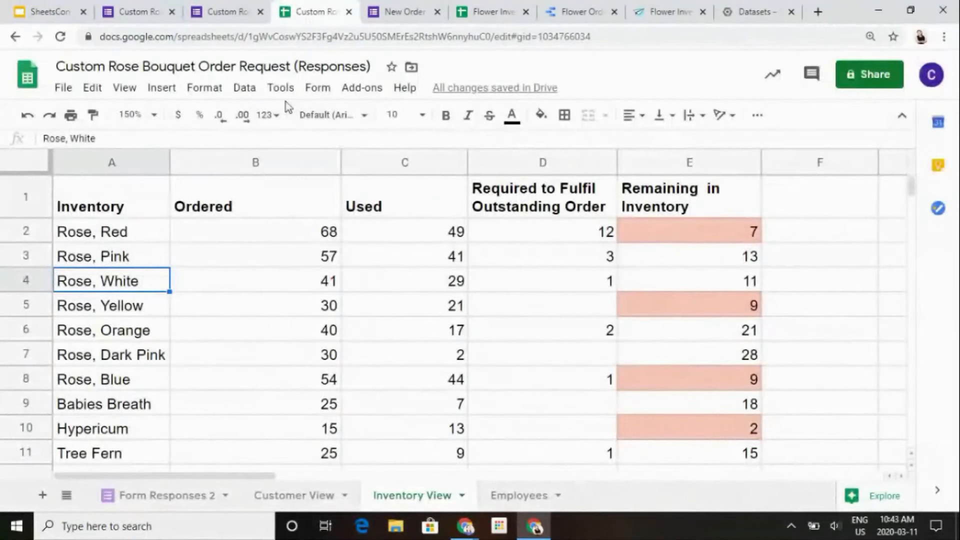
pyautogui.click(5, 6)
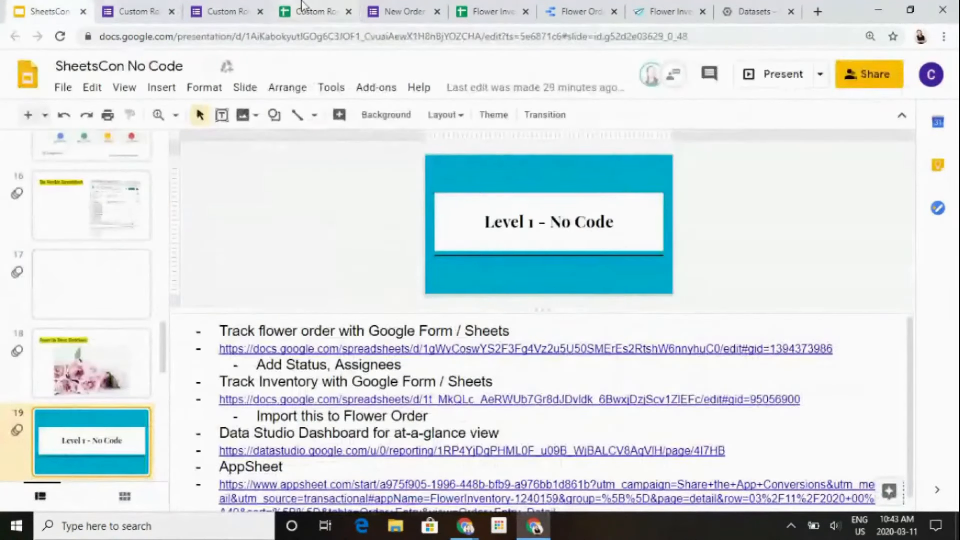
pyautogui.click(302, 6)
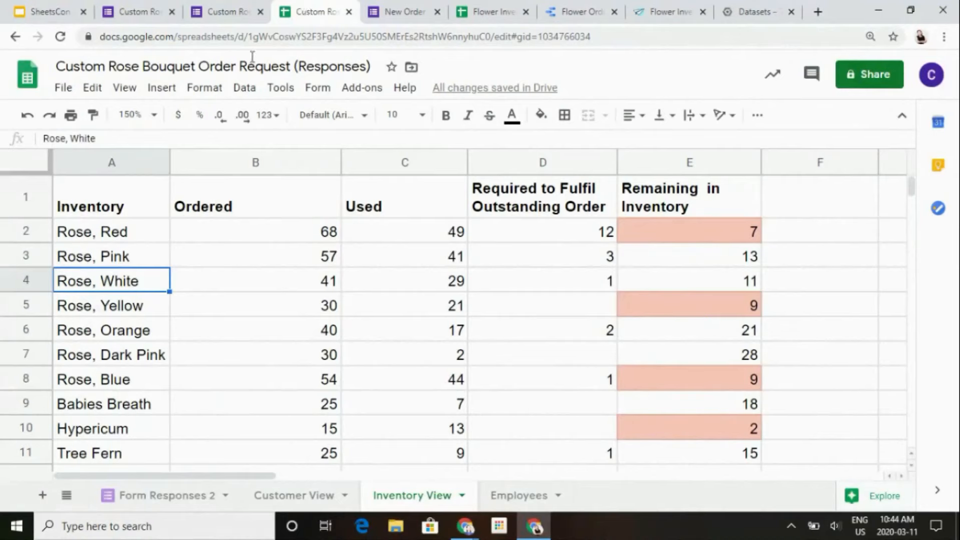
pyautogui.click(290, 95)
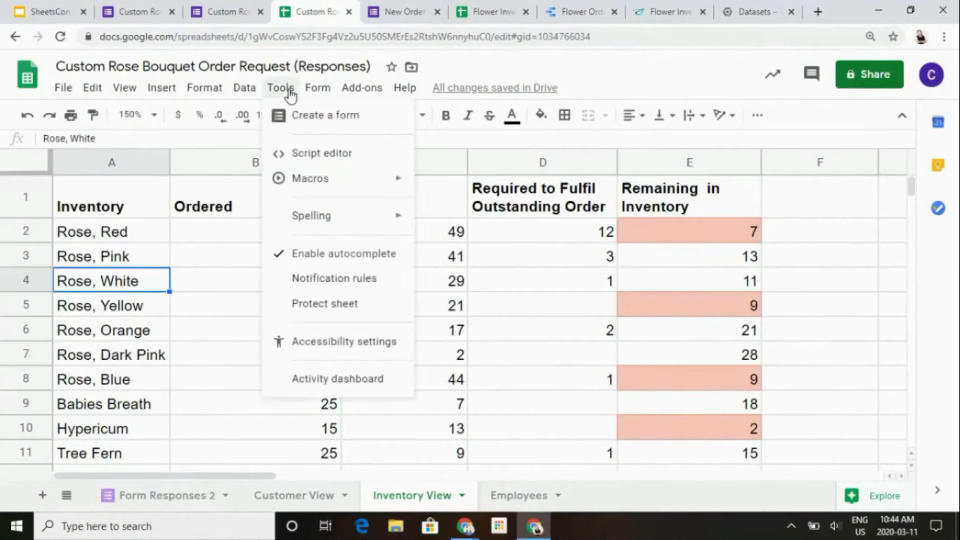
pyautogui.click(199, 5)
pyautogui.scroll(20, 277, 265)
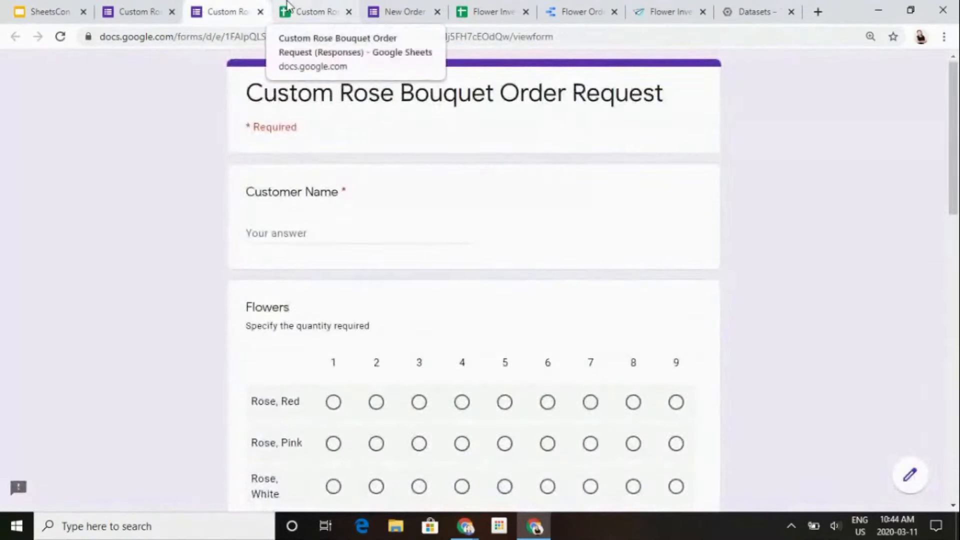
pyautogui.click(300, 11)
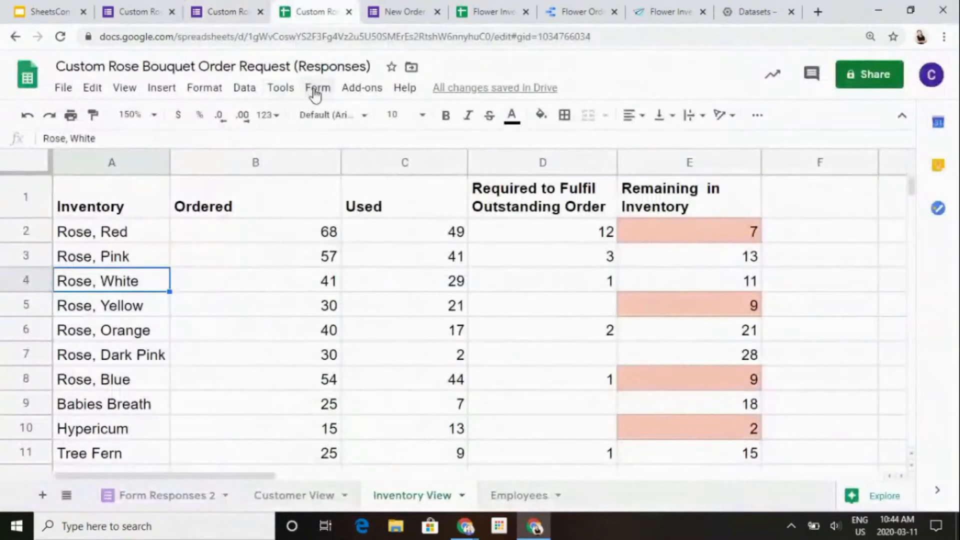
# - Open the responses spreadsheet's script in the Apps Script editor and show the onFormSubmit function in Main.gs at a larger zoom
pyautogui.click(289, 89)
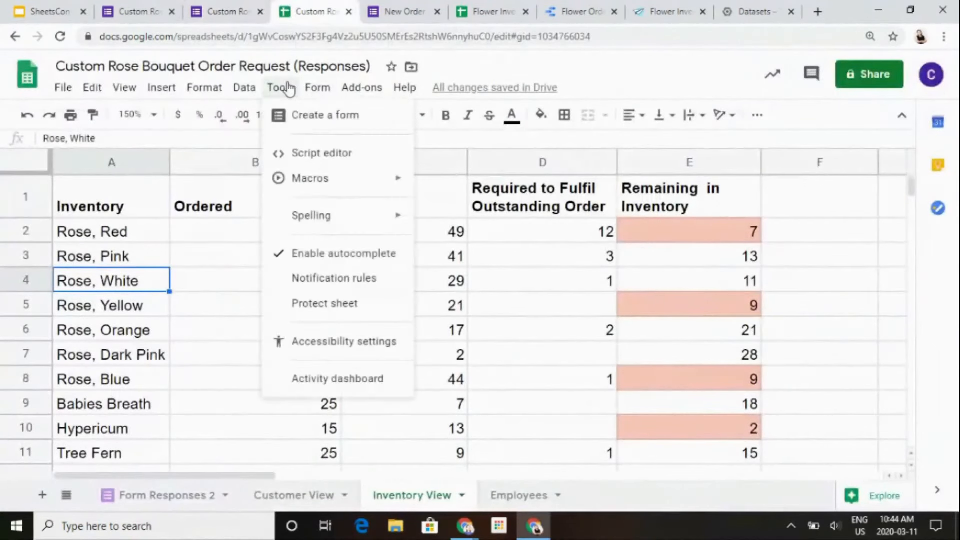
pyautogui.click(331, 150)
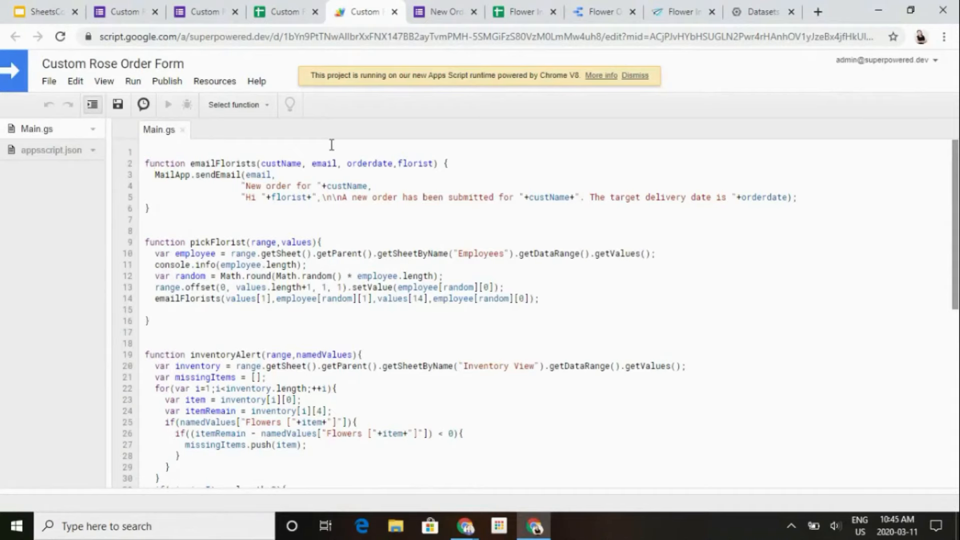
pyautogui.press('Down')
pyautogui.press('Down')
pyautogui.press('Down')
pyautogui.press('Down')
pyautogui.press('Down')
pyautogui.press('Down')
pyautogui.press('Down')
pyautogui.press('Down')
pyautogui.press('Down')
pyautogui.press('Down')
pyautogui.press('Down')
pyautogui.press('Down')
pyautogui.press('Down')
pyautogui.press('Down')
pyautogui.press('Down')
pyautogui.press('Down')
pyautogui.press('Down')
pyautogui.press('Down')
pyautogui.press('Down')
pyautogui.press('Down')
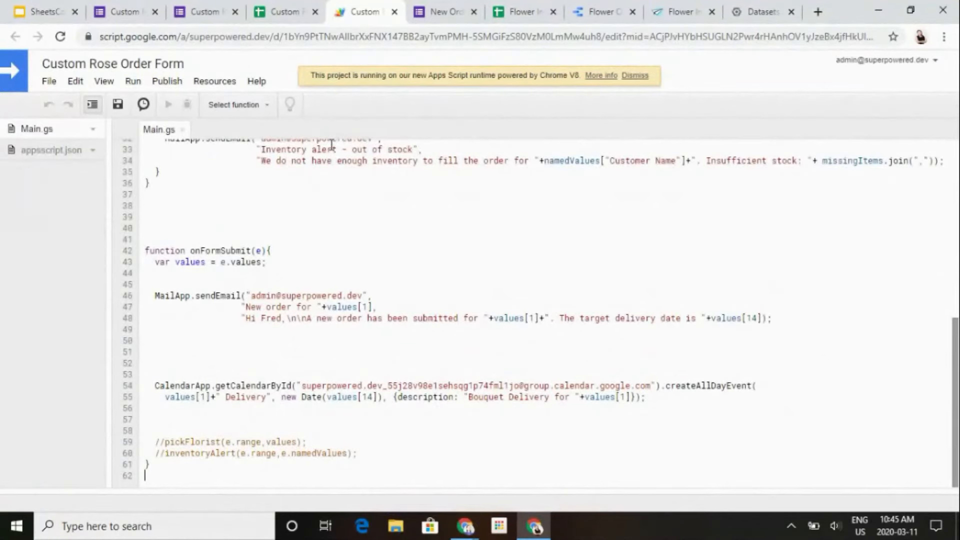
pyautogui.hotkey('ctrl', '+')
pyautogui.hotkey('ctrl', '+')
pyautogui.hotkey('ctrl', '+')
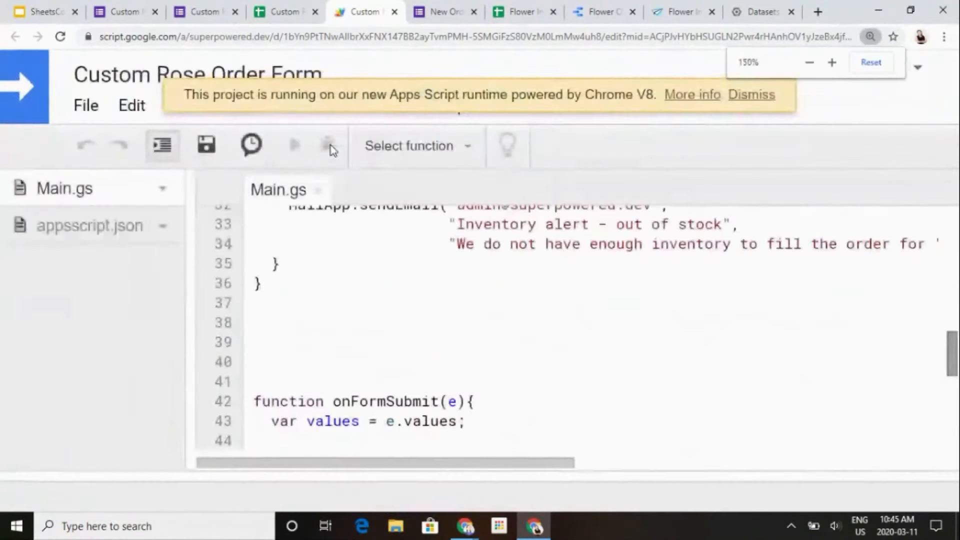
pyautogui.hotkey('ctrl', '-')
pyautogui.hotkey('ctrl', '-')
pyautogui.hotkey('ctrl', '+')
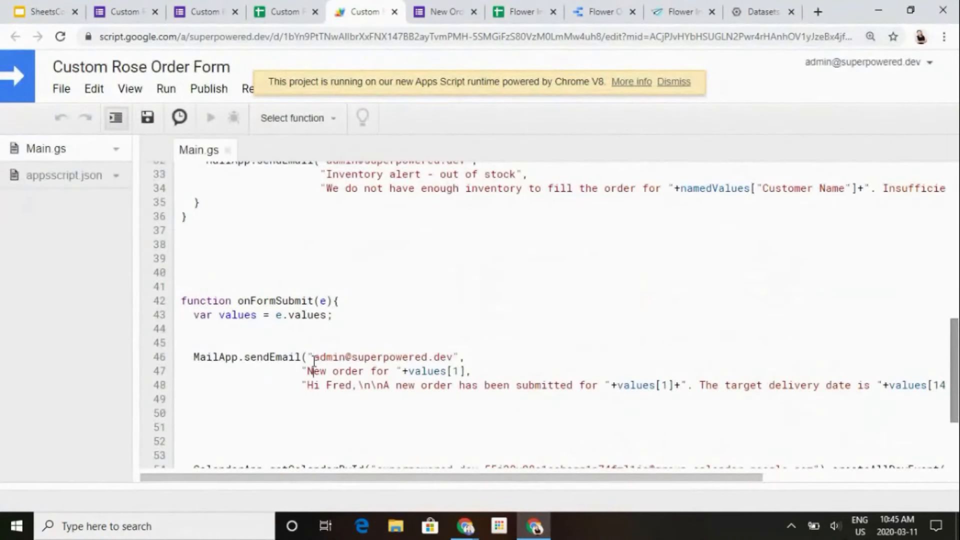
pyautogui.scroll(-1, 314, 360)
pyautogui.click(314, 361)
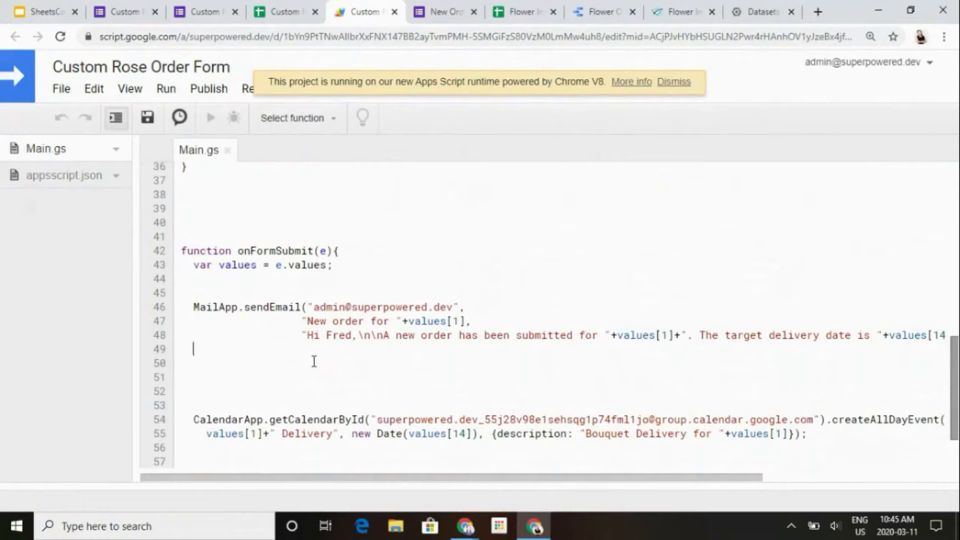
# - Examine the MailApp.sendEmail call in onFormSubmit, covering its recipient, subject and message lines
pyautogui.press('Up')
pyautogui.press('Up')
pyautogui.press('Up')
pyautogui.press('Down')
pyautogui.press('Down')
pyautogui.press('Down')
pyautogui.press('Up')
pyautogui.press('Up')
pyautogui.press('Right')
pyautogui.press('Right')
pyautogui.press('Right')
pyautogui.press('Right')
pyautogui.press('Right')
pyautogui.press('Right')
pyautogui.press('Right')
pyautogui.press('Right')
pyautogui.press('Right')
pyautogui.press('Right')
pyautogui.press('Right')
pyautogui.press('Right')
pyautogui.press('Up')
pyautogui.press('Left')
pyautogui.press('Left')
pyautogui.press('Left')
pyautogui.press('Left')
pyautogui.press('Left')
pyautogui.press('Left')
pyautogui.press('Left')
pyautogui.press('Left')
pyautogui.press('Left')
pyautogui.press('Left')
pyautogui.press('Left')
pyautogui.press('Left')
pyautogui.press('Left')
pyautogui.press('Left')
pyautogui.press('Left')
pyautogui.press('Left')
pyautogui.press('Right')
pyautogui.press('Right')
pyautogui.press('Right')
pyautogui.press('Right')
pyautogui.press('Right')
pyautogui.press('Right')
pyautogui.press('Right')
pyautogui.press('Right')
pyautogui.press('Down')
pyautogui.press('Down')
pyautogui.press('Right')
pyautogui.press('Right')
pyautogui.press('Right')
pyautogui.press('Right')
pyautogui.press('Right')
pyautogui.press('Right')
pyautogui.press('Right')
pyautogui.press('Right')
pyautogui.press('Right')
pyautogui.press('Right')
pyautogui.press('Right')
pyautogui.press('Right')
pyautogui.press('Right')
pyautogui.press('Right')
pyautogui.press('Right')
pyautogui.press('Right')
pyautogui.press('Right')
pyautogui.press('Right')
pyautogui.press('Right')
pyautogui.press('Right')
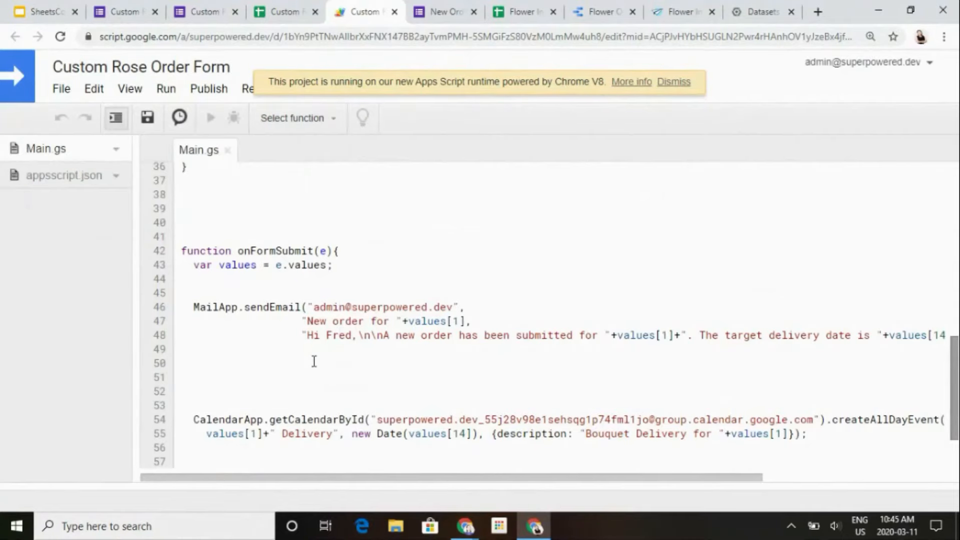
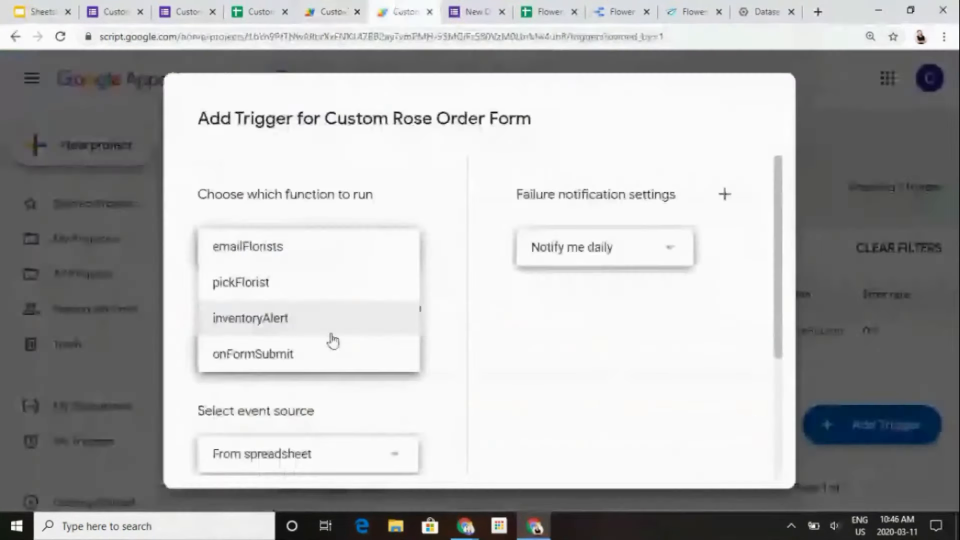
# - Add a trigger running onFormSubmit from the spreadsheet on form submit, with immediate failure notifications, and save it
pyautogui.click(315, 350)
pyautogui.scroll(-4, 320, 352)
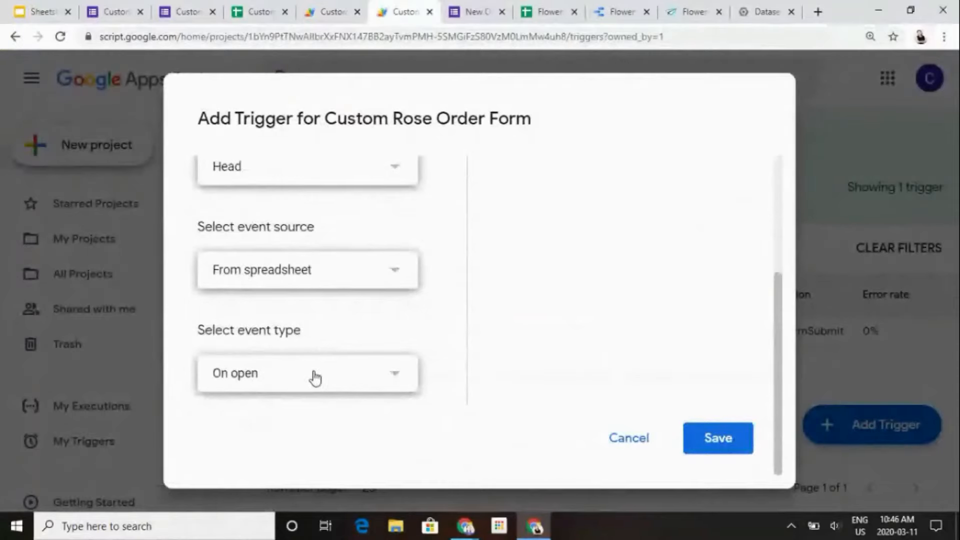
pyautogui.click(315, 379)
pyautogui.click(296, 472)
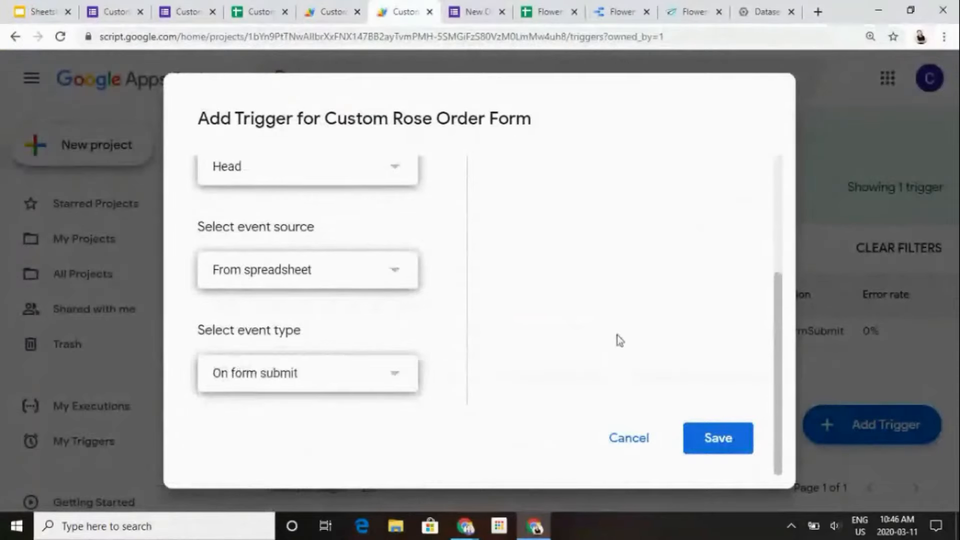
pyautogui.scroll(4, 617, 335)
pyautogui.click(602, 250)
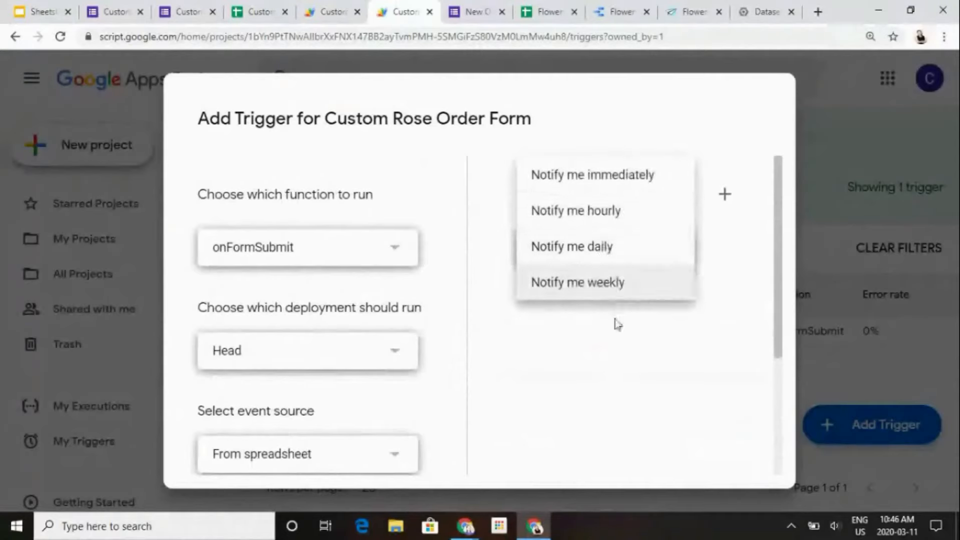
pyautogui.click(651, 186)
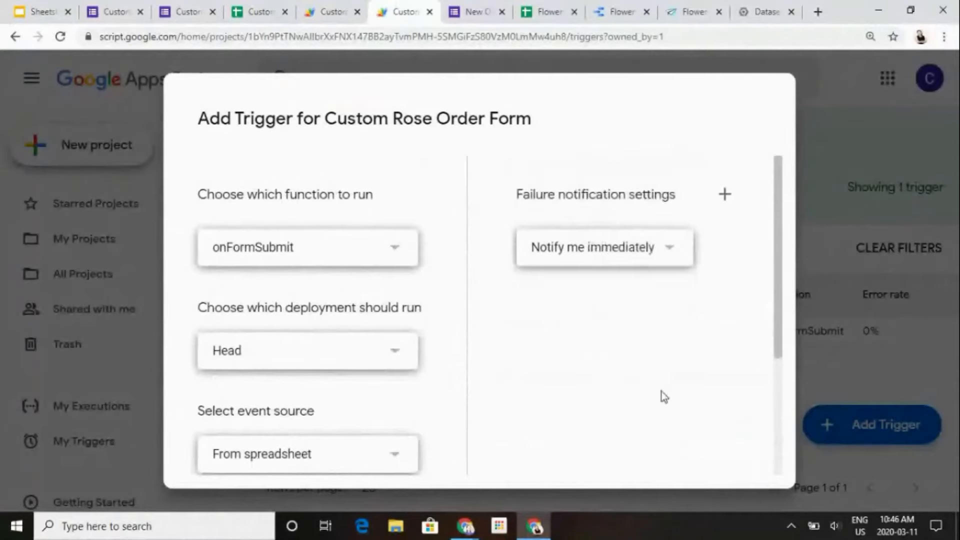
pyautogui.scroll(-5, 661, 391)
pyautogui.click(719, 438)
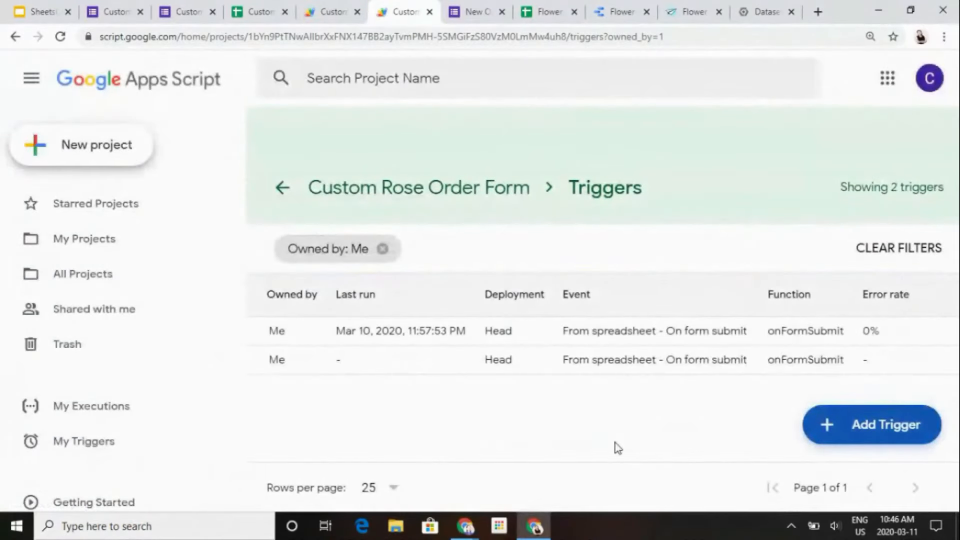
pyautogui.moveTo(919, 358)
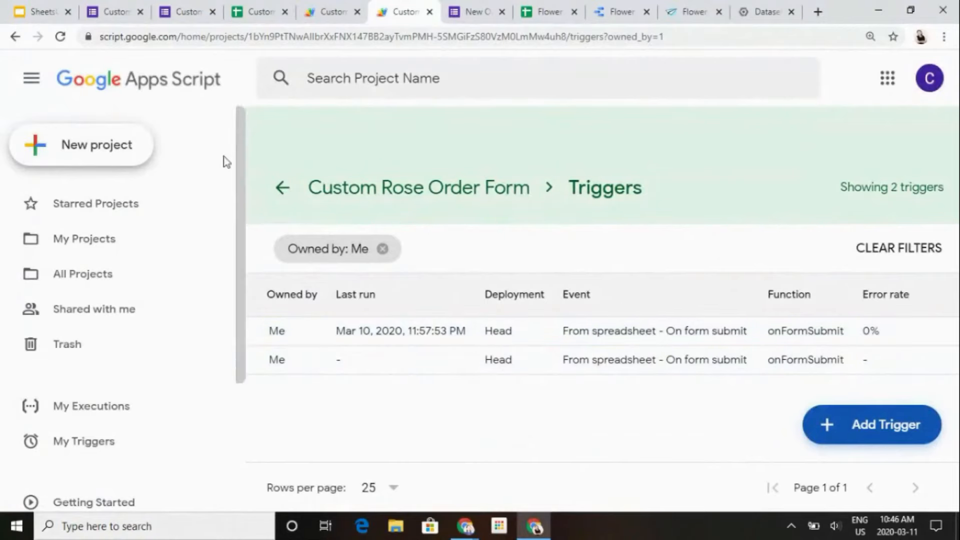
# - Enter the customer's full name in the Custom Rose Bouquet Order Request form
pyautogui.click(186, 9)
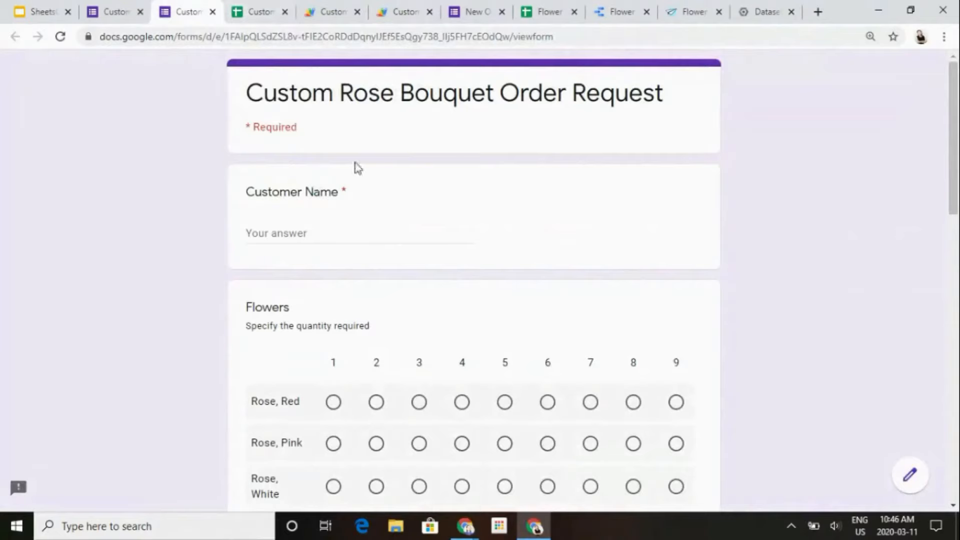
pyautogui.click(277, 233)
pyautogui.write('John Doe')
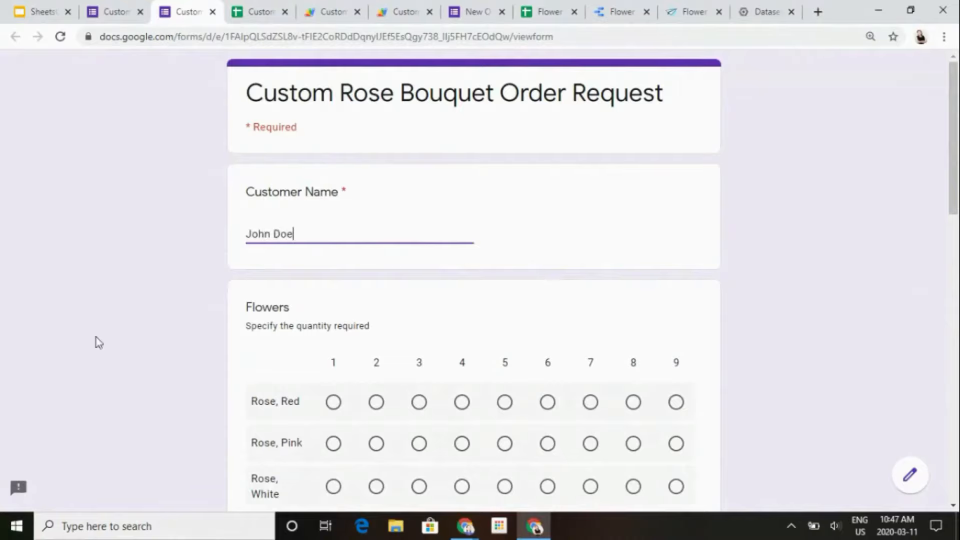
# - Complete the order with a flower quantity of 1, the Cyclinder vase and March 12, 2020 as the required date, and submit it
pyautogui.scroll(-5, 88, 339)
pyautogui.click(333, 176)
pyautogui.scroll(-7, 356, 320)
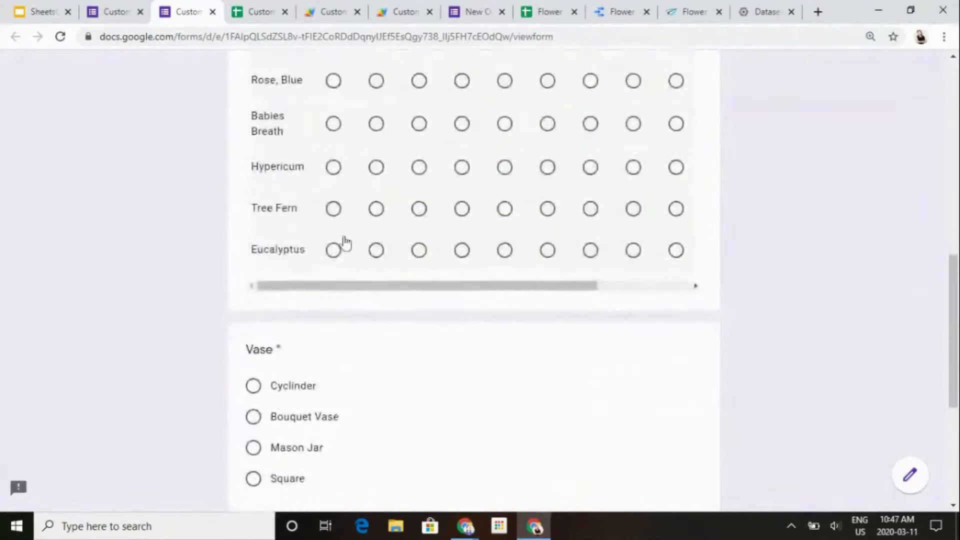
pyautogui.click(306, 390)
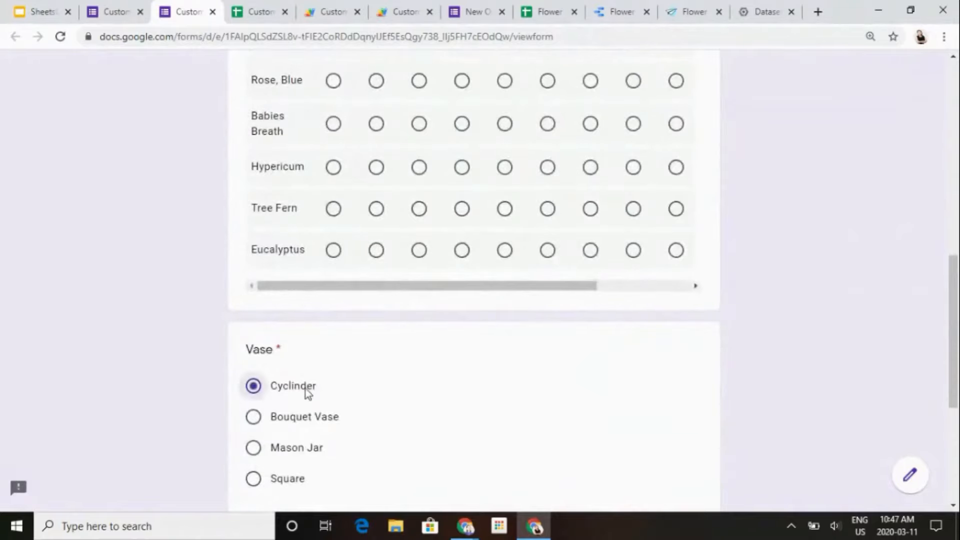
pyautogui.scroll(-5, 407, 452)
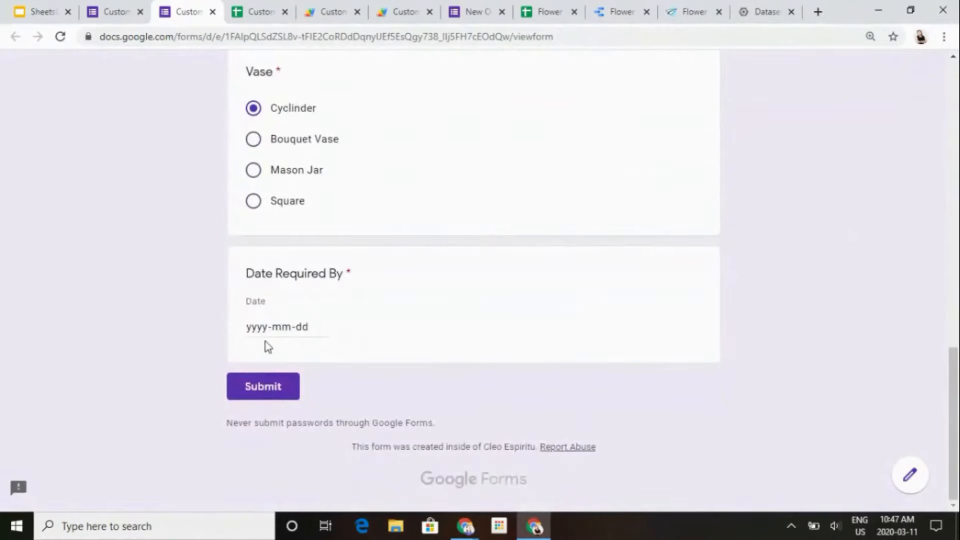
pyautogui.click(322, 326)
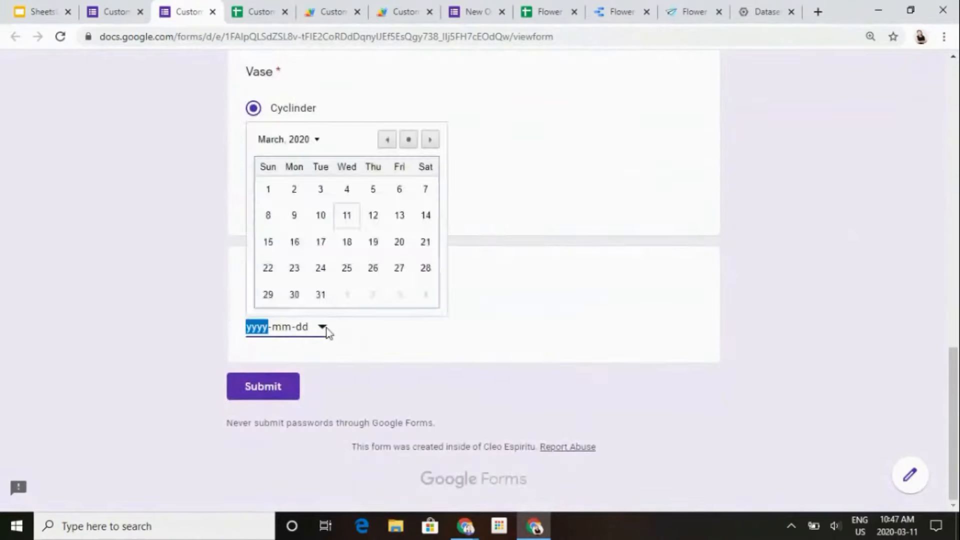
pyautogui.click(382, 215)
pyautogui.click(275, 380)
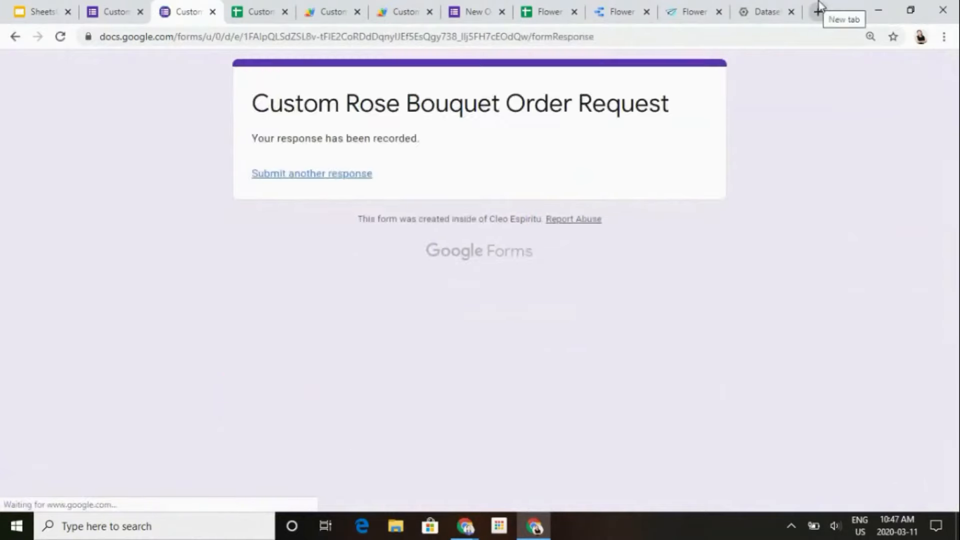
# - Open Gmail in a new browser tab and read the newest order notification email
pyautogui.click(819, 4)
pyautogui.write('g')
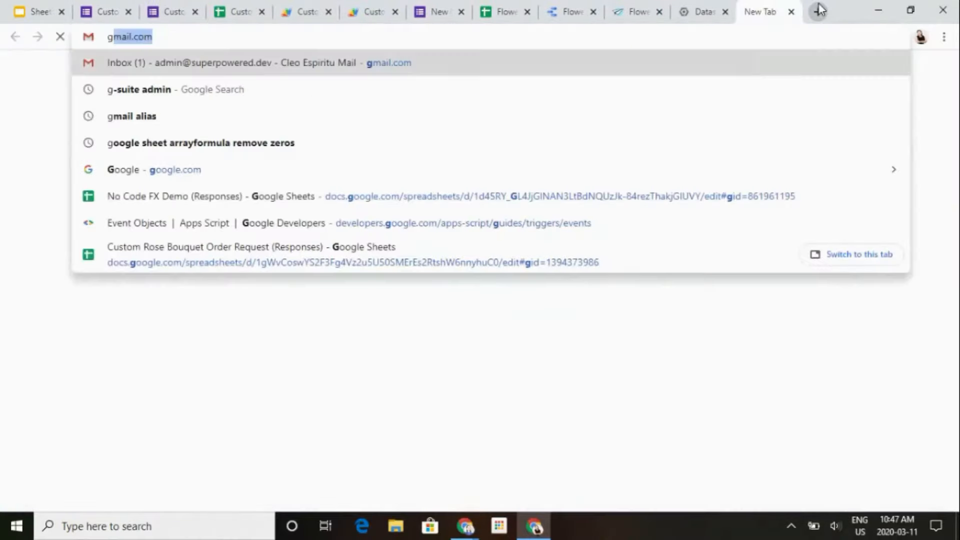
pyautogui.press('Return')
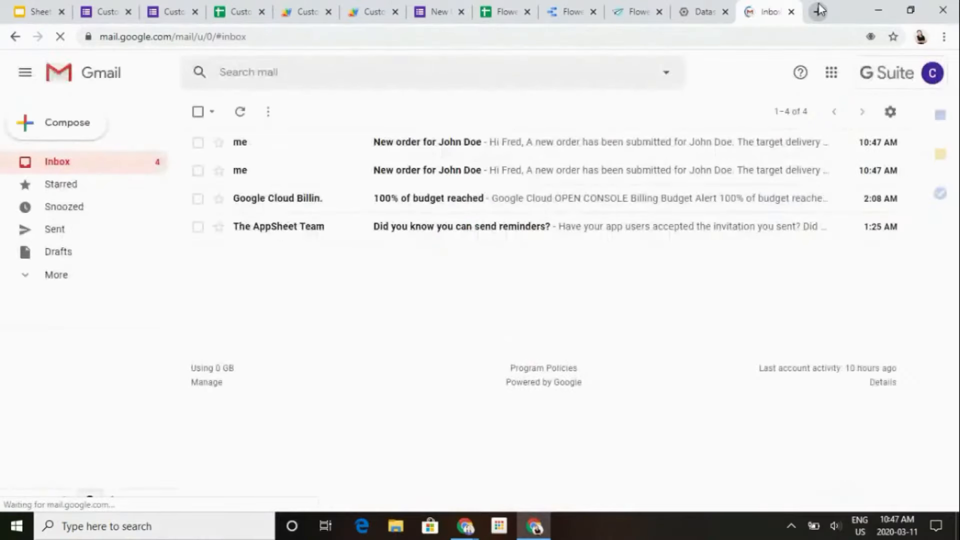
pyautogui.click(489, 146)
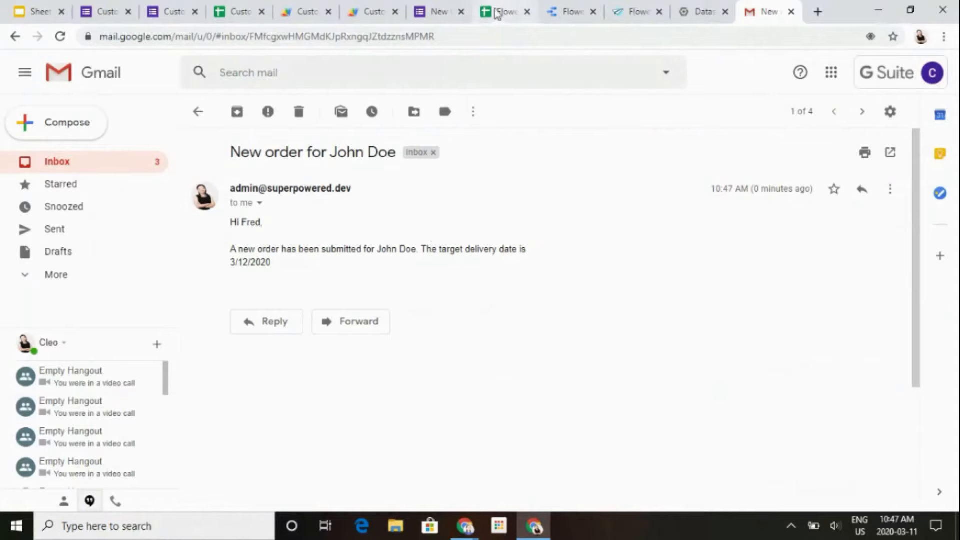
# - Go back to Main.gs and examine the CalendarApp.getCalendarById call in onFormSubmit
pyautogui.click(353, 9)
pyautogui.click(328, 5)
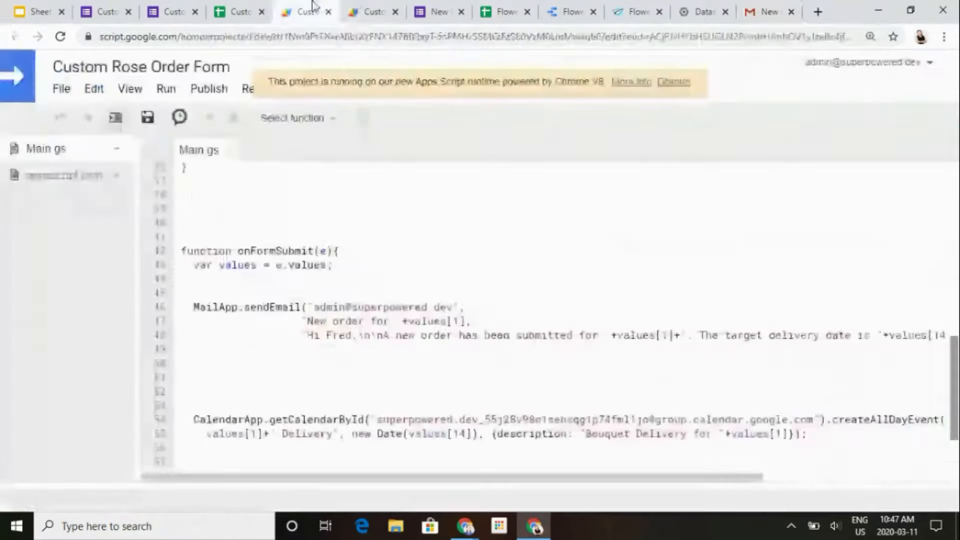
pyautogui.press('Return')
pyautogui.click(331, 425)
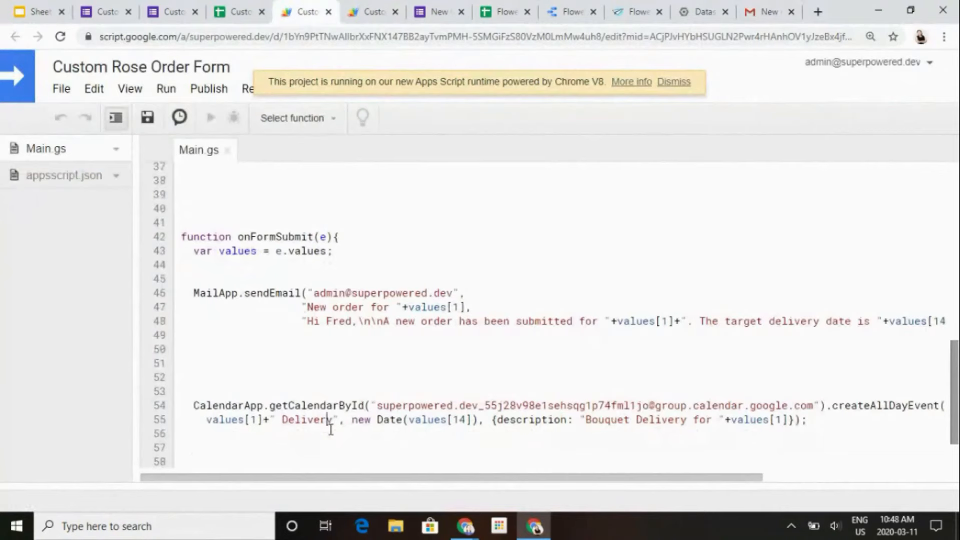
pyautogui.press('Up')
pyautogui.press('Down')
# - Open Google Calendar in a new browser tab to view the delivery events for March 2020
pyautogui.click(819, 12)
pyautogui.write('cal')
pyautogui.press('Return')
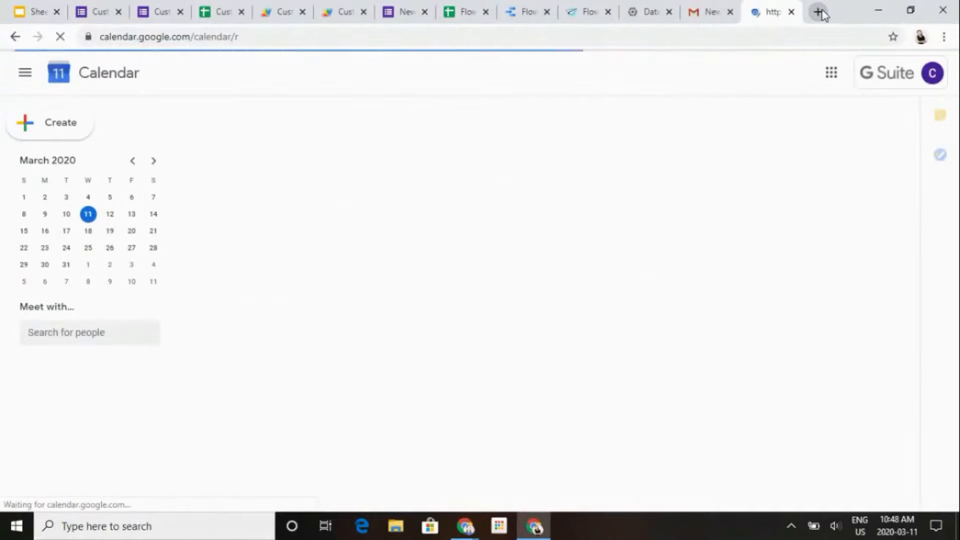
# - Examine the calendar ID in the script's getCalendarById call and locate the Bouquet Delivery calendar in Google Calendar
pyautogui.click(283, 6)
pyautogui.click(411, 406)
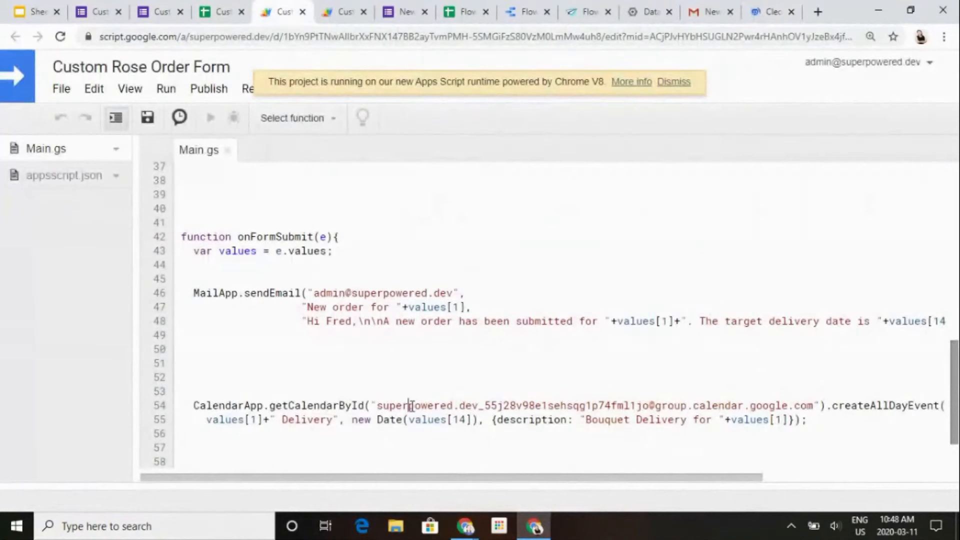
pyautogui.press('Right')
pyautogui.press('Right')
pyautogui.press('Right')
pyautogui.press('Right')
pyautogui.press('Right')
pyautogui.press('Right')
pyautogui.press('Right')
pyautogui.press('Right')
pyautogui.press('Right')
pyautogui.press('Right')
pyautogui.press('Right')
pyautogui.press('Right')
pyautogui.press('Right')
pyautogui.press('Right')
pyautogui.press('Right')
pyautogui.press('Right')
pyautogui.press('Right')
pyautogui.press('Right')
pyautogui.press('Right')
pyautogui.press('Right')
pyautogui.press('Right')
pyautogui.press('Right')
pyautogui.press('Right')
pyautogui.press('Right')
pyautogui.press('Right')
pyautogui.press('Right')
pyautogui.press('Right')
pyautogui.press('Right')
pyautogui.press('Right')
pyautogui.press('Right')
pyautogui.press('Right')
pyautogui.press('Right')
pyautogui.press('Right')
pyautogui.press('Right')
pyautogui.press('Right')
pyautogui.press('Right')
pyautogui.press('Right')
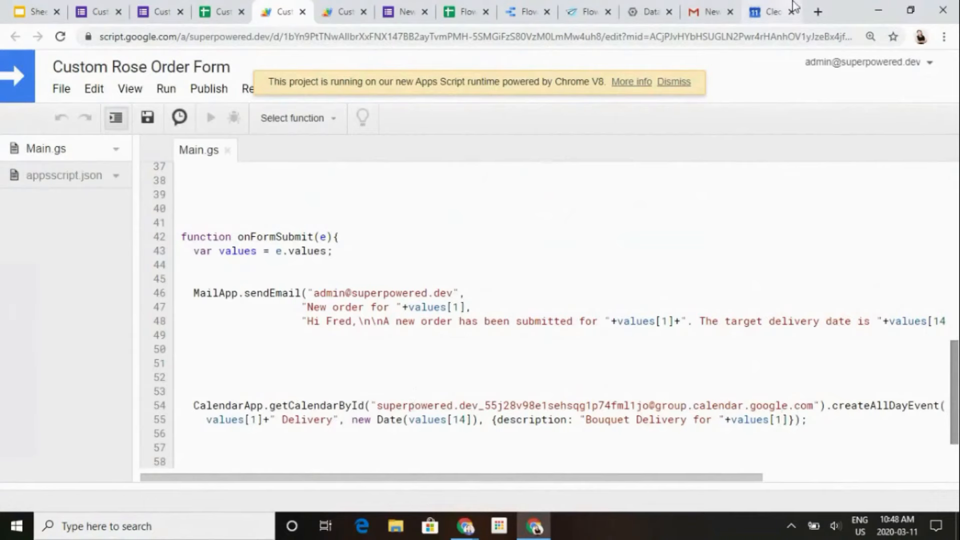
pyautogui.click(775, 11)
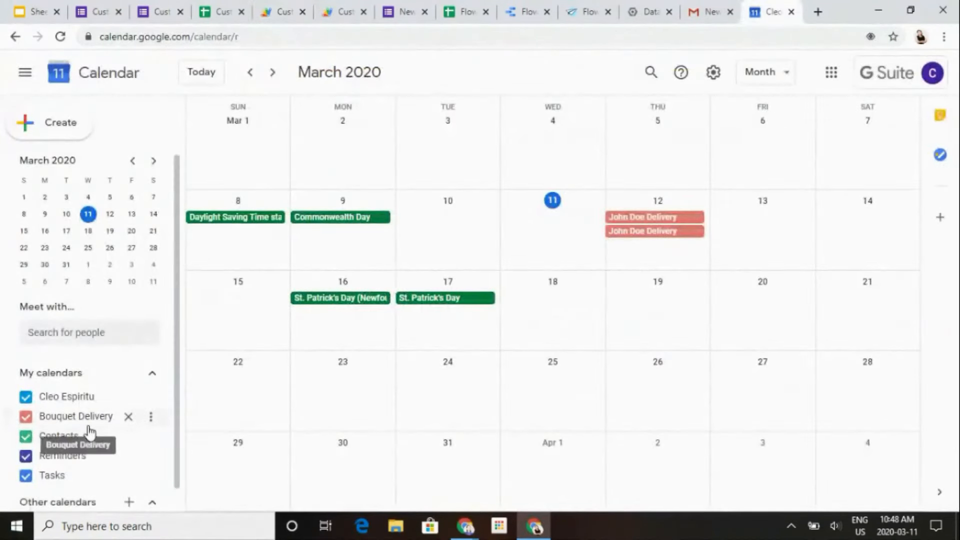
# - Revisit the project's triggers list, the onFormSubmit code and the delivery events on March 12 in Google Calendar
pyautogui.click(335, 1)
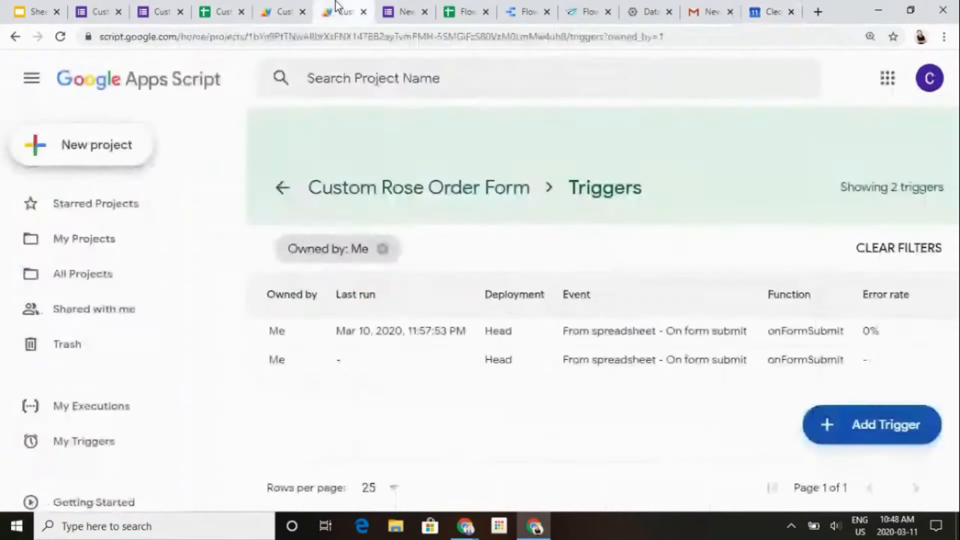
pyautogui.click(283, 11)
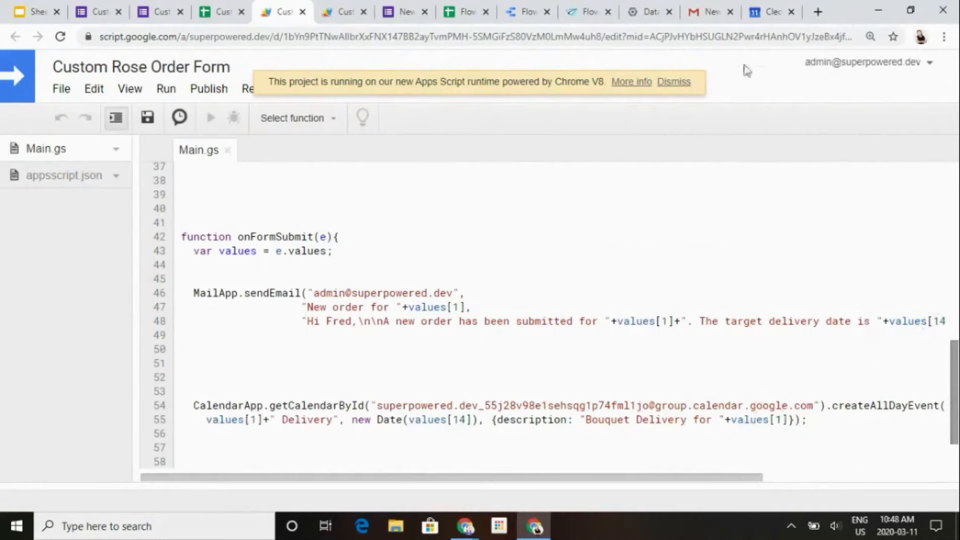
pyautogui.click(764, 6)
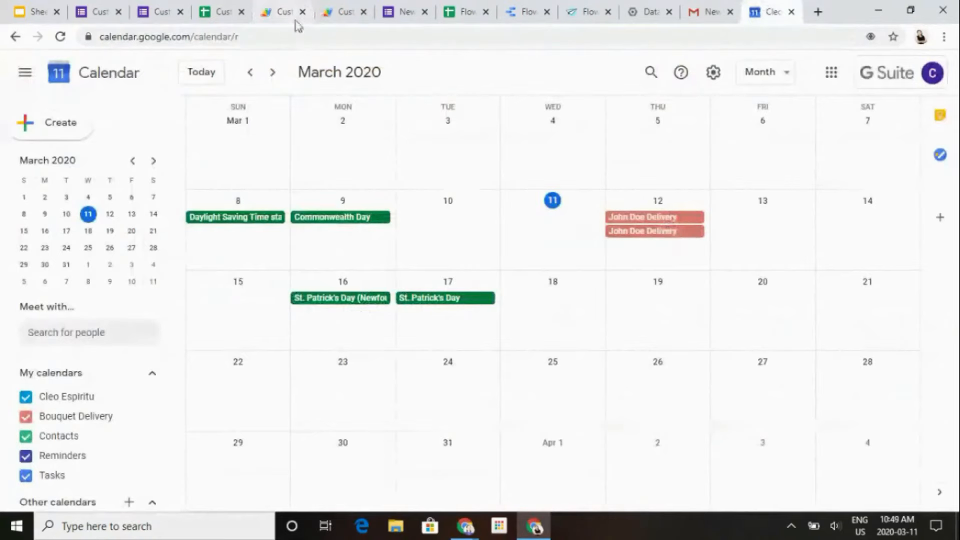
# - Permanently delete the older onFormSubmit trigger, last run on Mar 10, 2020, from the Custom Rose Order Form project
pyautogui.click(338, 6)
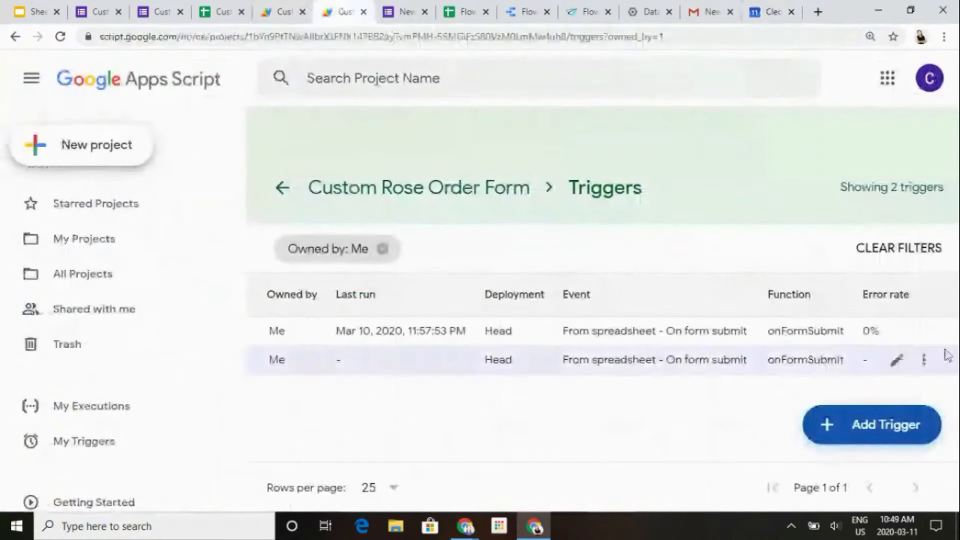
pyautogui.click(927, 330)
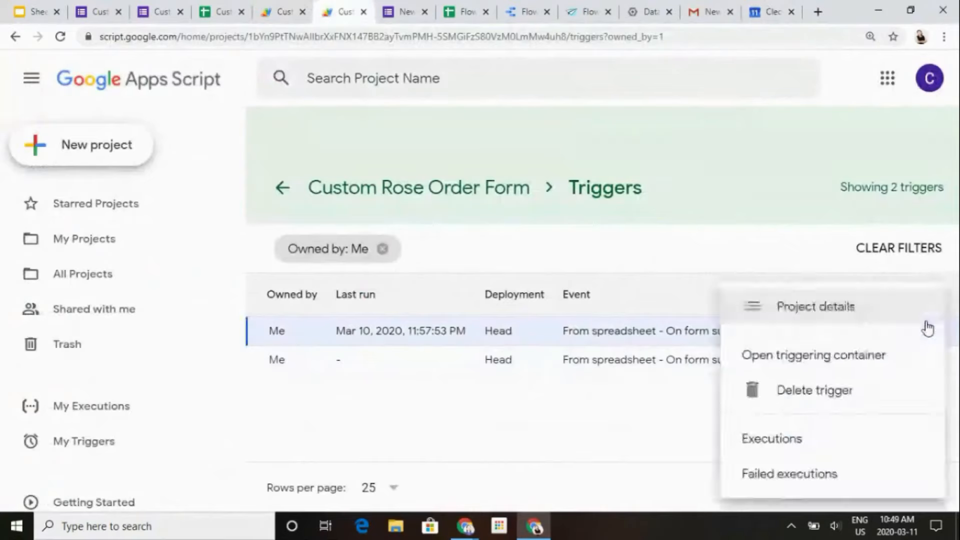
pyautogui.click(864, 389)
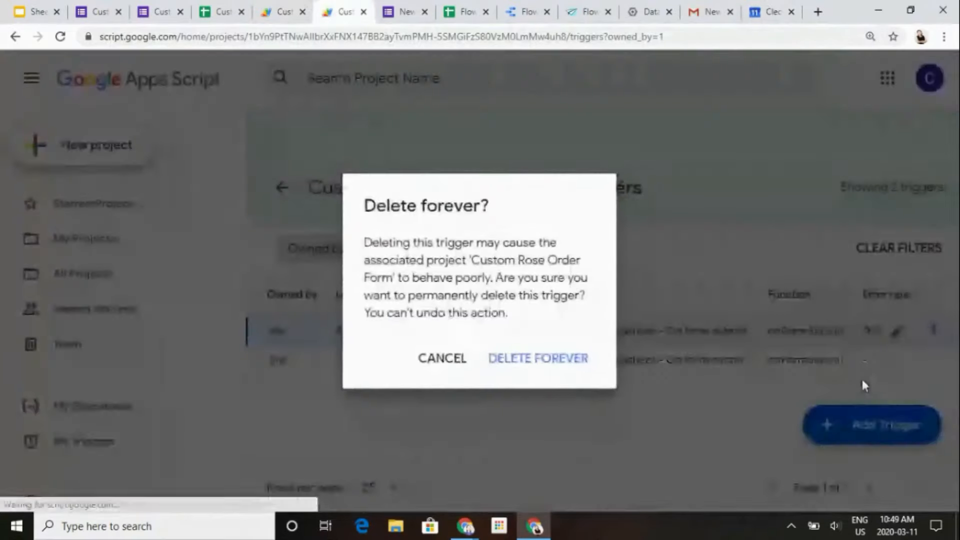
pyautogui.click(518, 358)
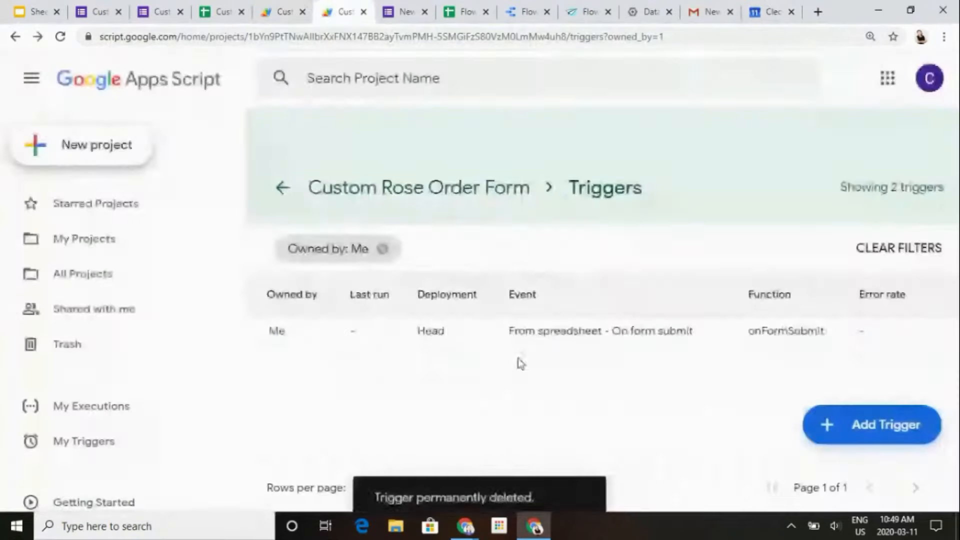
# - Check Google Calendar again, and examine the commented-out pickFlorist and inventoryAlert calls at the end of onFormSubmit in Main.gs
pyautogui.click(774, 7)
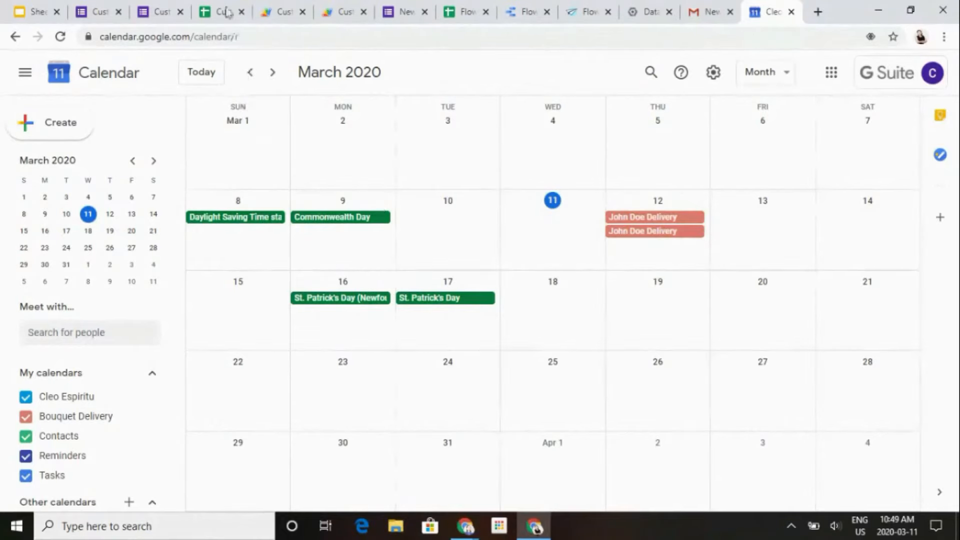
pyautogui.click(273, 10)
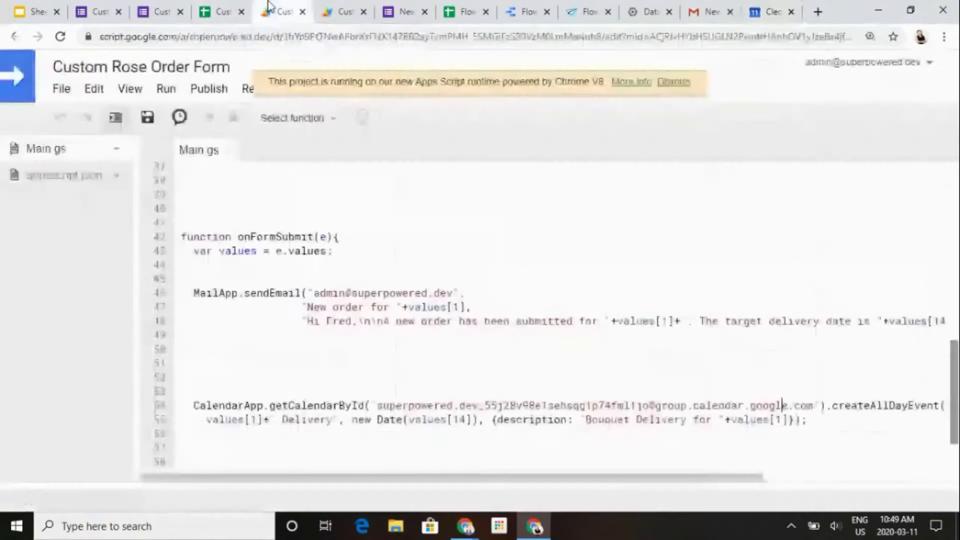
pyautogui.scroll(-3, 463, 350)
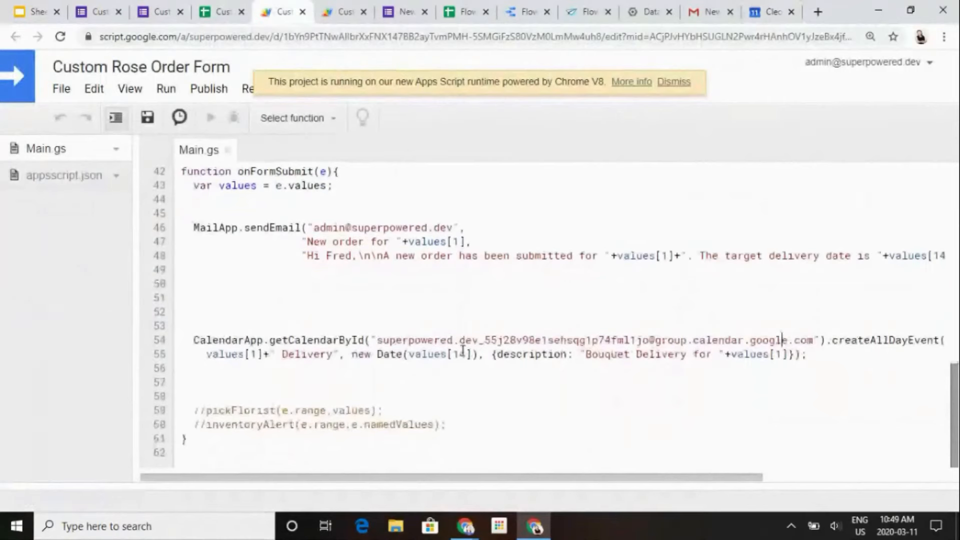
pyautogui.scroll(3, 463, 351)
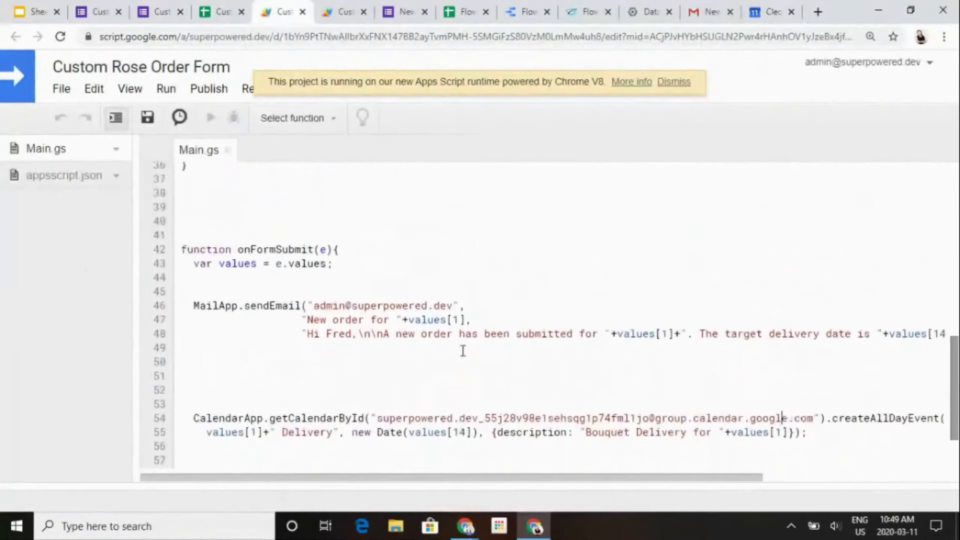
pyautogui.scroll(-3, 463, 351)
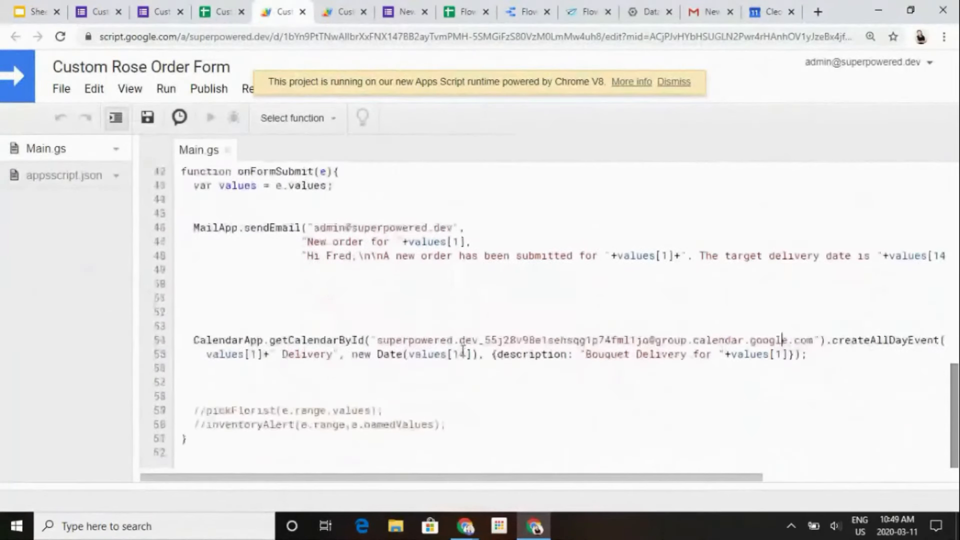
# - Uncomment the pickFlorist call at the end of onFormSubmit in Main.gs
pyautogui.click(207, 411)
pyautogui.press('BackSpace')
pyautogui.press('BackSpace')
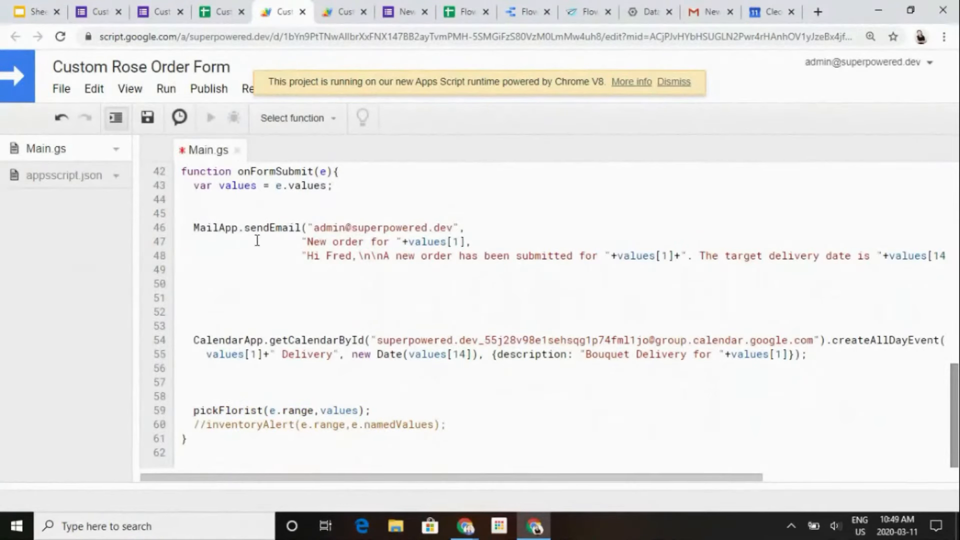
# - Examine the Status and Florist columns of the newest order, row 27, in the Form Responses 2 sheet
pyautogui.click(165, 11)
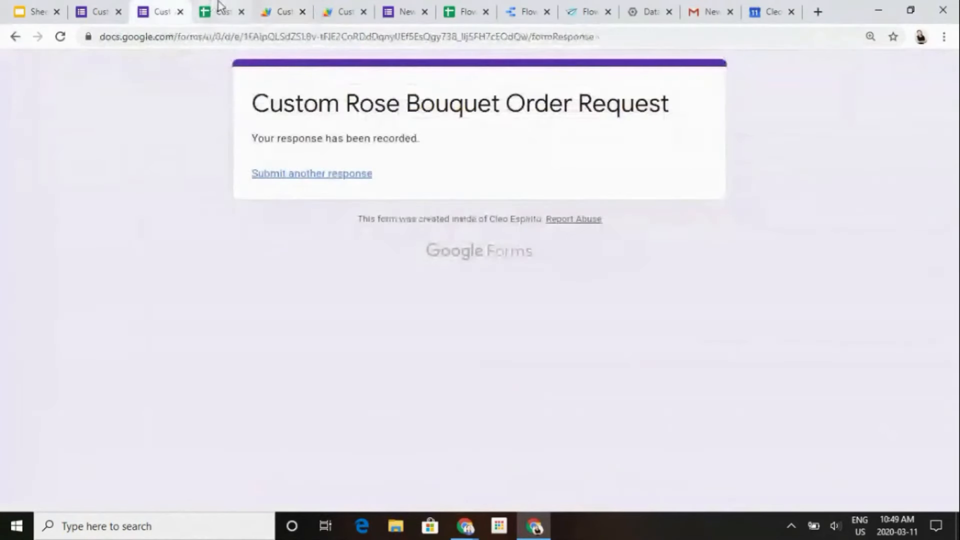
pyautogui.click(219, 7)
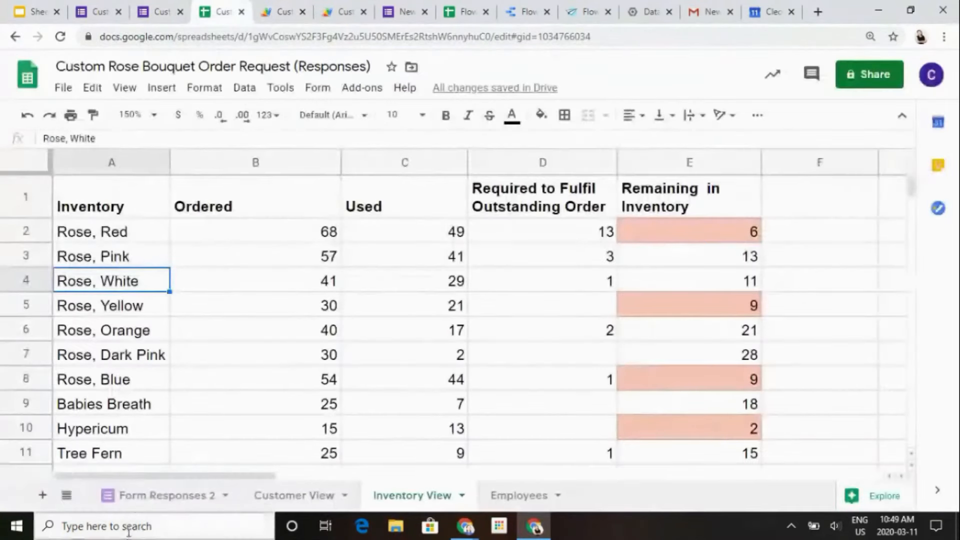
pyautogui.click(155, 495)
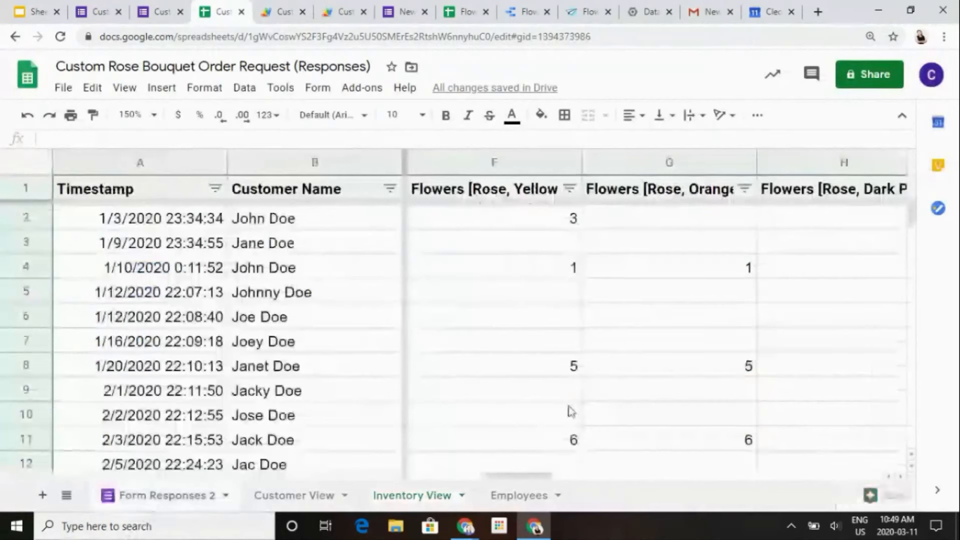
pyautogui.scroll(-4, 571, 411)
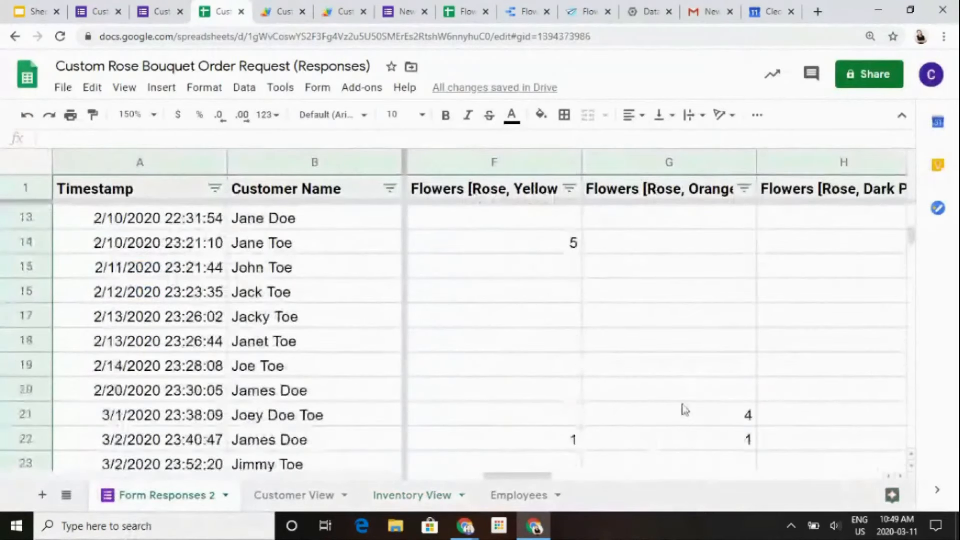
pyautogui.scroll(-4, 681, 407)
pyautogui.click(677, 242)
pyautogui.press('Right')
pyautogui.press('Right')
pyautogui.press('Right')
pyautogui.press('Right')
pyautogui.press('Right')
pyautogui.press('Right')
pyautogui.press('Right')
pyautogui.press('Right')
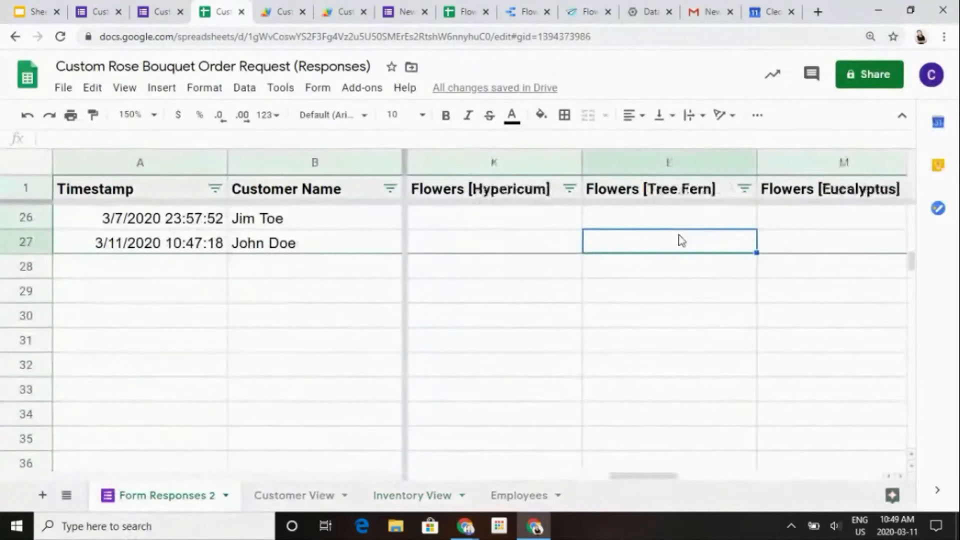
pyautogui.press('Right')
pyautogui.press('Right')
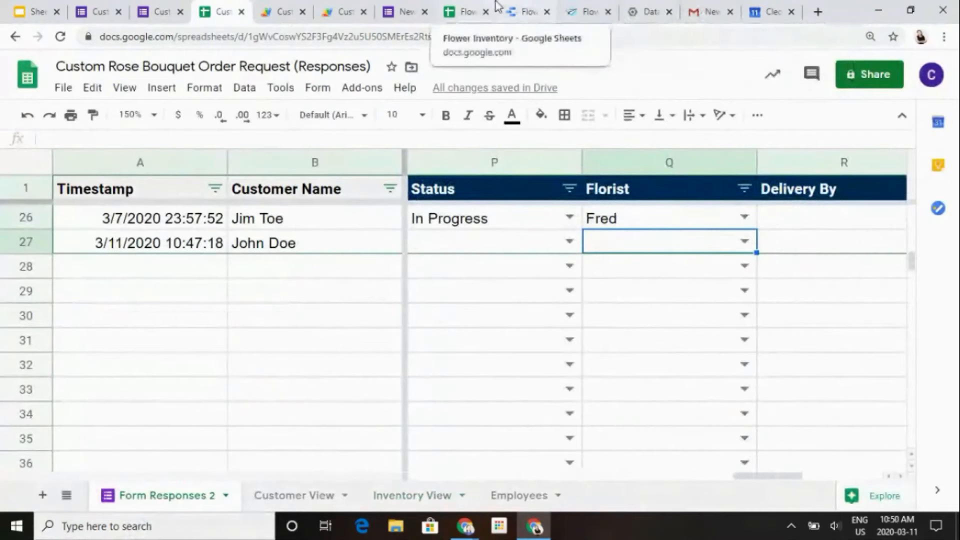
# - Examine the pickFlorist function in Main.gs against the florist list in the Employees sheet and the Florist column in Form Responses 2
pyautogui.click(318, 7)
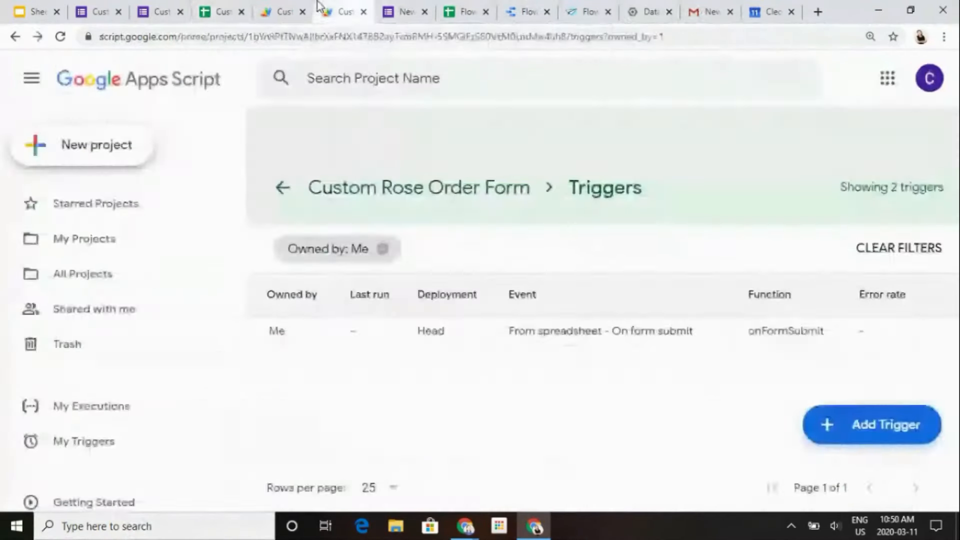
pyautogui.click(285, 10)
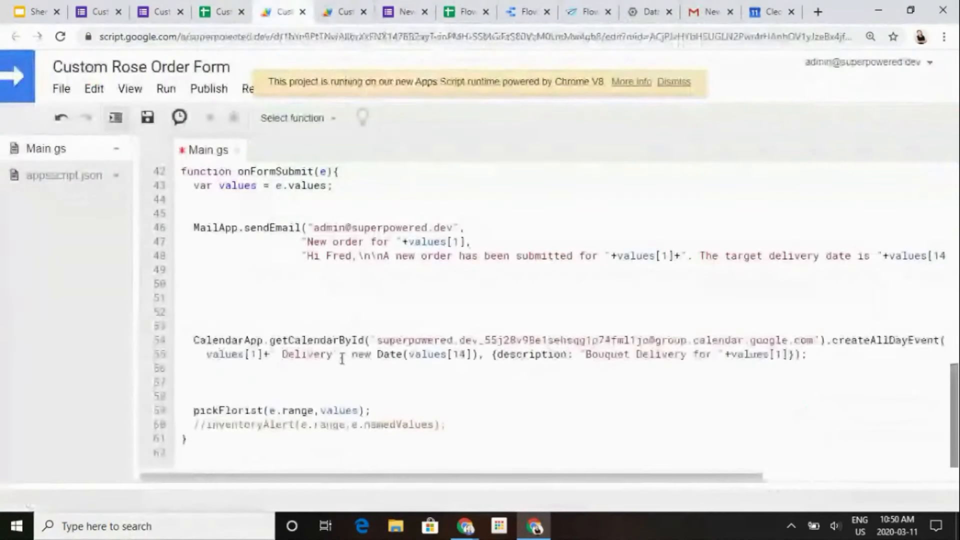
pyautogui.scroll(12, 338, 395)
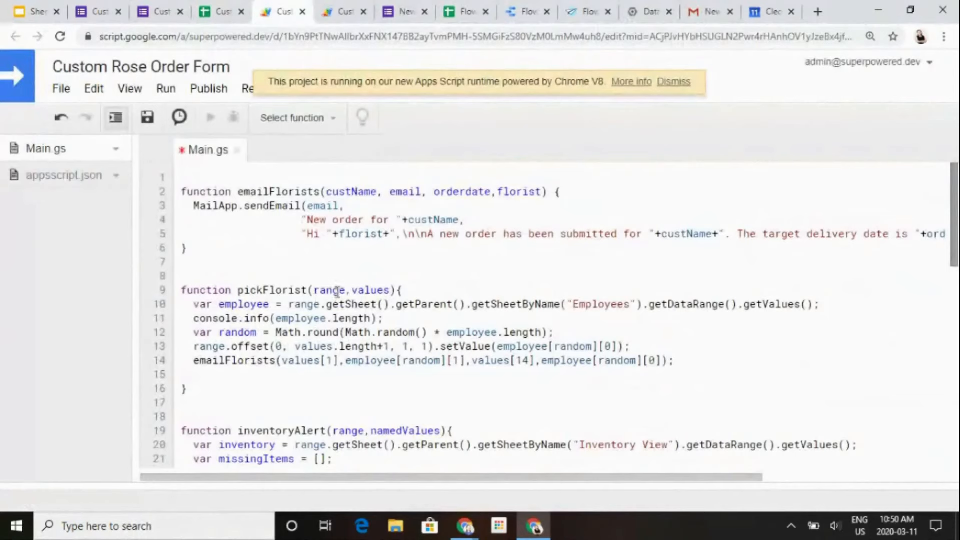
pyautogui.click(277, 312)
pyautogui.press('Up')
pyautogui.click(229, 7)
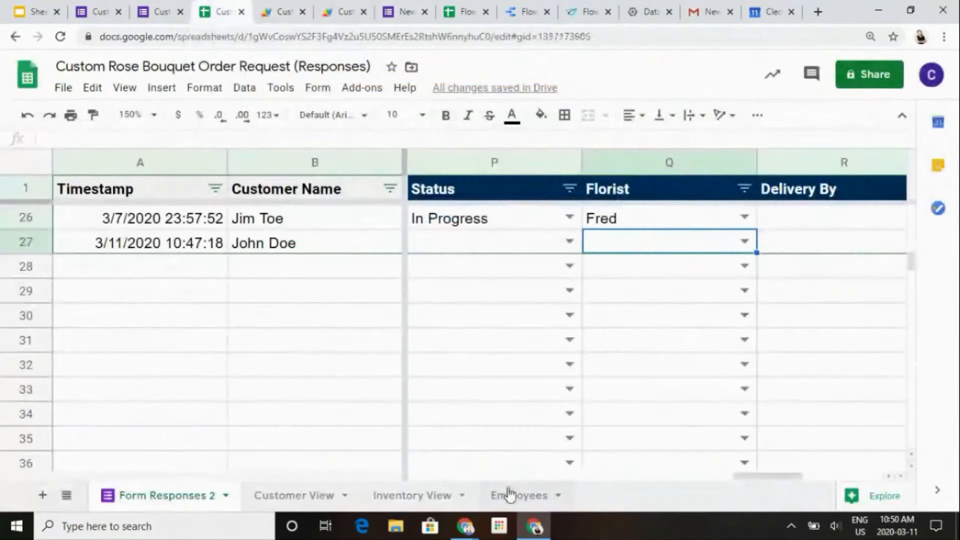
pyautogui.click(508, 493)
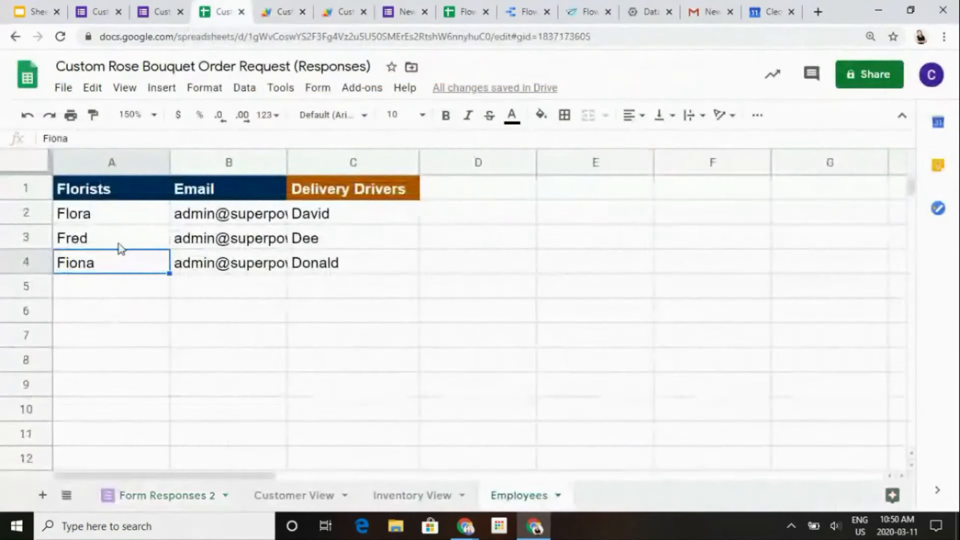
pyautogui.click(330, 8)
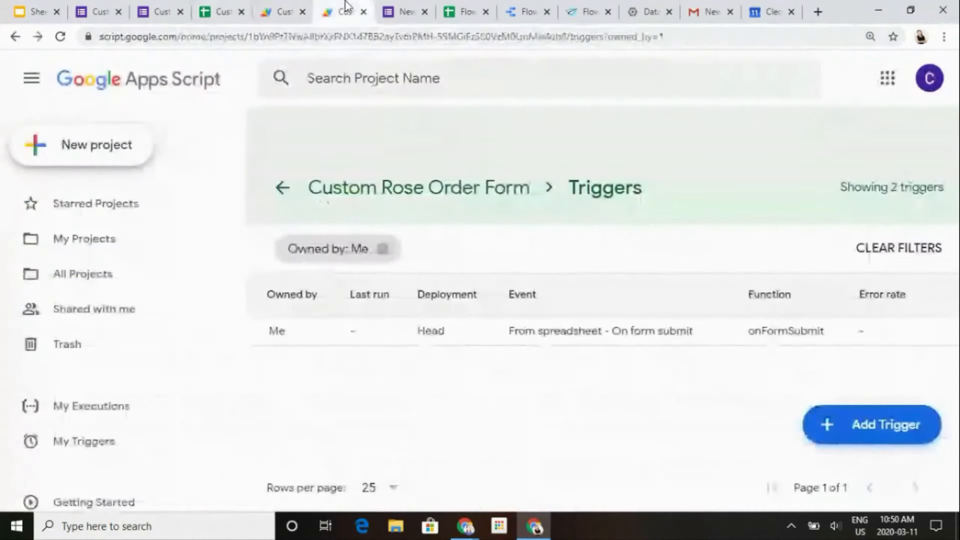
pyautogui.click(287, 7)
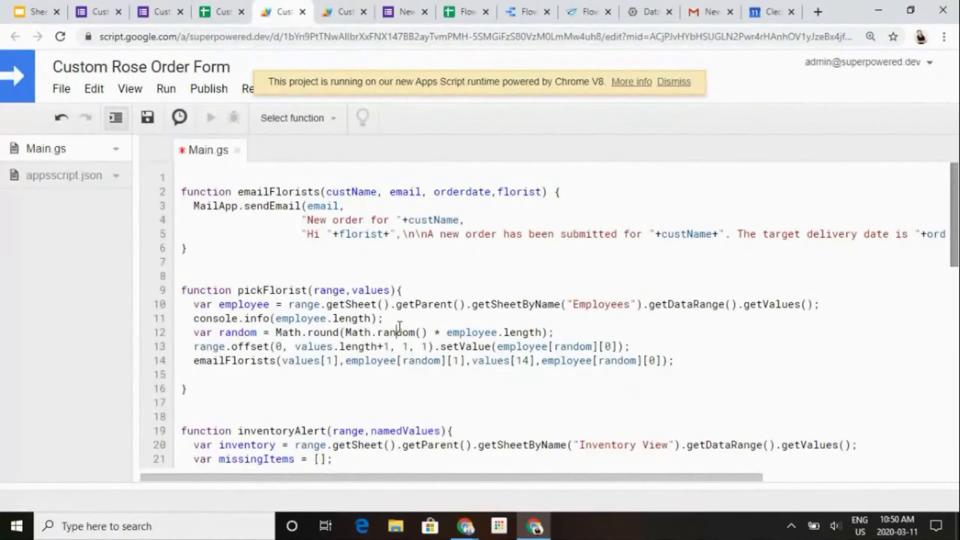
pyautogui.press('Down')
pyautogui.click(204, 14)
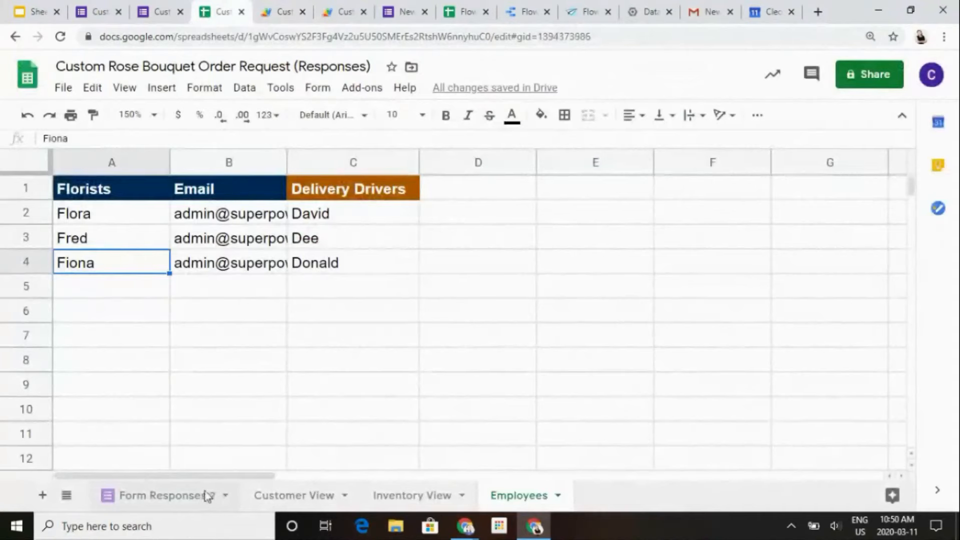
pyautogui.click(208, 496)
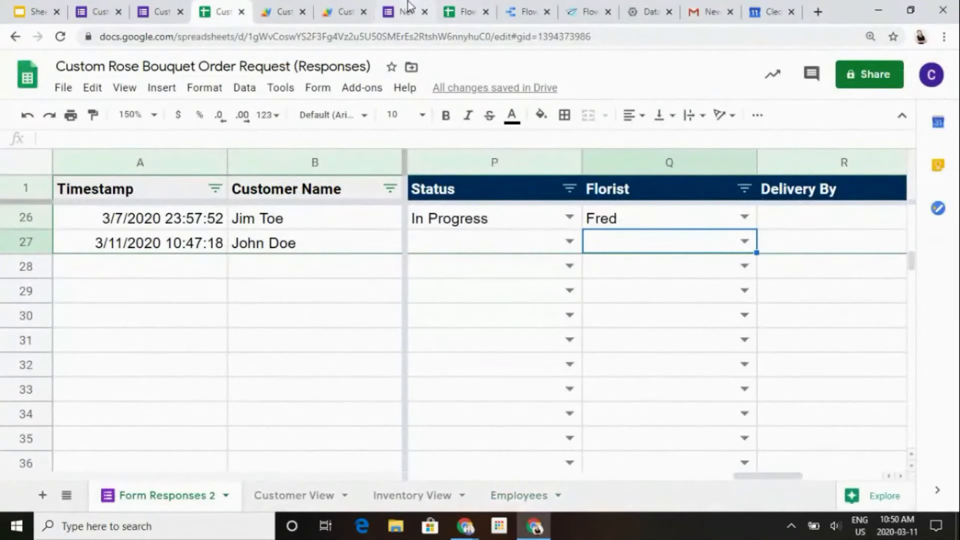
# - Locate the inventoryAlert function in Main.gs and examine how it reads the Inventory View sheet
pyautogui.click(285, 6)
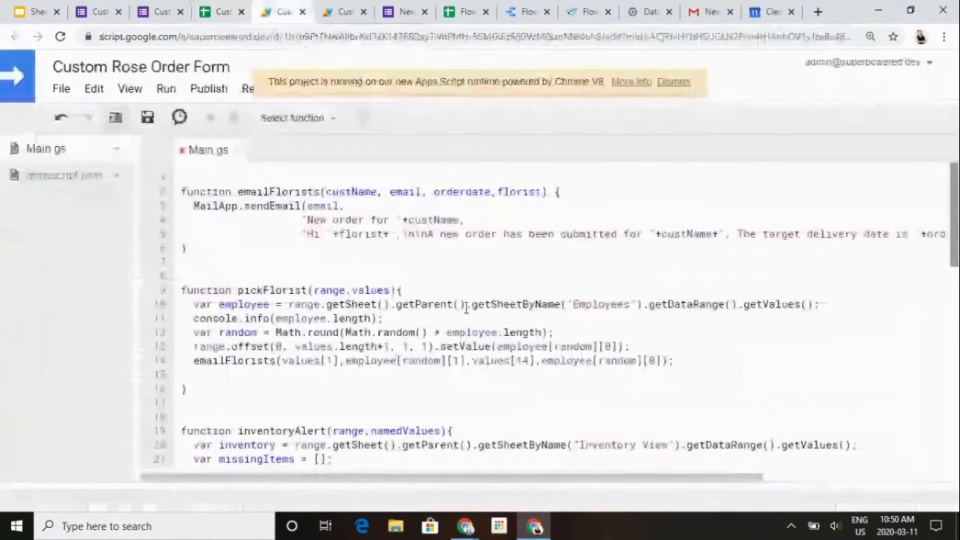
pyautogui.scroll(-6, 433, 363)
pyautogui.scroll(-1, 433, 363)
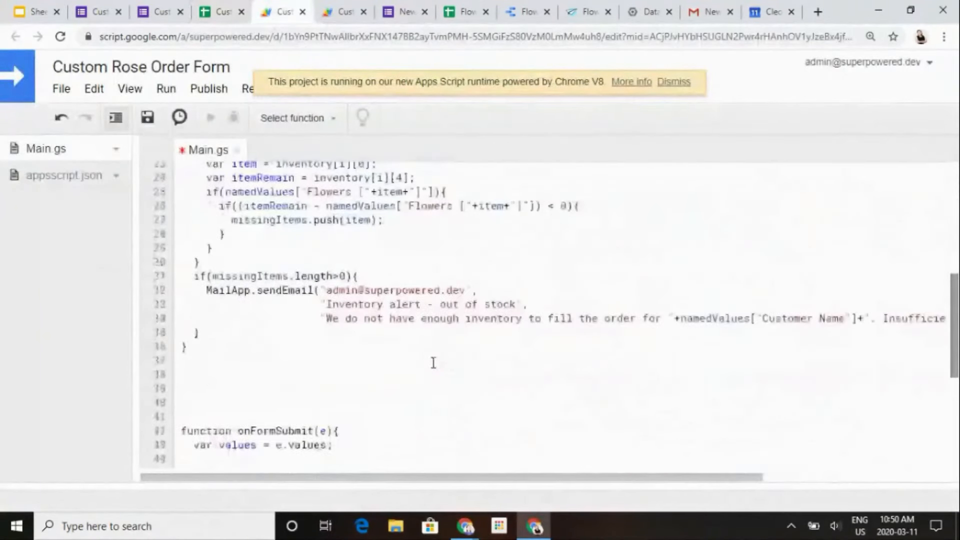
pyautogui.scroll(1, 433, 363)
pyautogui.scroll(-5, 433, 362)
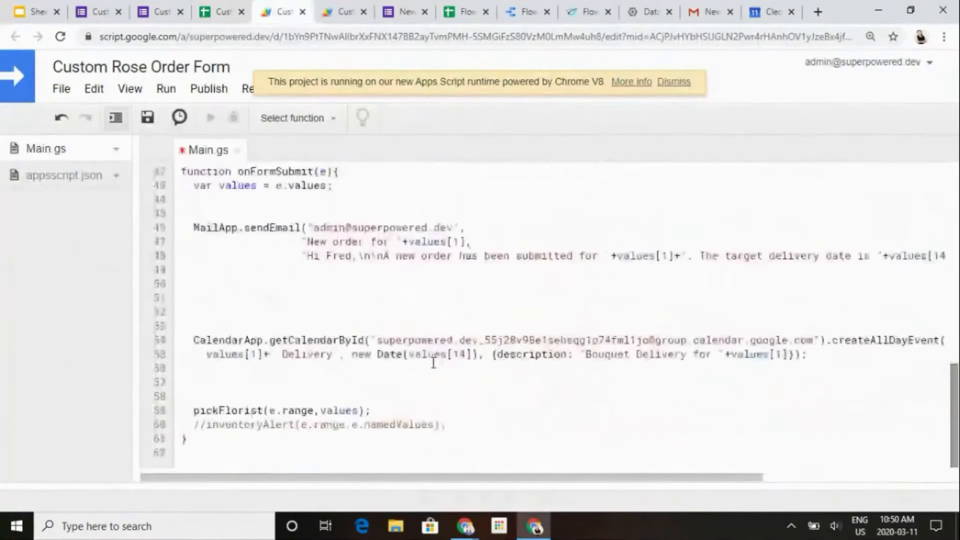
pyautogui.scroll(5, 424, 229)
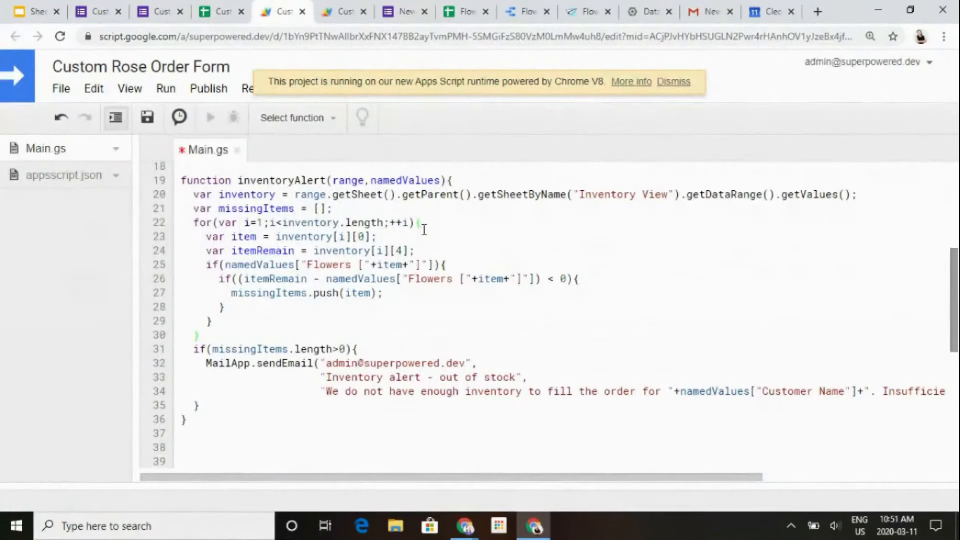
# - Examine the flower items and the Remaining in Inventory column in the Inventory View sheet
pyautogui.click(196, 7)
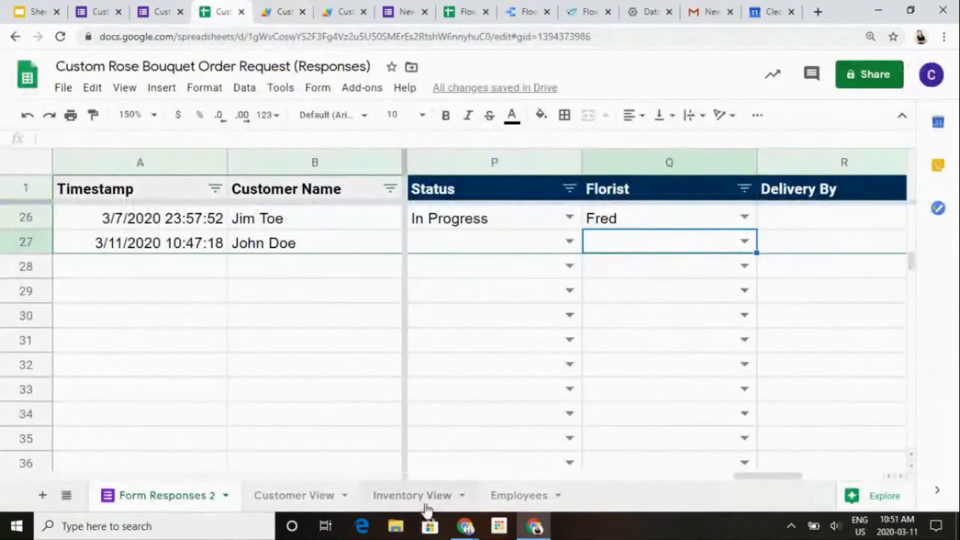
pyautogui.click(426, 504)
pyautogui.press('Right')
pyautogui.press('Right')
pyautogui.press('Right')
pyautogui.press('Right')
pyautogui.press('Right')
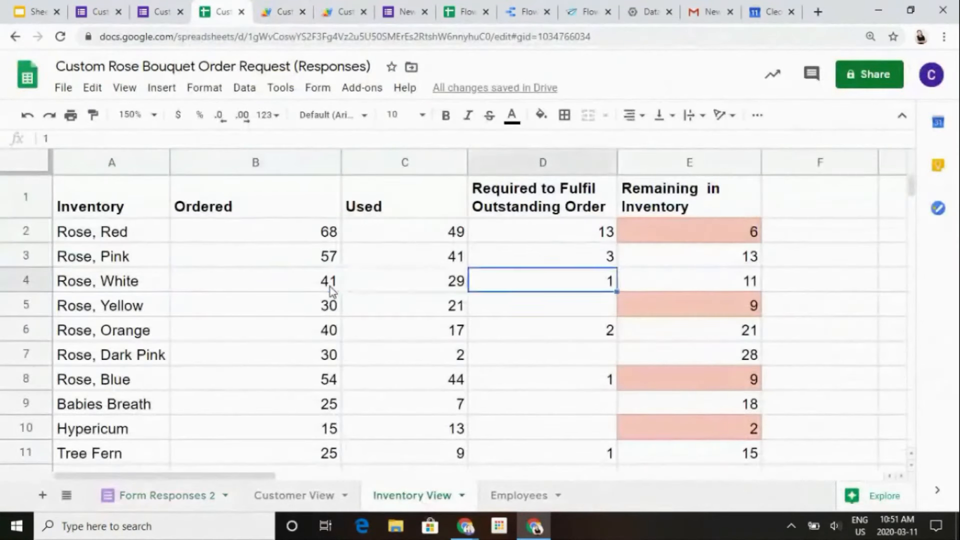
pyautogui.press('Left')
pyautogui.press('Left')
pyautogui.press('Left')
pyautogui.press('Left')
pyautogui.press('Left')
pyautogui.press('Down')
pyautogui.press('Down')
pyautogui.press('Down')
pyautogui.press('Down')
pyautogui.press('Down')
pyautogui.press('Down')
pyautogui.press('Down')
pyautogui.press('Down')
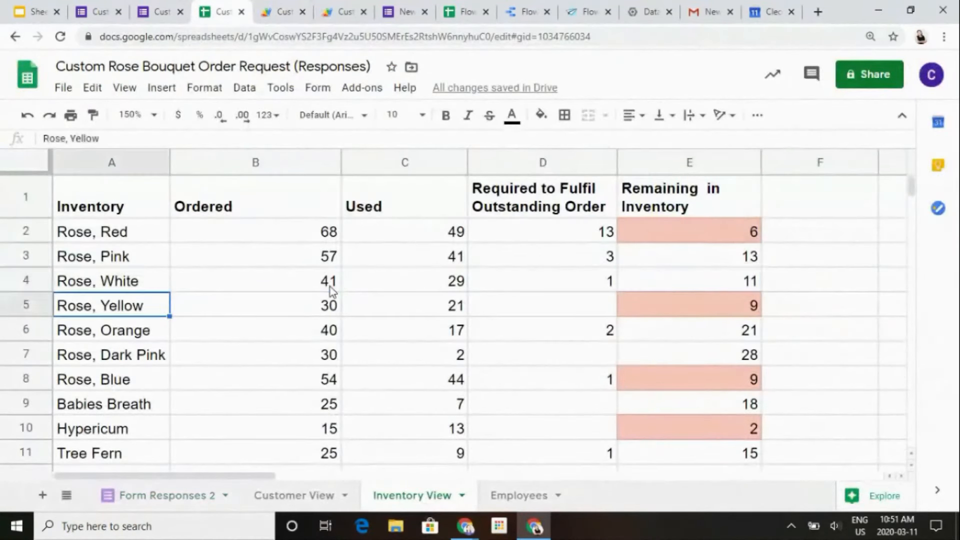
pyautogui.press('Right')
pyautogui.press('Right')
pyautogui.press('Right')
pyautogui.press('Right')
pyautogui.press('Up')
pyautogui.press('Up')
pyautogui.press('Up')
pyautogui.press('Up')
pyautogui.press('Up')
pyautogui.press('Up')
pyautogui.press('Up')
pyautogui.press('Up')
pyautogui.press('Up')
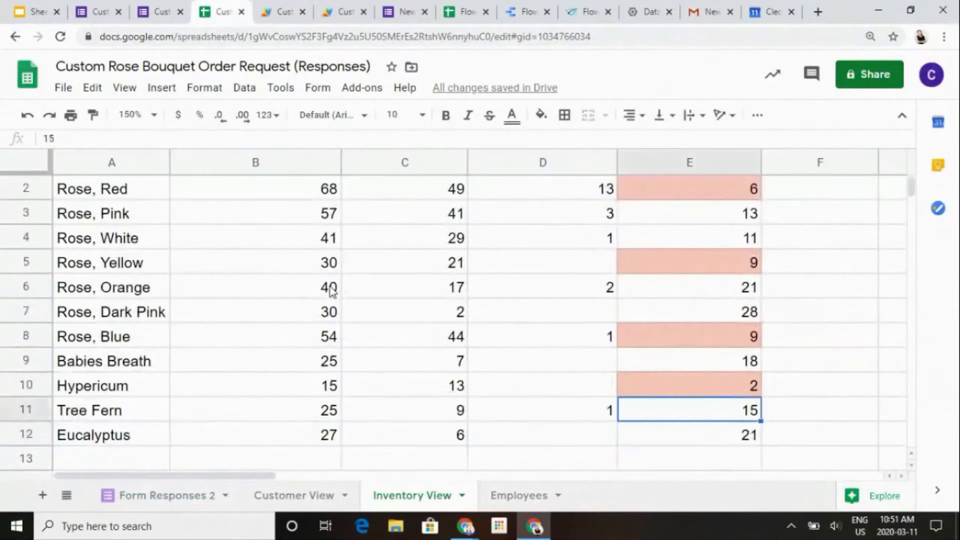
pyautogui.press('Up')
pyautogui.press('Up')
pyautogui.press('Down')
pyautogui.press('Down')
pyautogui.press('Down')
pyautogui.press('Down')
pyautogui.press('Down')
pyautogui.press('Down')
pyautogui.press('Down')
pyautogui.press('Down')
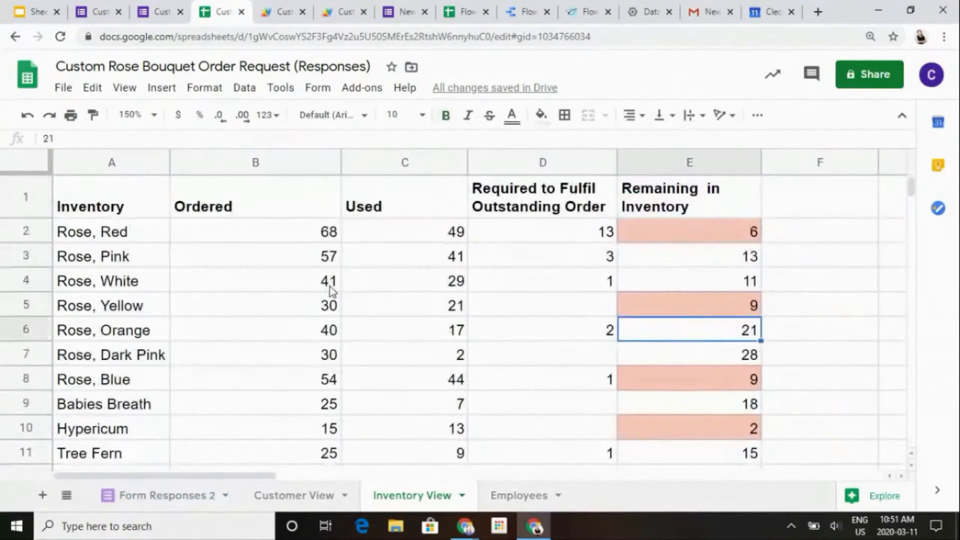
pyautogui.press('Down')
pyautogui.press('Up')
pyautogui.press('Up')
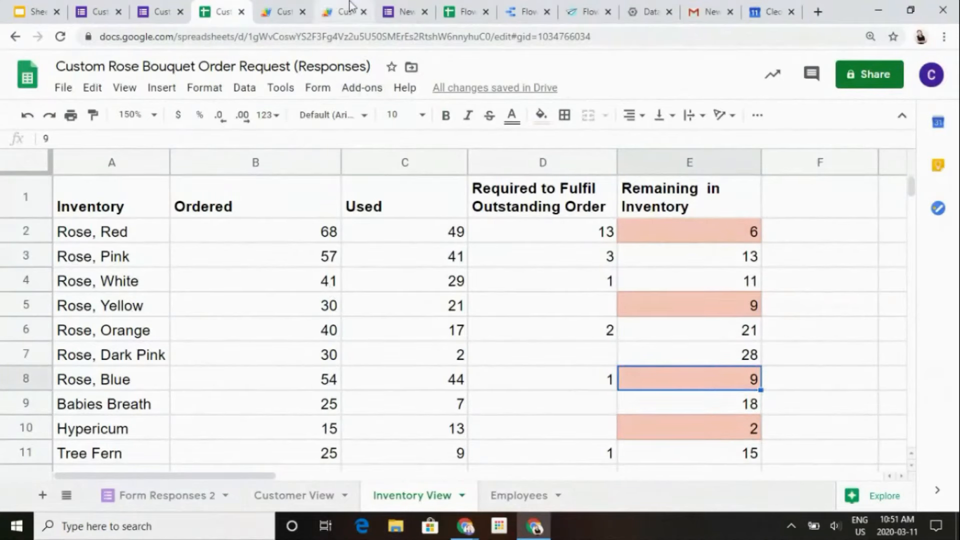
# - Read through inventoryAlert's loop over the inventory rows, its missingItems check and its out-of-stock email in Main.gs
pyautogui.click(331, 8)
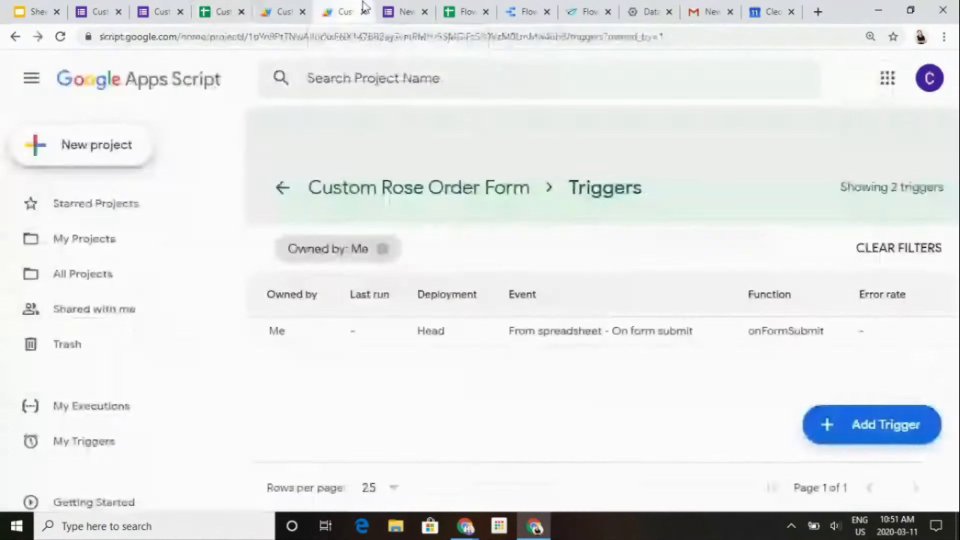
pyautogui.click(300, 10)
pyautogui.press('Up')
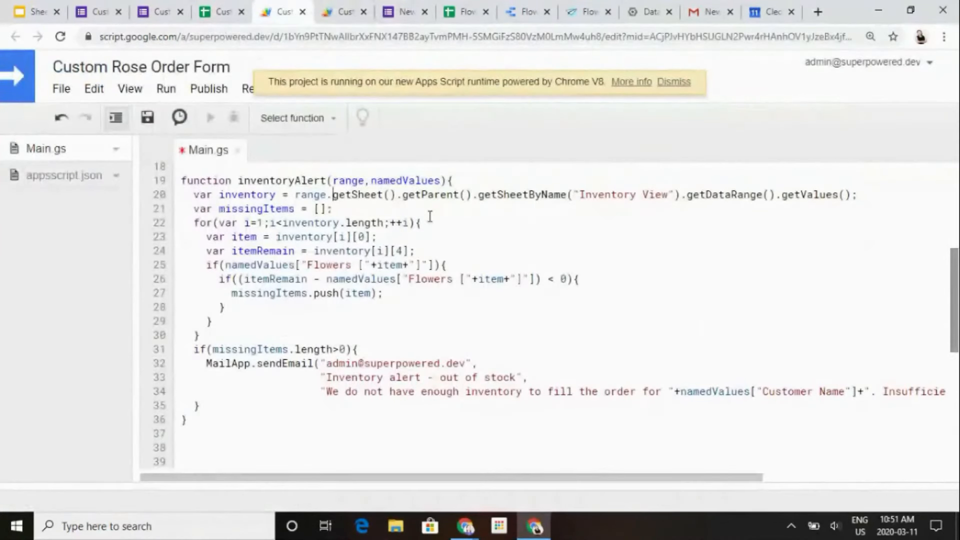
pyautogui.press('Down')
pyautogui.press('Down')
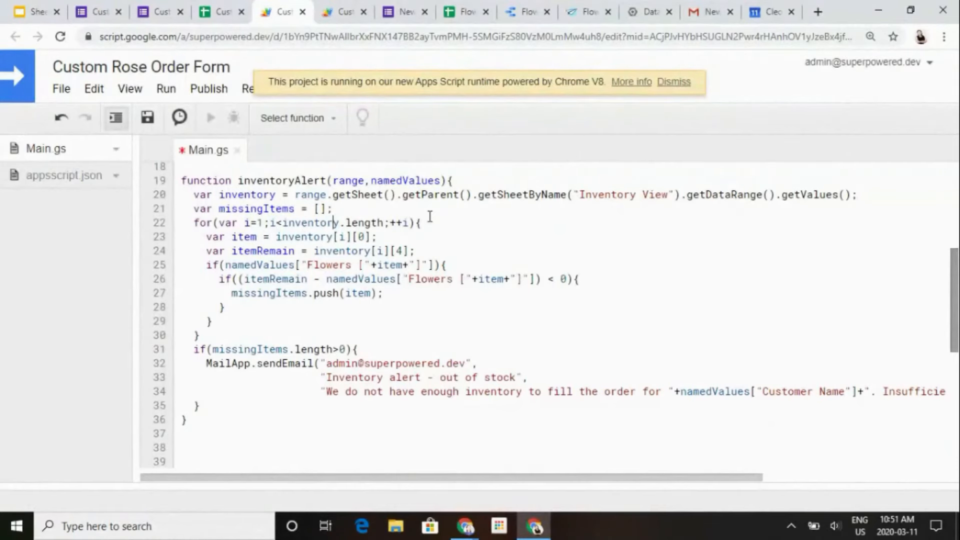
pyautogui.press('Down')
pyautogui.press('Down')
pyautogui.press('Down')
pyautogui.press('Down')
pyautogui.press('Down')
pyautogui.press('Down')
pyautogui.press('Down')
pyautogui.press('Up')
pyautogui.press('Up')
pyautogui.press('Down')
pyautogui.press('Down')
pyautogui.press('Down')
pyautogui.press('Down')
pyautogui.press('Down')
pyautogui.press('Down')
pyautogui.press('Down')
pyautogui.press('Down')
pyautogui.press('Down')
pyautogui.press('Down')
pyautogui.press('Down')
pyautogui.press('Down')
pyautogui.press('Down')
pyautogui.press('Down')
pyautogui.press('Down')
pyautogui.press('Down')
pyautogui.press('Down')
pyautogui.press('Down')
pyautogui.press('Down')
pyautogui.press('Down')
pyautogui.press('Down')
pyautogui.press('Down')
pyautogui.press('Down')
pyautogui.press('Down')
pyautogui.press('Down')
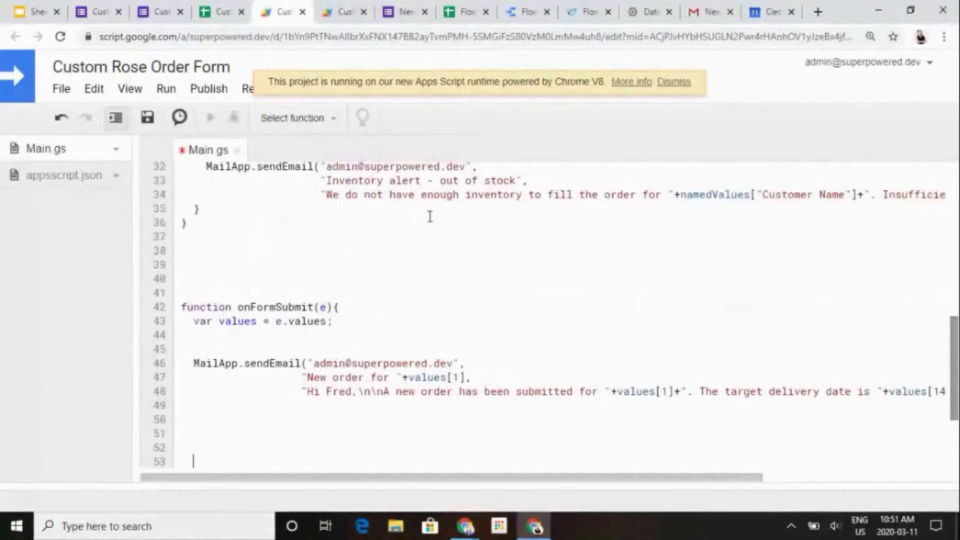
# - Uncomment the inventoryAlert call on line 60 of onFormSubmit
pyautogui.press('Down')
pyautogui.press('Down')
pyautogui.press('Down')
pyautogui.press('Down')
pyautogui.press('Down')
pyautogui.press('Down')
pyautogui.press('Down')
pyautogui.press('Down')
pyautogui.press('Down')
pyautogui.press('Up')
pyautogui.press('Up')
pyautogui.press('Up')
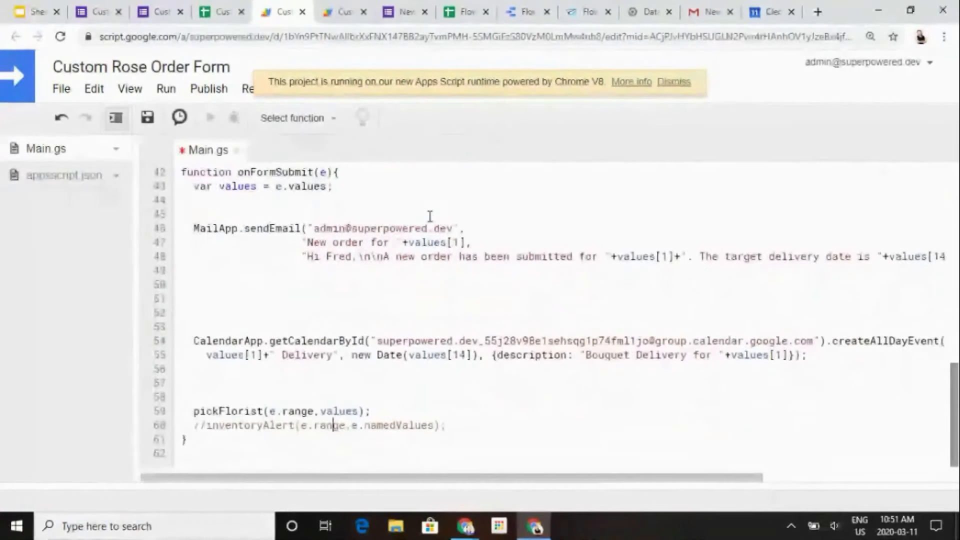
pyautogui.press('Down')
pyautogui.press('Left')
pyautogui.press('Left')
pyautogui.press('Left')
pyautogui.press('Left')
pyautogui.press('Left')
pyautogui.press('Left')
pyautogui.press('Left')
pyautogui.press('Left')
pyautogui.press('Left')
pyautogui.press('Left')
pyautogui.press('Left')
pyautogui.press('Left')
pyautogui.press('Left')
pyautogui.press('Left')
pyautogui.press('Left')
pyautogui.press('Left')
pyautogui.press('Left')
pyautogui.press('Left')
pyautogui.press('Left')
pyautogui.press('Left')
pyautogui.press('Left')
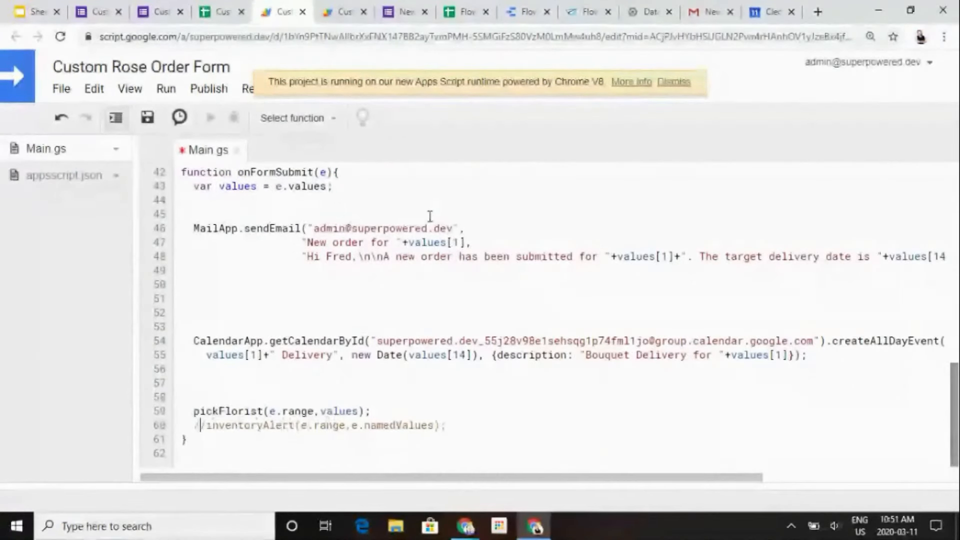
pyautogui.press('BackSpace')
pyautogui.press('Delete')
pyautogui.press('Up')
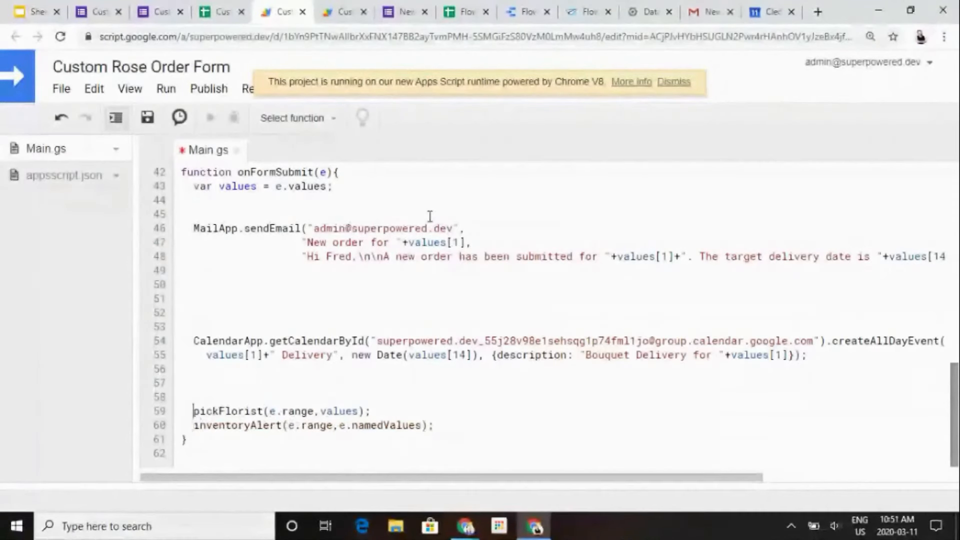
# - Comment out the MailApp.sendEmail block between lines 45 and 50 of onFormSubmit and save Main.gs
pyautogui.press('Up')
pyautogui.press('Up')
pyautogui.press('Up')
pyautogui.press('Up')
pyautogui.press('Up')
pyautogui.press('Up')
pyautogui.press('Up')
pyautogui.press('Up')
pyautogui.press('Up')
pyautogui.press('Up')
pyautogui.press('Up')
pyautogui.press('Up')
pyautogui.press('Up')
pyautogui.press('Up')
pyautogui.press('Up')
pyautogui.press('Up')
pyautogui.press('Up')
pyautogui.press('Up')
pyautogui.press('Up')
pyautogui.press('Up')
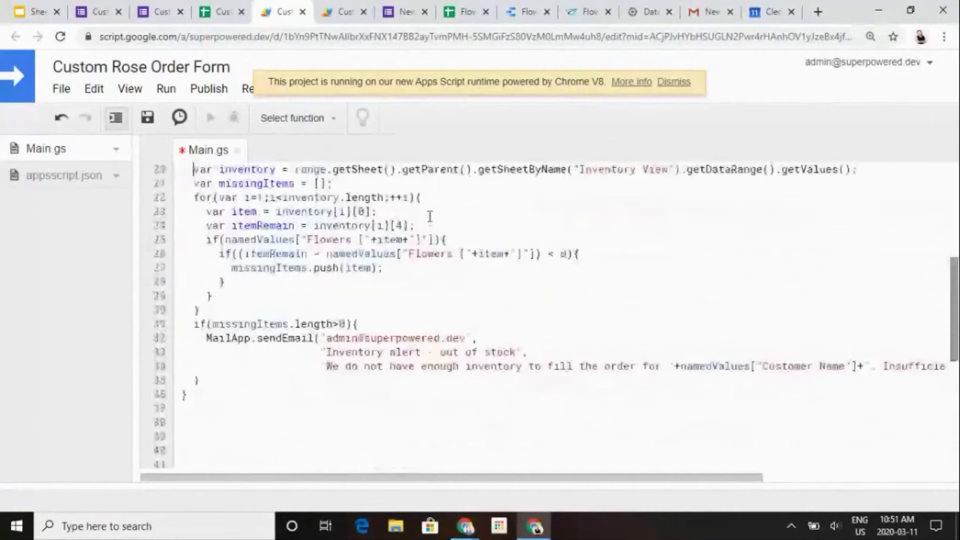
pyautogui.press('Down')
pyautogui.press('Down')
pyautogui.press('Down')
pyautogui.press('Down')
pyautogui.press('Down')
pyautogui.press('Down')
pyautogui.press('Down')
pyautogui.press('Down')
pyautogui.press('Down')
pyautogui.press('Down')
pyautogui.press('Down')
pyautogui.press('Down')
pyautogui.press('Down')
pyautogui.press('Down')
pyautogui.press('Down')
pyautogui.press('Down')
pyautogui.press('Down')
pyautogui.press('Down')
pyautogui.press('Down')
pyautogui.press('Down')
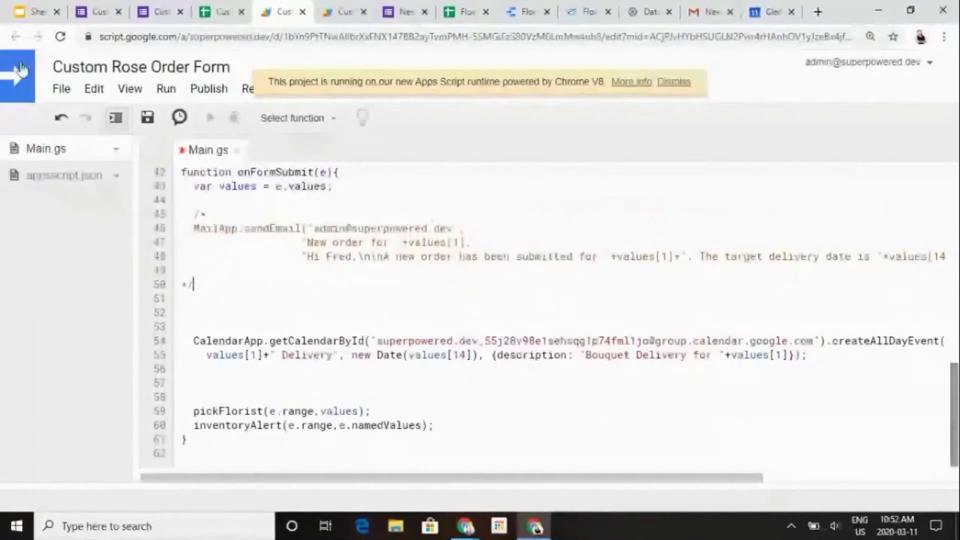
pyautogui.click(152, 121)
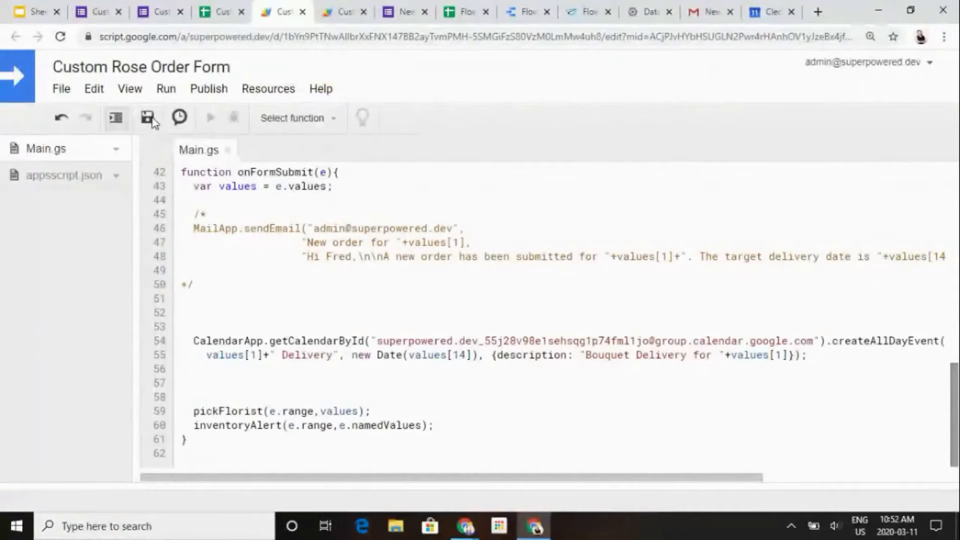
# - Start another response on the Custom Rose Bouquet Order Request form and enter the customer's full name
pyautogui.click(155, 11)
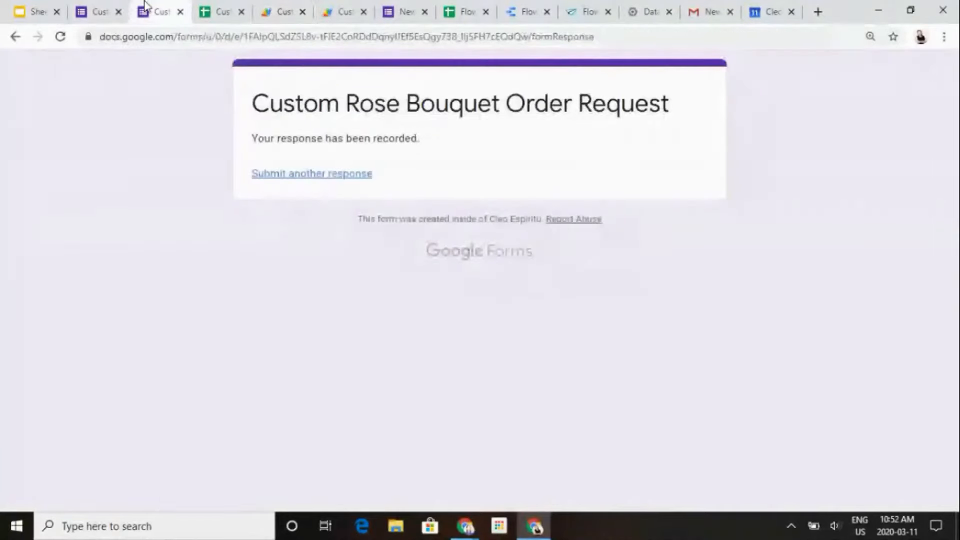
pyautogui.click(76, 7)
pyautogui.click(155, 11)
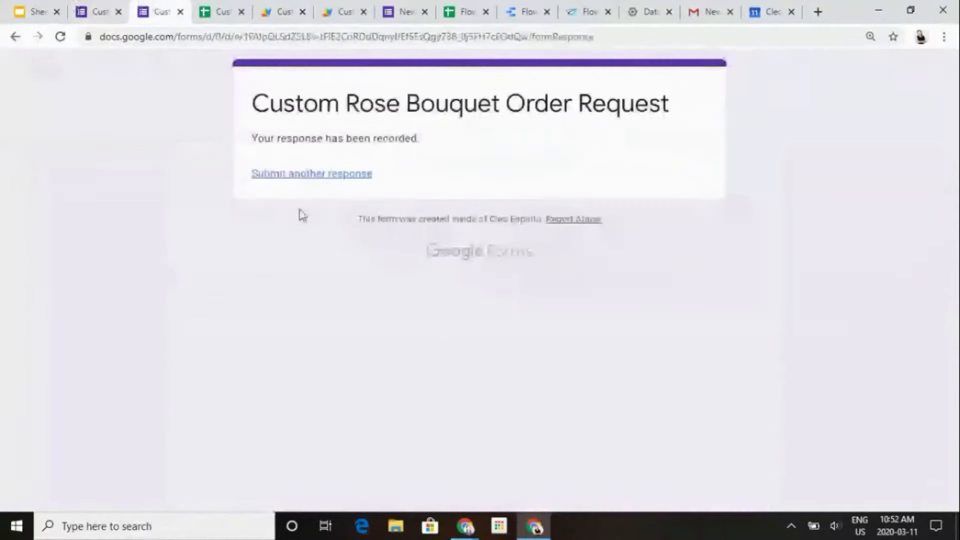
pyautogui.click(319, 179)
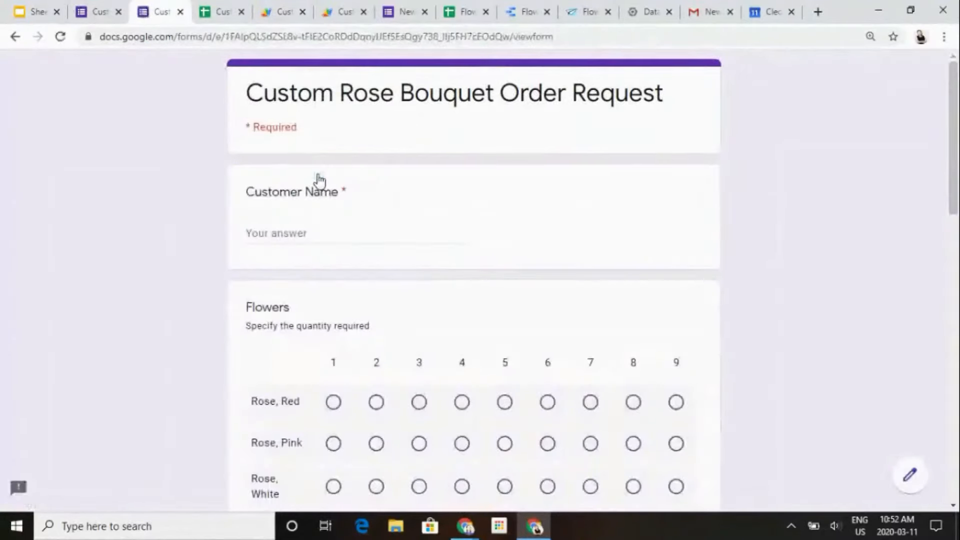
pyautogui.click(290, 236)
pyautogui.write('Joe Doe')
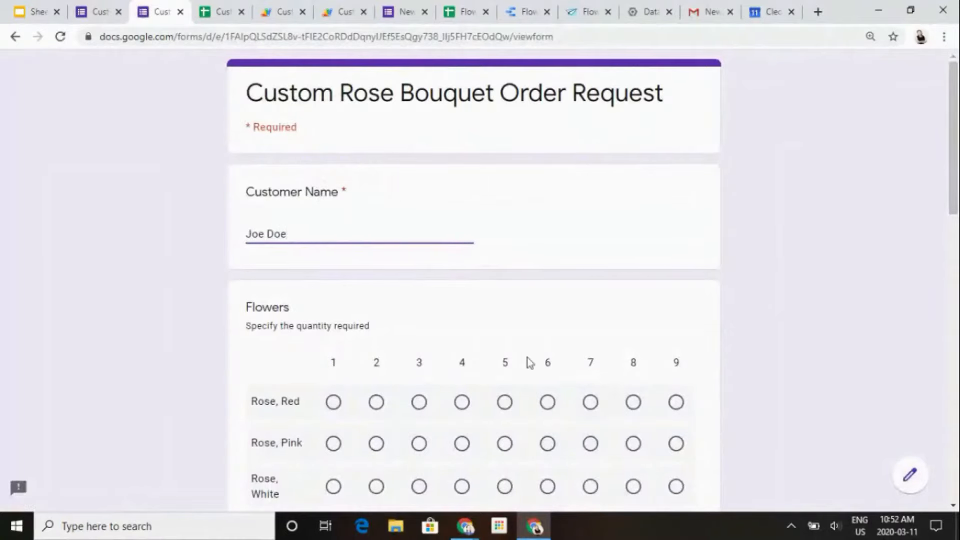
# - Set the Rose, Blue quantity to 12 in the Flowers grid
pyautogui.scroll(-6, 528, 361)
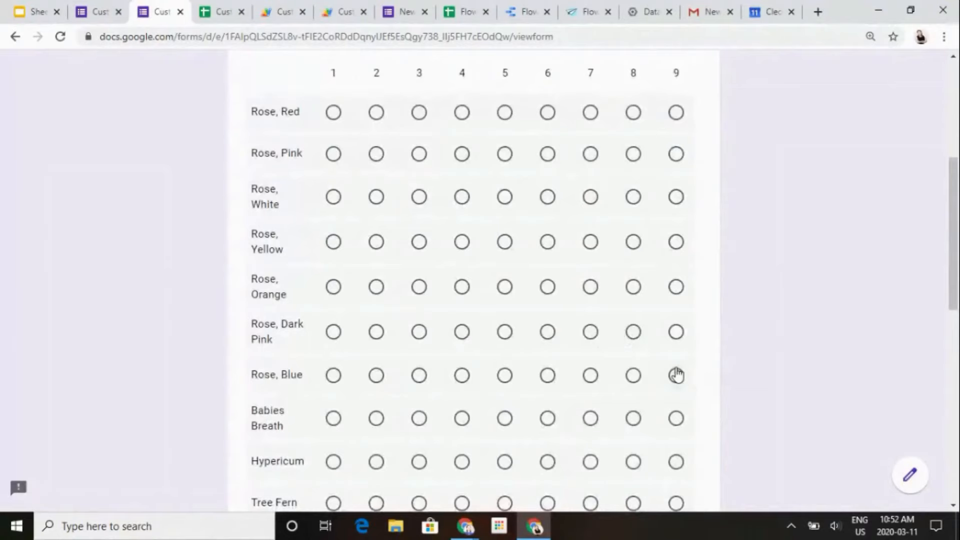
pyautogui.click(676, 375)
pyautogui.hscroll(3, 692, 401)
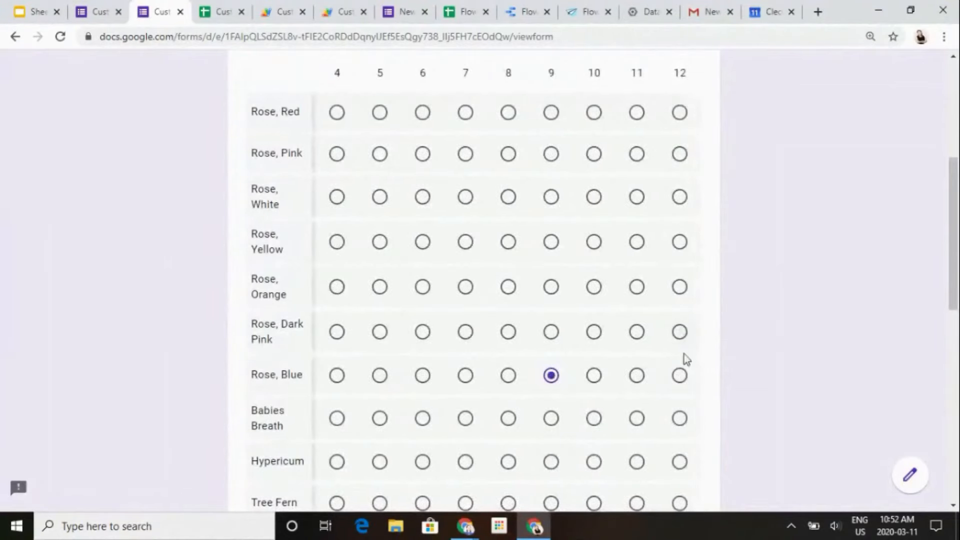
pyautogui.click(678, 375)
# - Choose the Mason Jar vase, set Date Required By to 2020-03-18 and submit the order
pyautogui.scroll(-5, 811, 399)
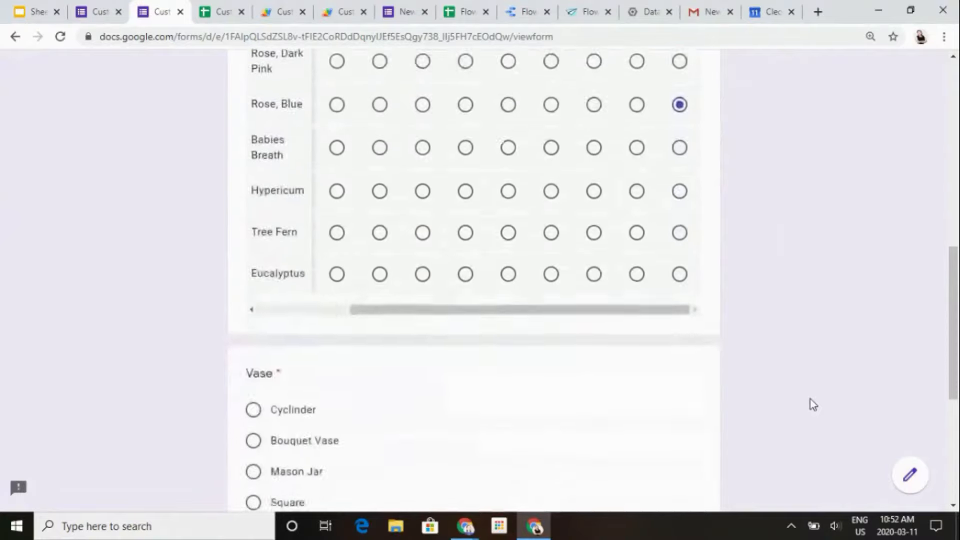
pyautogui.scroll(-2, 811, 399)
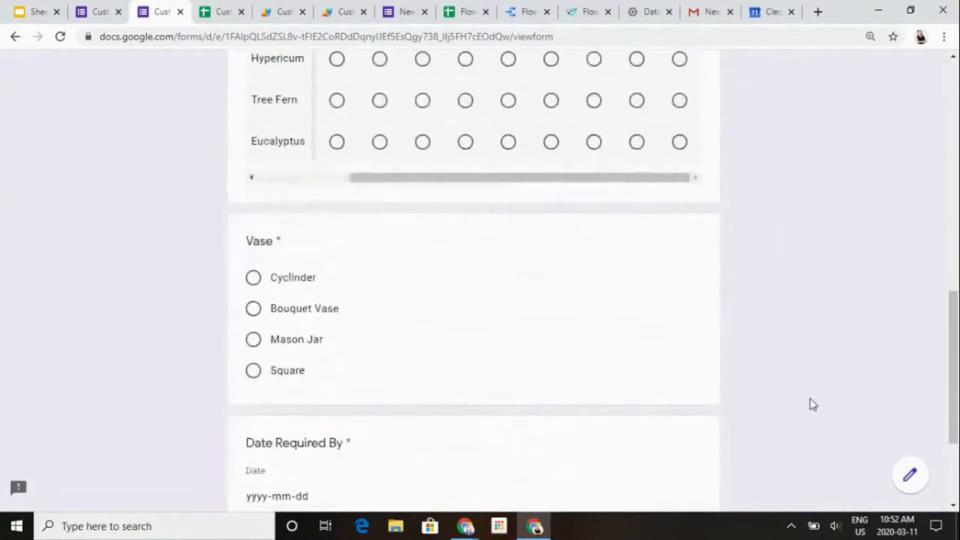
pyautogui.click(254, 343)
pyautogui.scroll(-2, 291, 360)
pyautogui.click(323, 369)
pyautogui.click(347, 283)
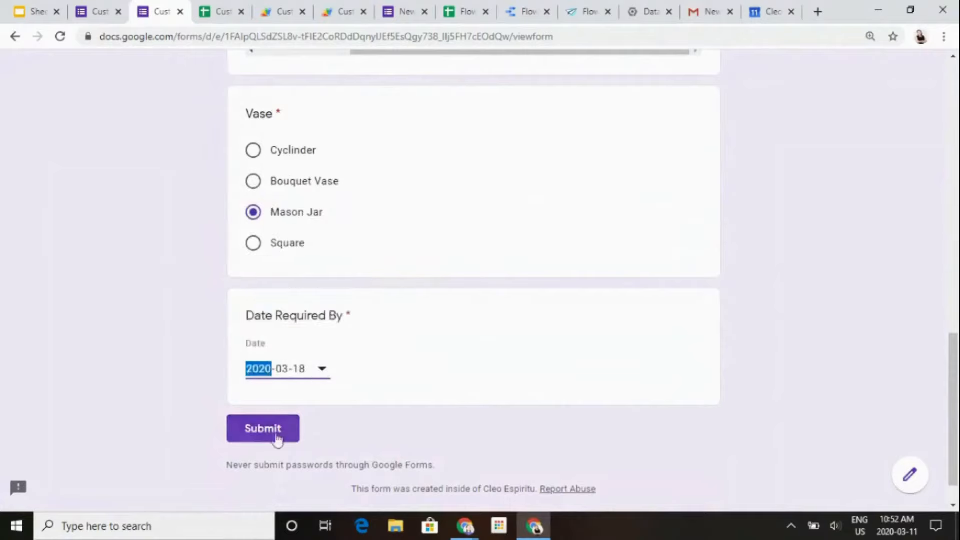
pyautogui.click(265, 439)
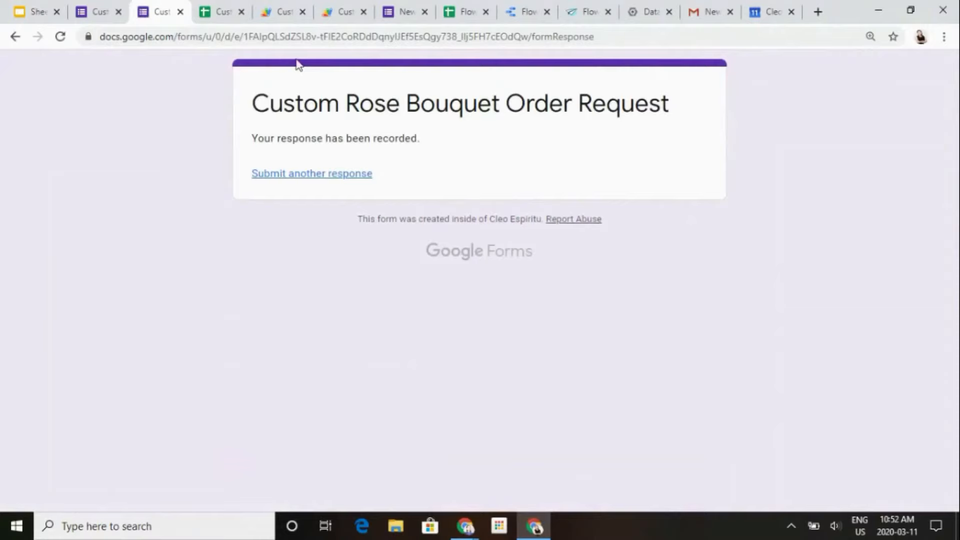
# - Switch to Gmail and read the new-order email for the submitted order, checking which florist it addresses
pyautogui.click(702, 11)
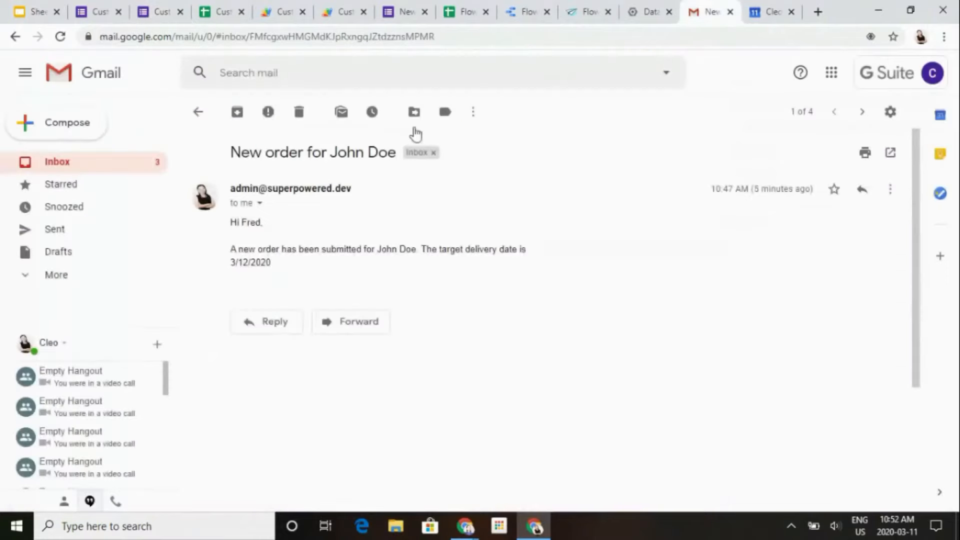
pyautogui.click(70, 170)
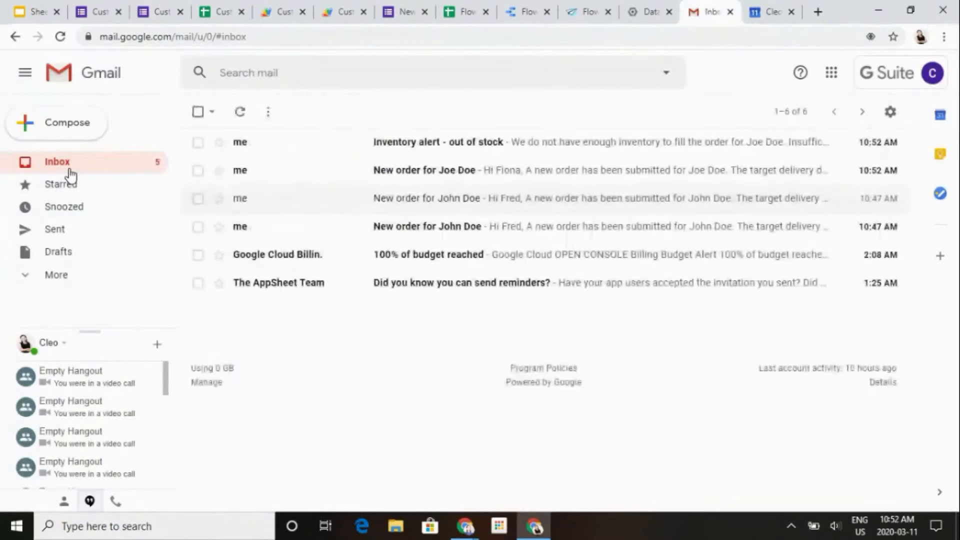
pyautogui.click(426, 171)
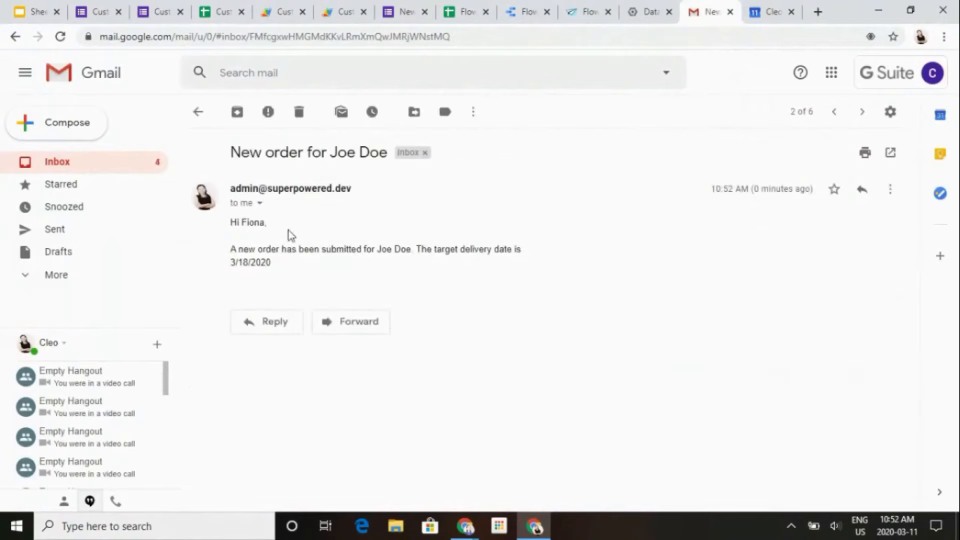
pyautogui.doubleClick(272, 226)
# - Look through the Order Entry sheet of the Flower Inventory spreadsheet for the new order's florist assignment
pyautogui.click(452, 5)
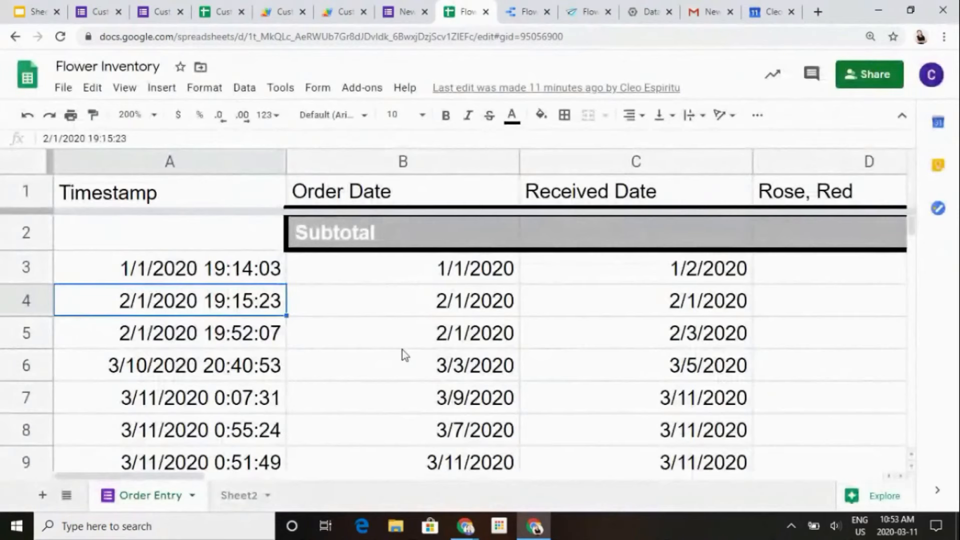
pyautogui.press('Down')
pyautogui.press('Down')
pyautogui.press('Down')
pyautogui.press('Down')
pyautogui.press('Down')
pyautogui.press('Down')
pyautogui.press('Down')
pyautogui.press('Down')
pyautogui.press('Down')
pyautogui.press('Down')
pyautogui.press('Down')
pyautogui.press('Down')
pyautogui.press('Down')
pyautogui.press('Down')
pyautogui.press('Down')
pyautogui.press('Down')
pyautogui.press('Down')
pyautogui.press('Up')
pyautogui.press('Up')
pyautogui.press('Up')
pyautogui.press('Up')
pyautogui.press('Up')
pyautogui.press('Up')
pyautogui.press('Up')
pyautogui.press('Up')
pyautogui.press('Up')
pyautogui.press('Up')
pyautogui.press('Up')
pyautogui.press('Up')
pyautogui.press('Up')
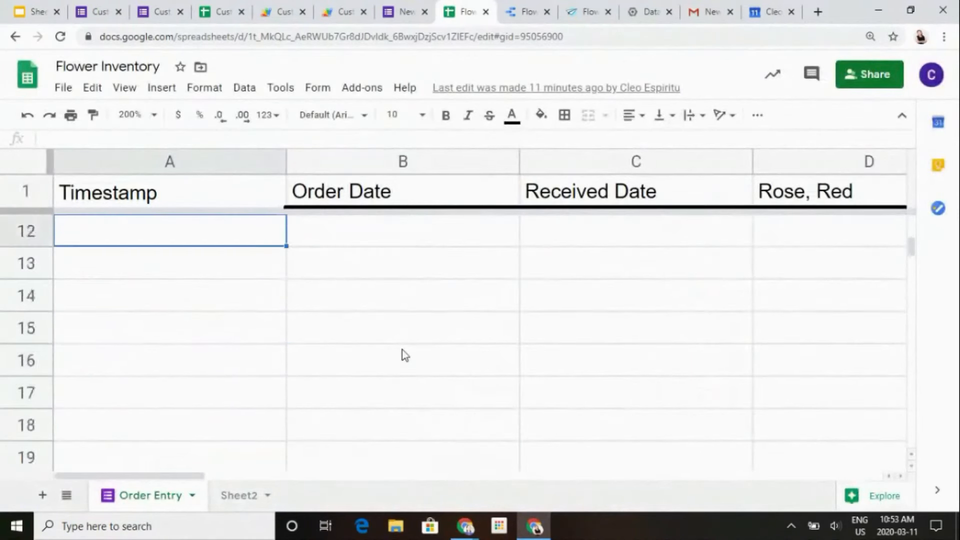
pyautogui.press('Right')
pyautogui.press('Right')
pyautogui.press('Right')
pyautogui.press('Right')
pyautogui.press('Right')
pyautogui.press('Right')
pyautogui.press('Right')
pyautogui.press('Right')
pyautogui.press('Right')
pyautogui.press('Right')
pyautogui.press('Right')
pyautogui.press('Right')
pyautogui.press('Right')
pyautogui.press('Right')
pyautogui.press('Right')
pyautogui.press('Right')
pyautogui.press('Right')
pyautogui.press('Right')
pyautogui.press('Right')
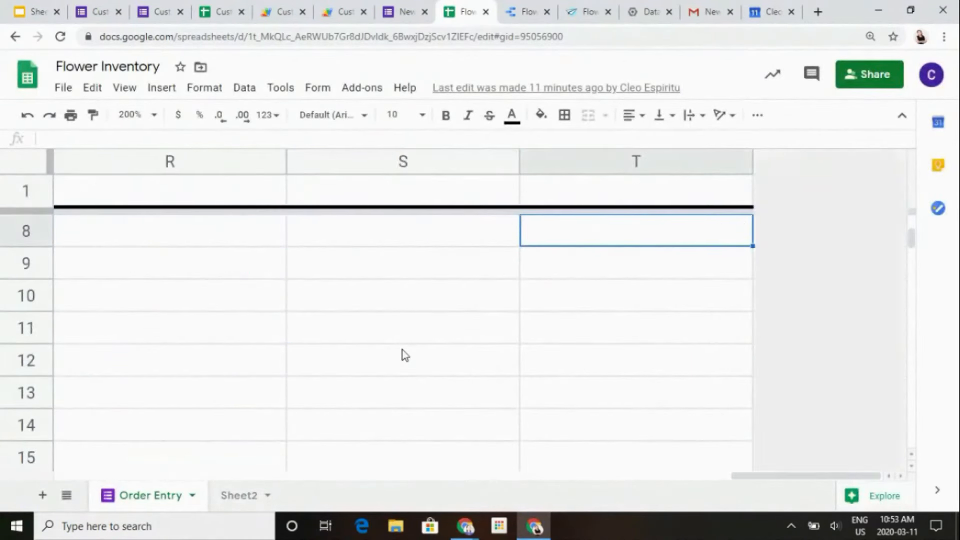
pyautogui.press('Left')
pyautogui.press('Left')
pyautogui.press('Left')
pyautogui.press('Left')
pyautogui.press('Left')
pyautogui.press('Up')
pyautogui.press('Up')
pyautogui.press('Up')
pyautogui.press('Up')
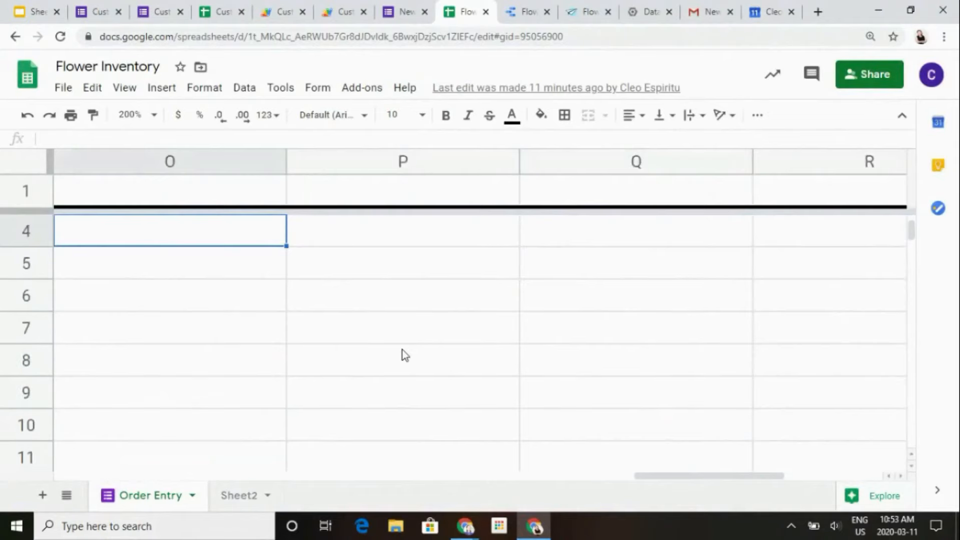
pyautogui.press('Left')
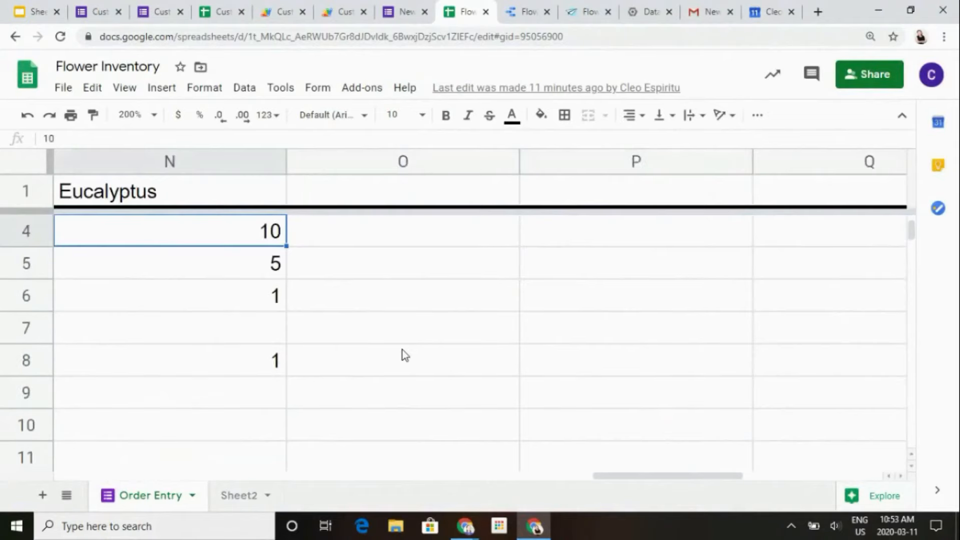
# - Check the Florist and Status cells of the newest order in Form Responses 2 of the order responses spreadsheet
pyautogui.click(217, 8)
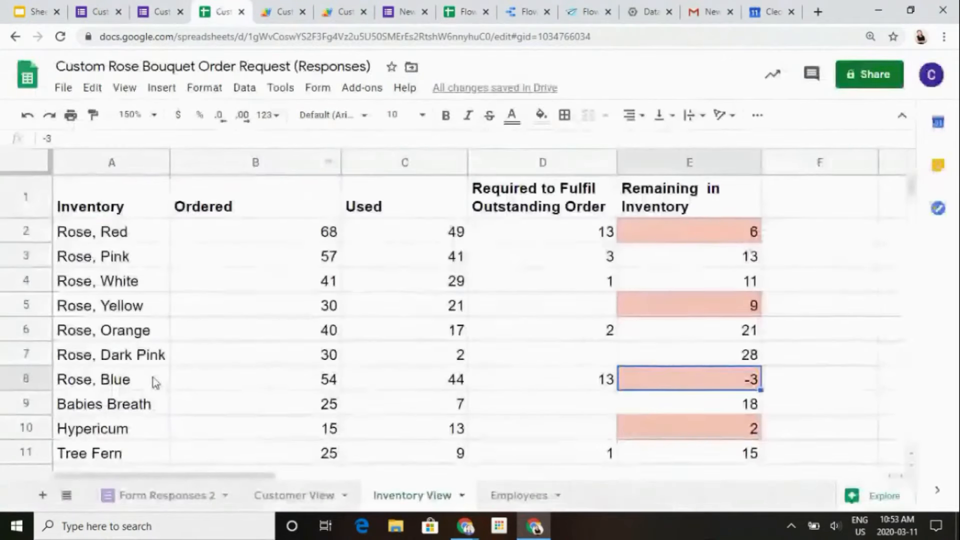
pyautogui.click(207, 498)
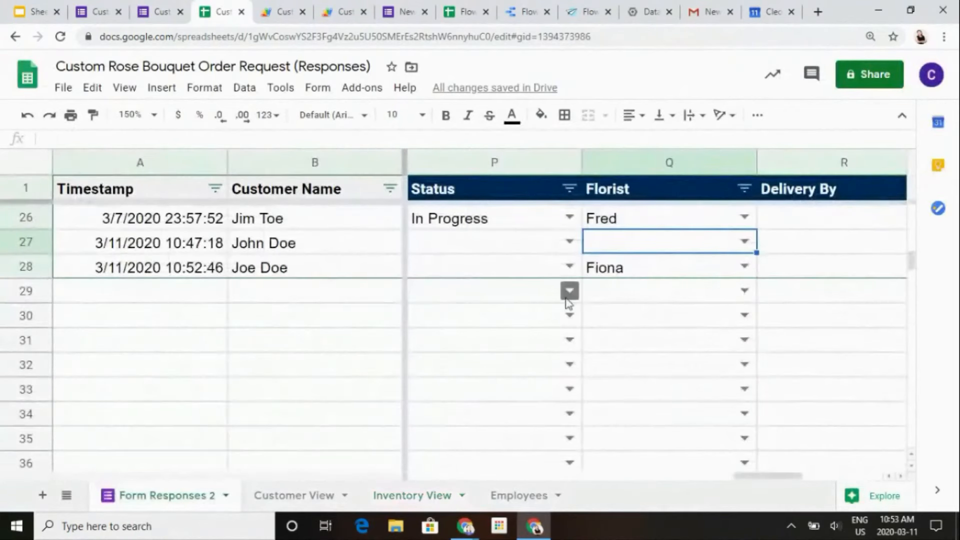
pyautogui.click(610, 271)
pyautogui.press('Right')
pyautogui.press('Left')
pyautogui.press('Left')
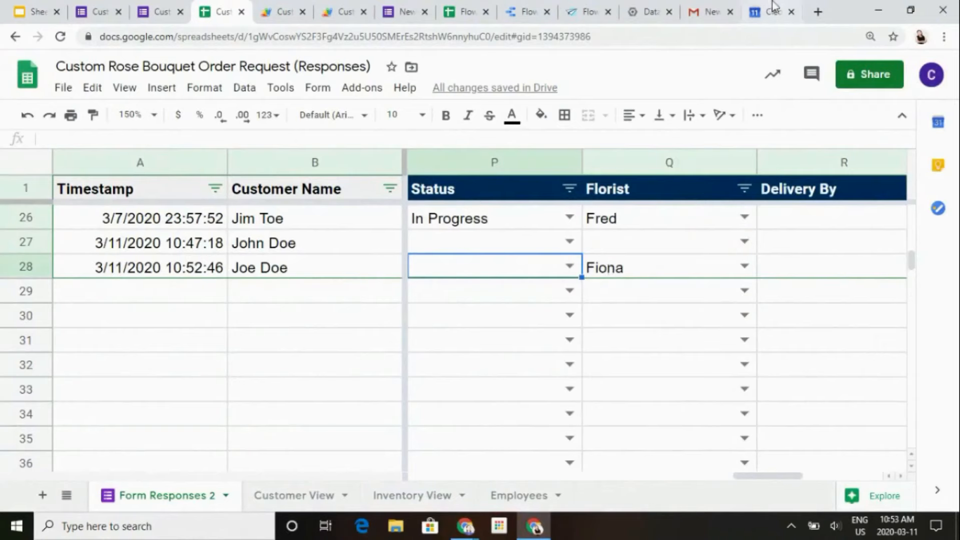
# - Return to the Gmail inbox and read the "Inventory alert - out of stock" email
pyautogui.click(710, 11)
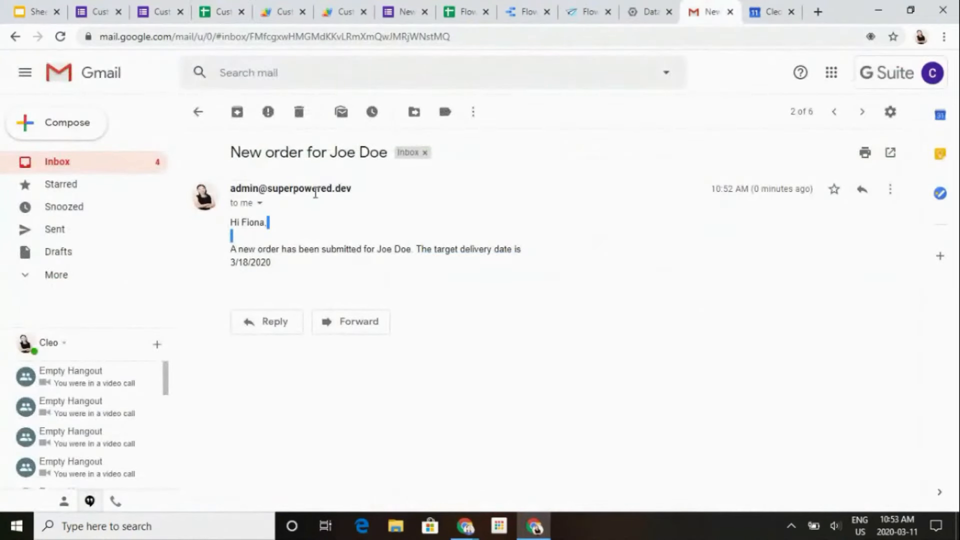
pyautogui.moveTo(315, 193)
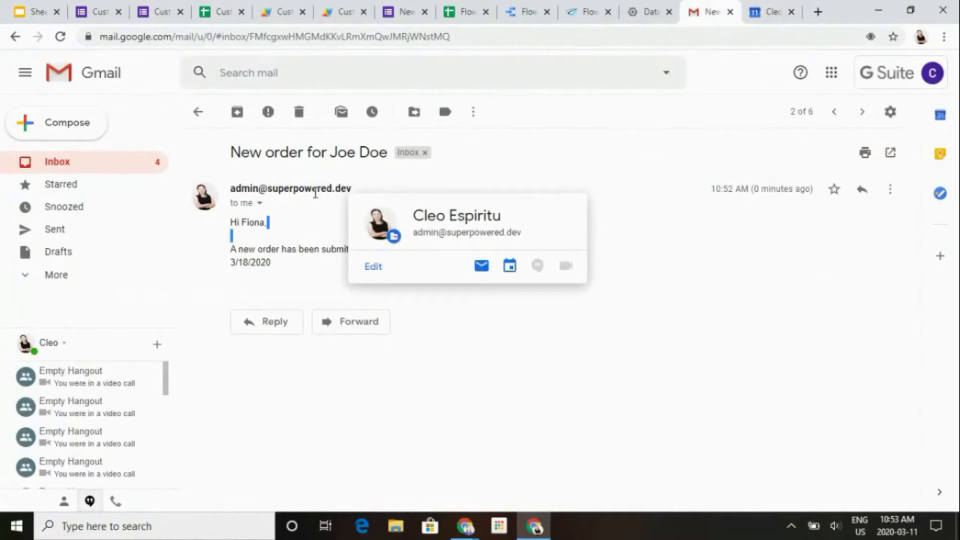
pyautogui.click(96, 170)
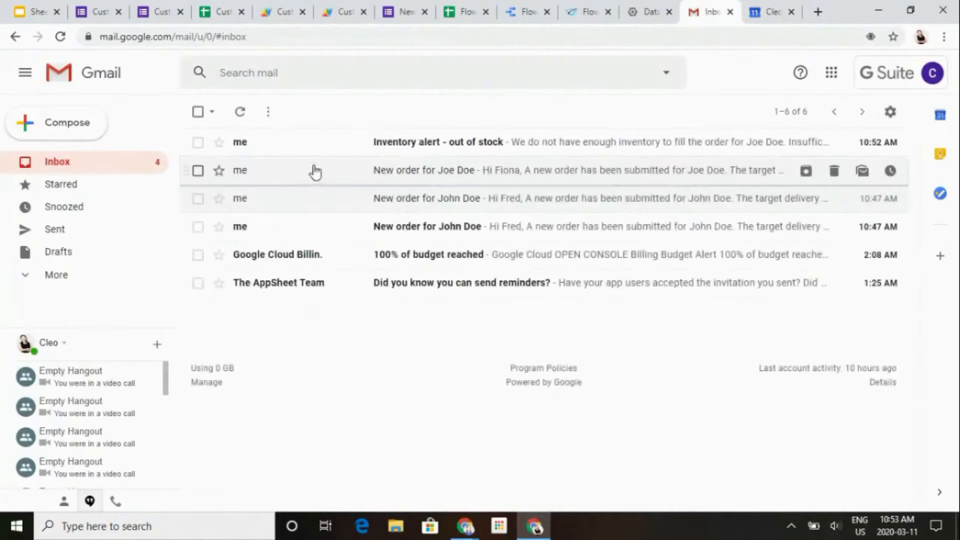
pyautogui.doubleClick(433, 143)
pyautogui.click(429, 220)
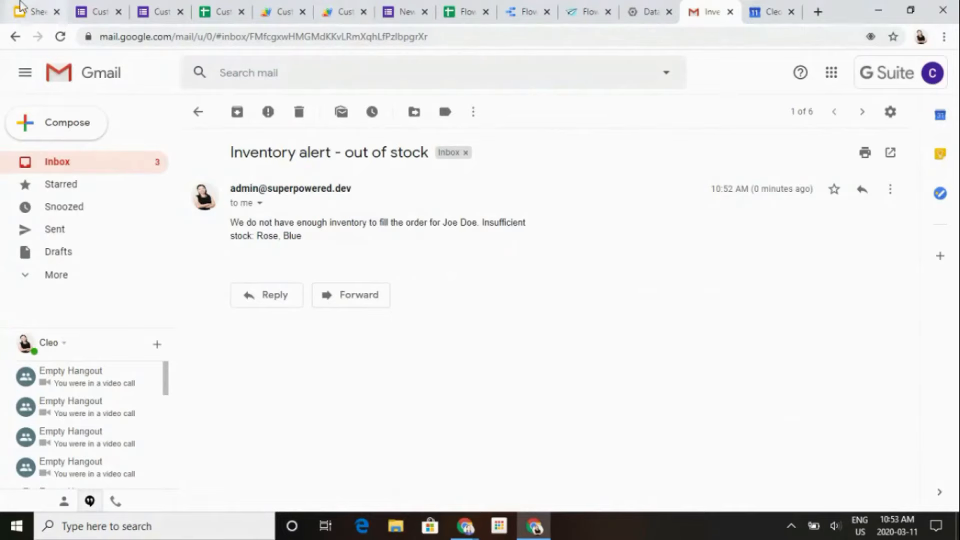
# - Review the response summary of the Custom Rose Bouquet Order Request form and the New Order for Inventory form
pyautogui.click(83, 5)
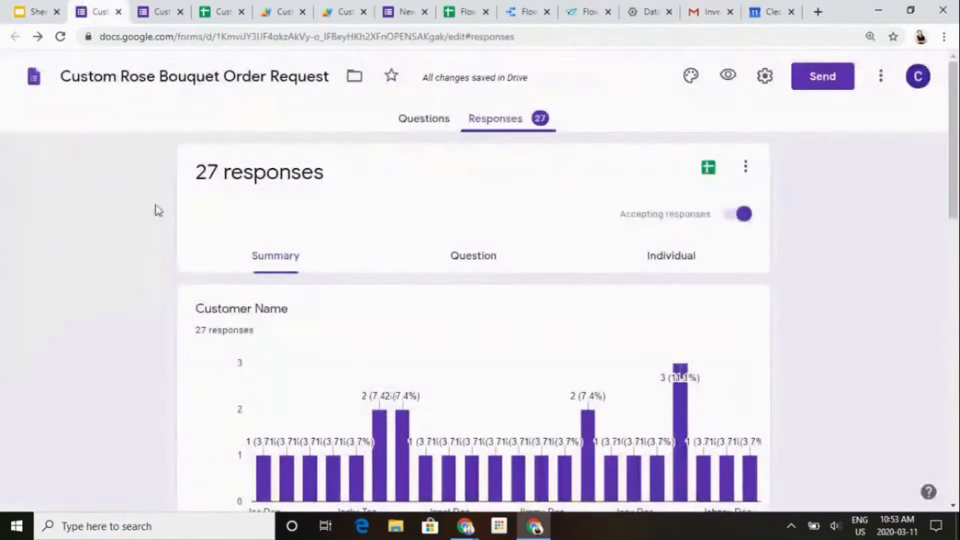
pyautogui.scroll(-5, 155, 205)
pyautogui.scroll(5, 155, 205)
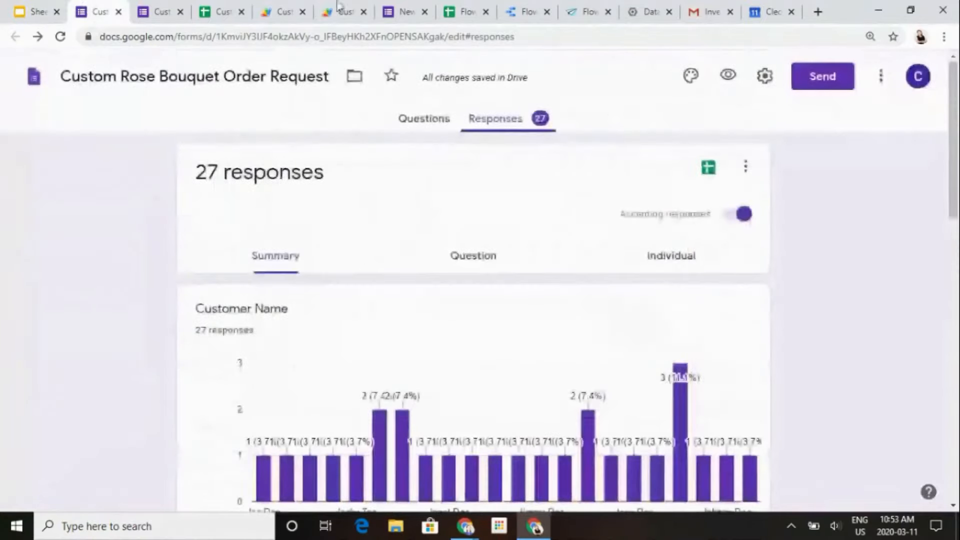
pyautogui.click(418, 7)
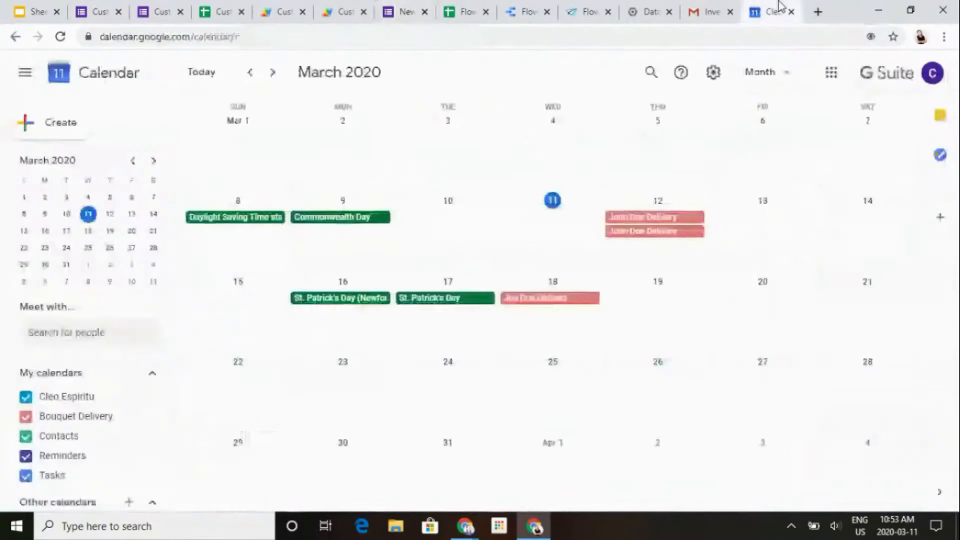
# - View the March 2020 delivery calendar, the Level 1 - No Code slide and the Flower Order Demo dashboard
pyautogui.click(775, 11)
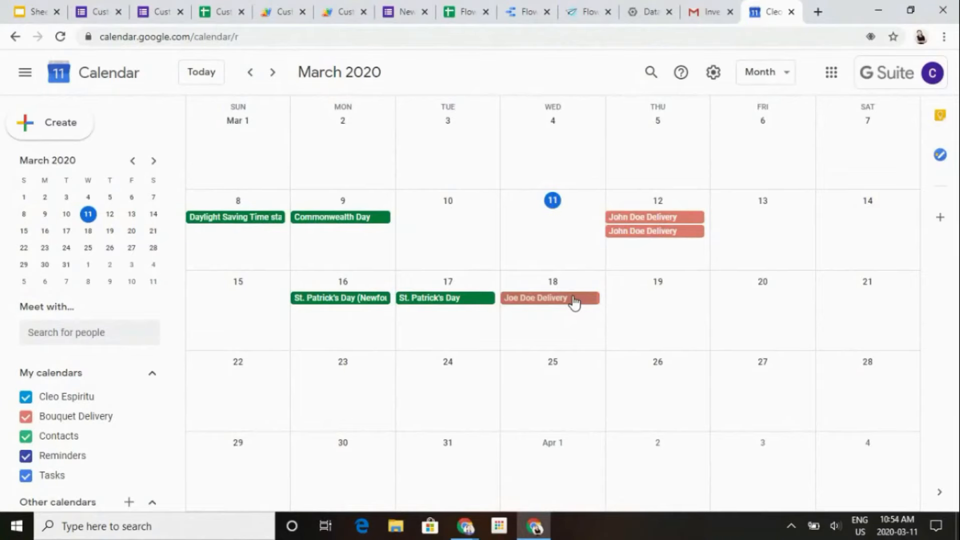
pyautogui.click(16, 7)
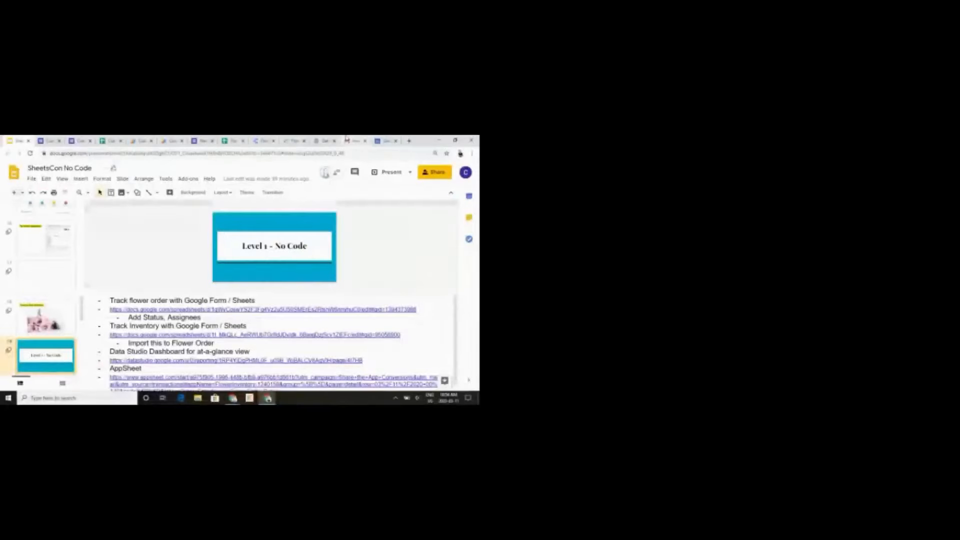
pyautogui.click(273, 139)
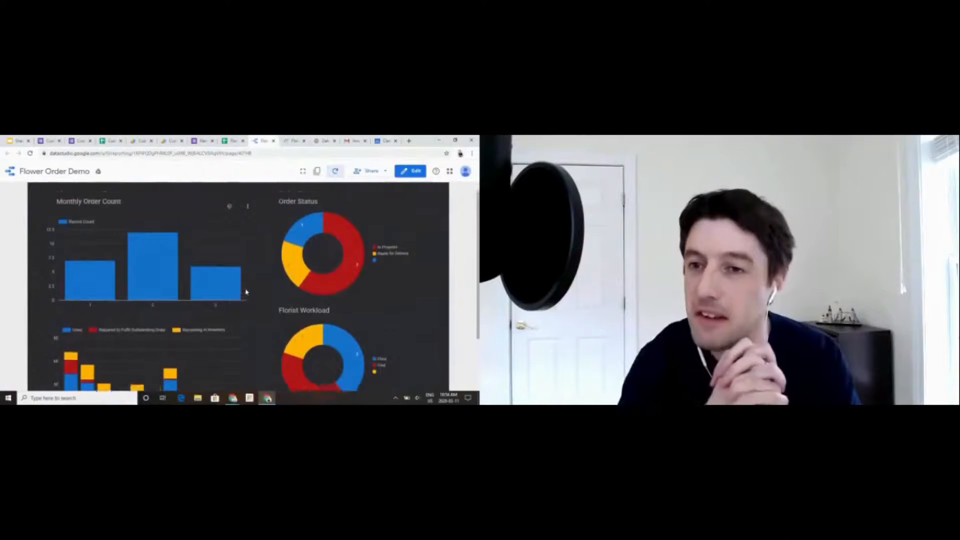
# - Review the charts of the Flower Order Demo dashboard and the Tables dataset list in Google Cloud Platform
pyautogui.scroll(-2, 246, 292)
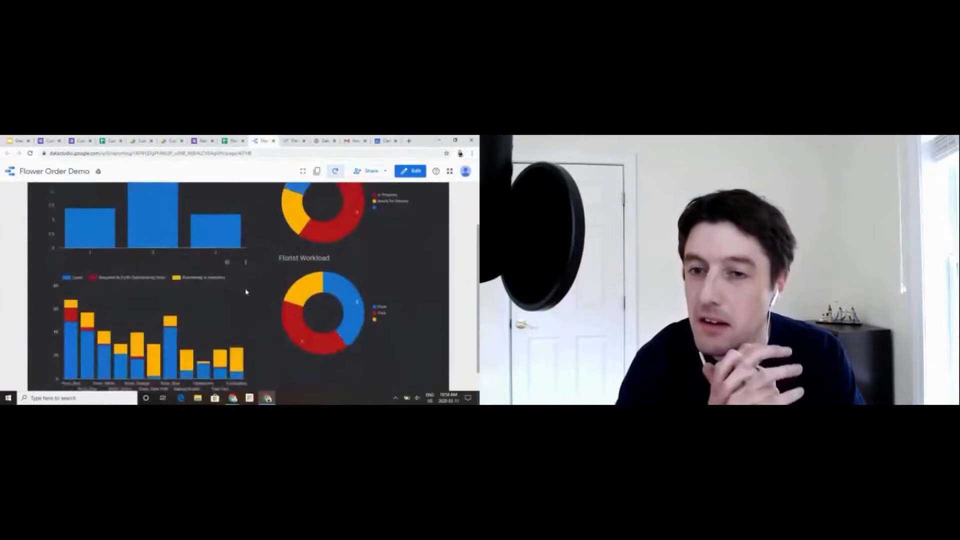
pyautogui.scroll(3, 246, 292)
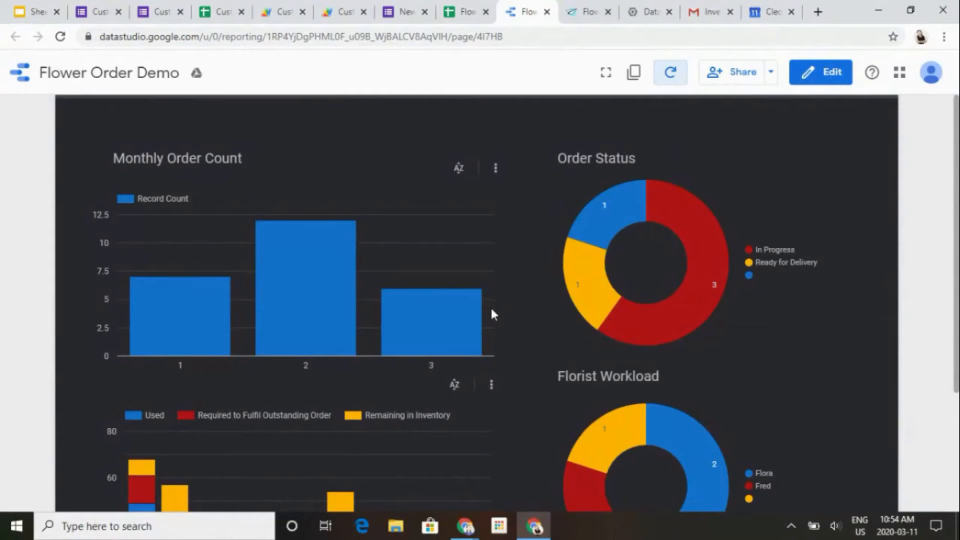
pyautogui.click(641, 7)
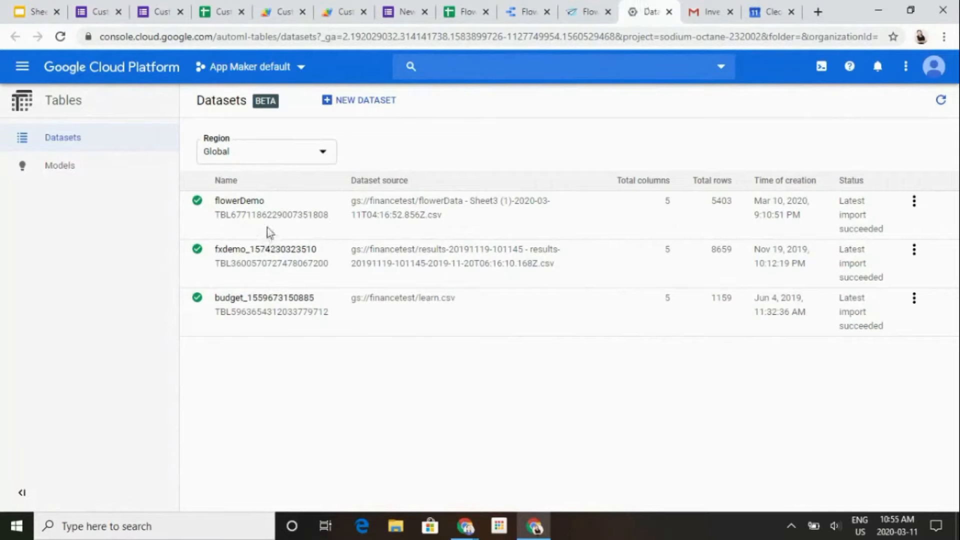
# - Unhide columns C and D on Sheet2 of the Flower Inventory spreadsheet and select the Rose, Red projection
pyautogui.click(442, 8)
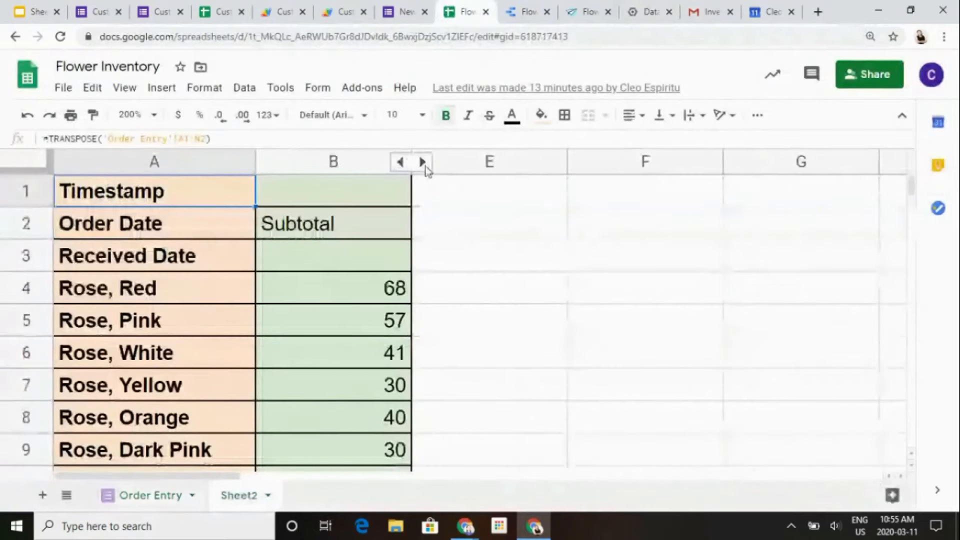
pyautogui.click(424, 163)
pyautogui.click(462, 284)
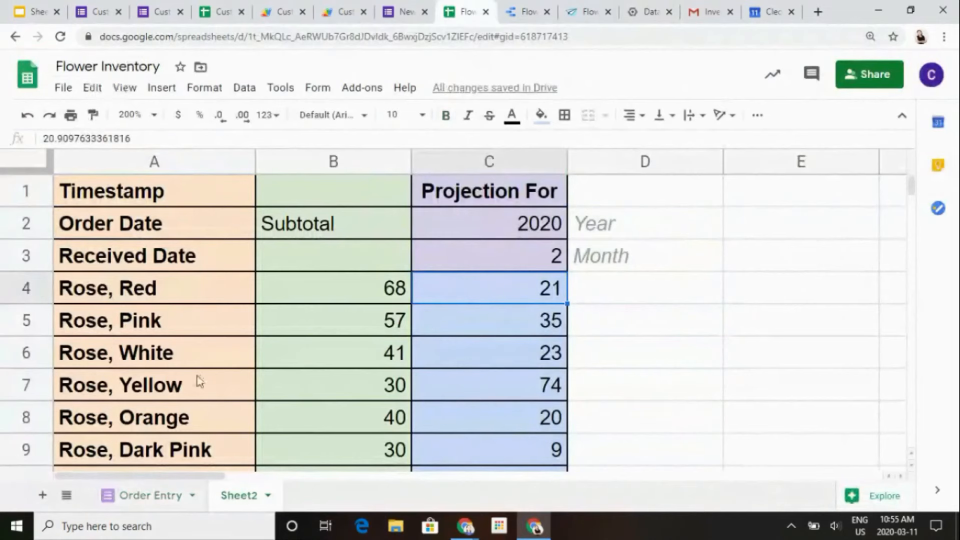
# - Look at the Order Entry sheet and examine the year, month and per-flower values in Sheet2's Projection For column
pyautogui.click(168, 495)
pyautogui.click(214, 495)
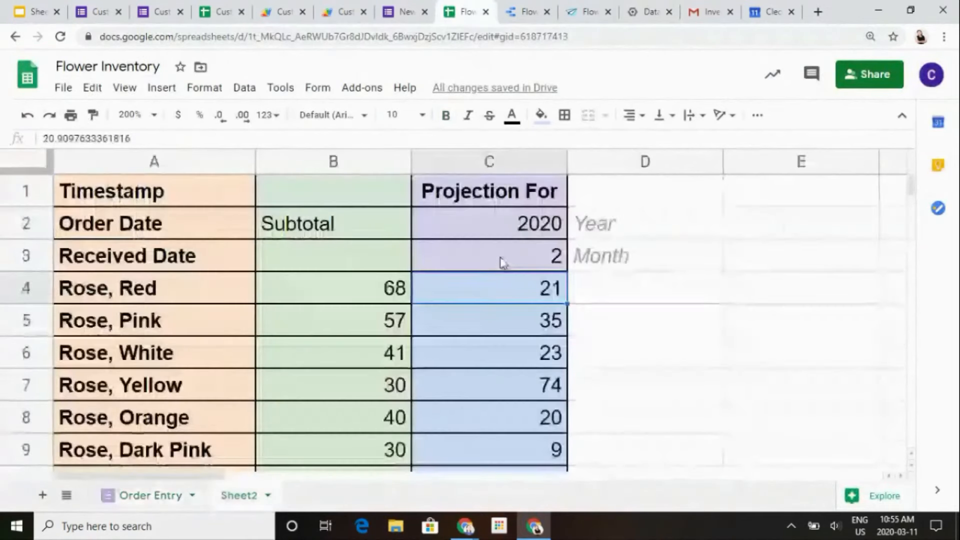
pyautogui.click(510, 216)
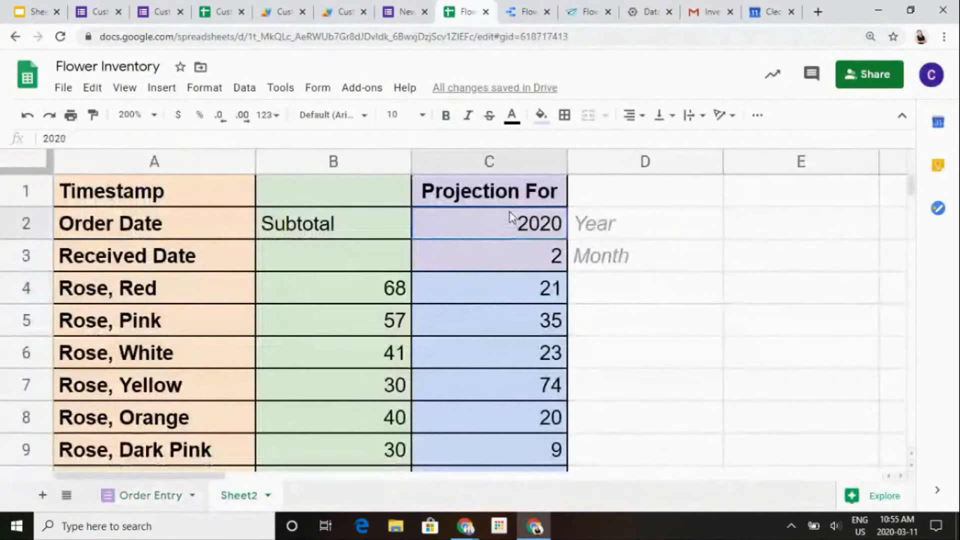
pyautogui.press('Down')
pyautogui.press('Up')
pyautogui.press('Down')
pyautogui.press('Down')
pyautogui.press('Down')
pyautogui.press('Down')
pyautogui.press('Down')
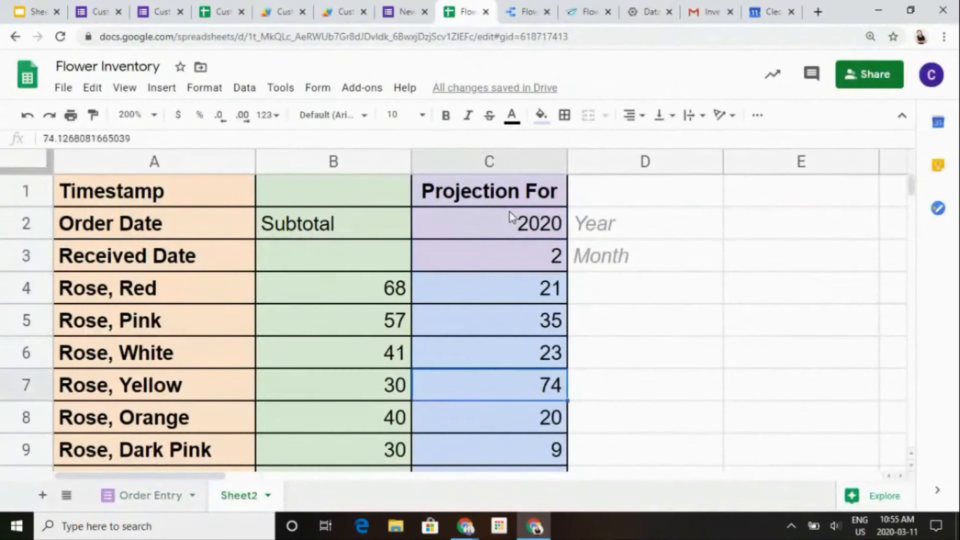
pyautogui.press('Down')
pyautogui.press('Down')
pyautogui.press('Down')
pyautogui.press('Down')
pyautogui.press('Down')
pyautogui.press('Down')
pyautogui.press('Down')
pyautogui.press('Down')
pyautogui.press('Down')
pyautogui.press('Down')
pyautogui.press('Down')
pyautogui.press('Down')
pyautogui.press('Down')
pyautogui.press('Down')
pyautogui.press('Down')
pyautogui.press('Up')
pyautogui.press('Up')
pyautogui.press('Up')
pyautogui.press('Up')
pyautogui.press('Up')
pyautogui.press('Up')
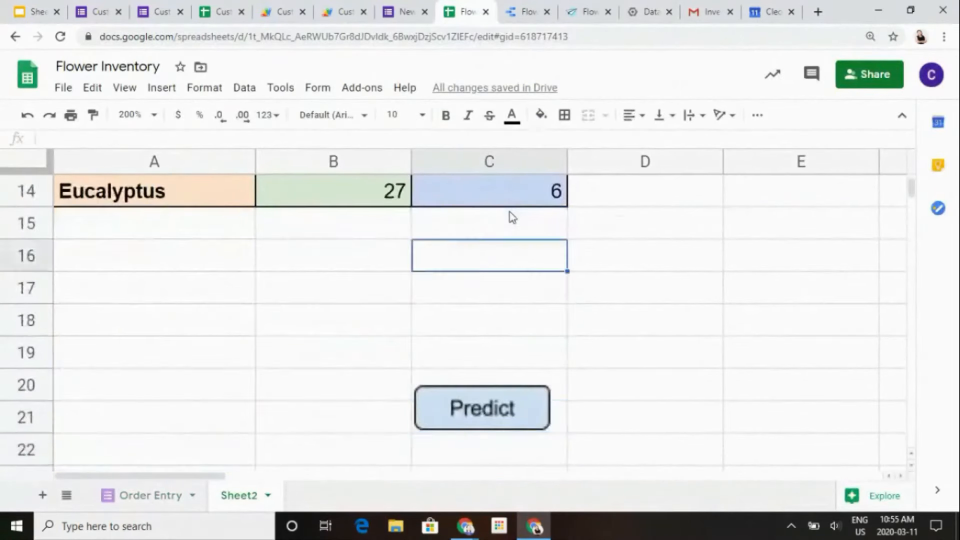
pyautogui.press('Up')
pyautogui.press('Up')
pyautogui.press('Up')
pyautogui.press('Up')
pyautogui.press('Up')
pyautogui.press('Up')
pyautogui.press('Up')
pyautogui.press('Up')
pyautogui.press('Up')
pyautogui.press('Up')
pyautogui.press('Up')
pyautogui.press('Up')
pyautogui.press('Up')
pyautogui.press('Up')
pyautogui.press('Up')
# - Set the projection month to 4 and run the Predict script on Sheet2
pyautogui.press('Down')
pyautogui.press('Down')
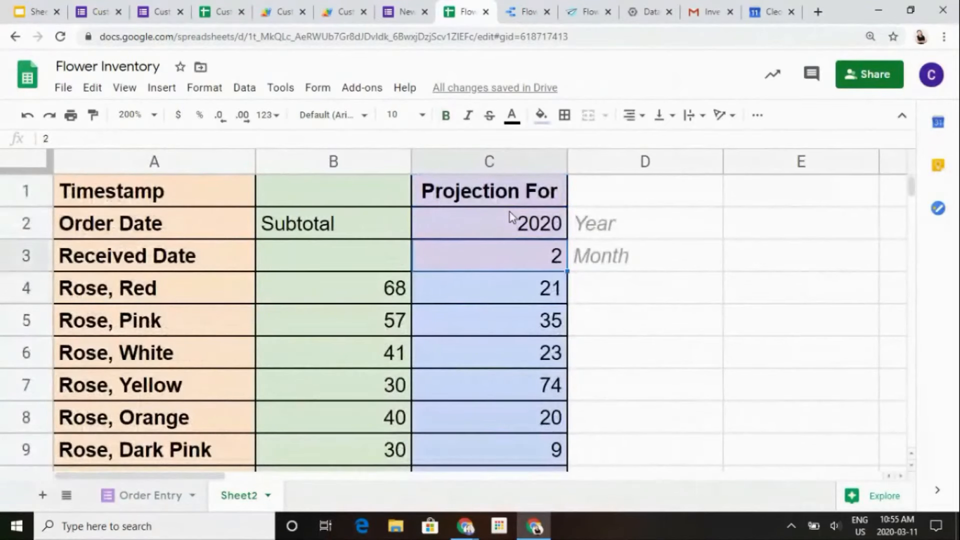
pyautogui.write('4')
pyautogui.press('Down')
pyautogui.press('Down')
pyautogui.press('Down')
pyautogui.press('Down')
pyautogui.press('Down')
pyautogui.press('Down')
pyautogui.press('Down')
pyautogui.press('Down')
pyautogui.press('Down')
pyautogui.press('Down')
pyautogui.press('Down')
pyautogui.press('Down')
pyautogui.press('Down')
pyautogui.press('Down')
pyautogui.press('Down')
pyautogui.press('Down')
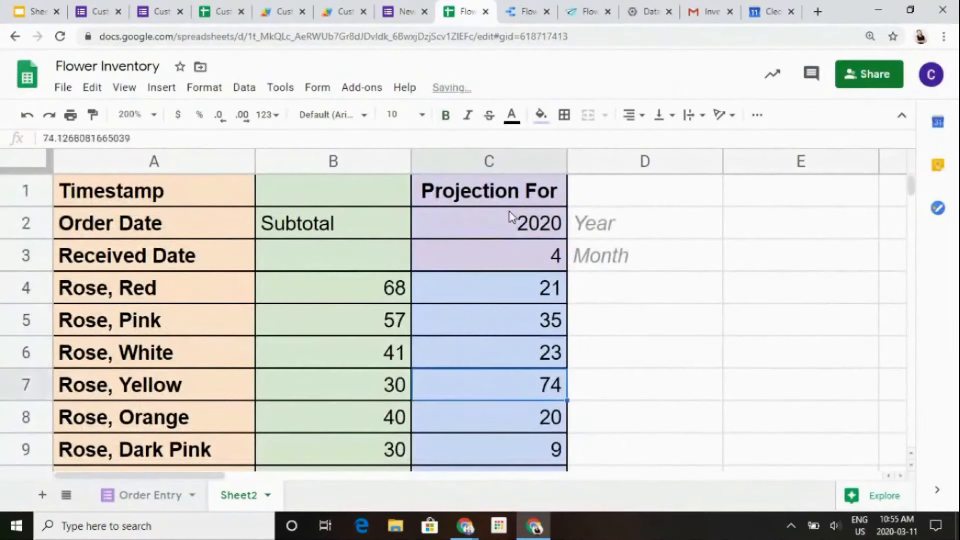
pyautogui.press('Down')
pyautogui.press('Down')
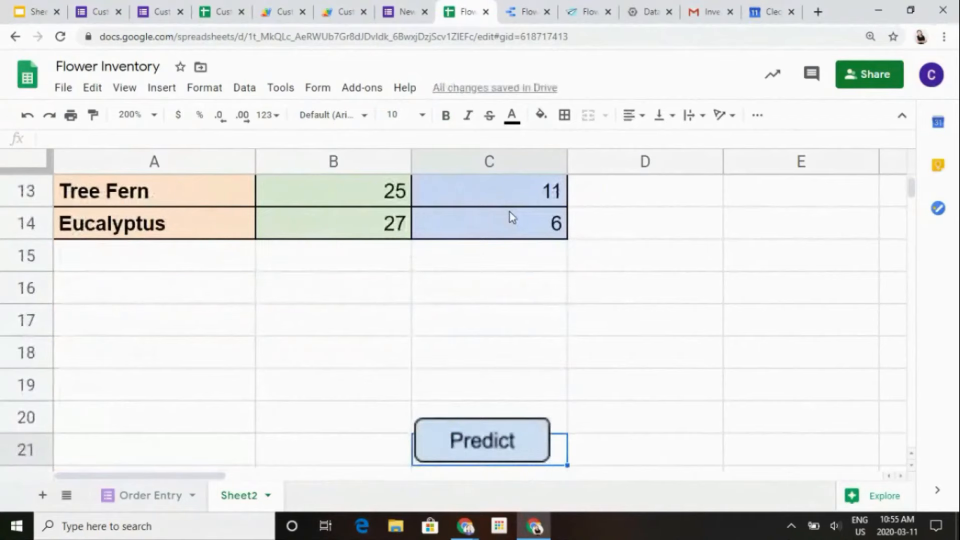
pyautogui.click(478, 444)
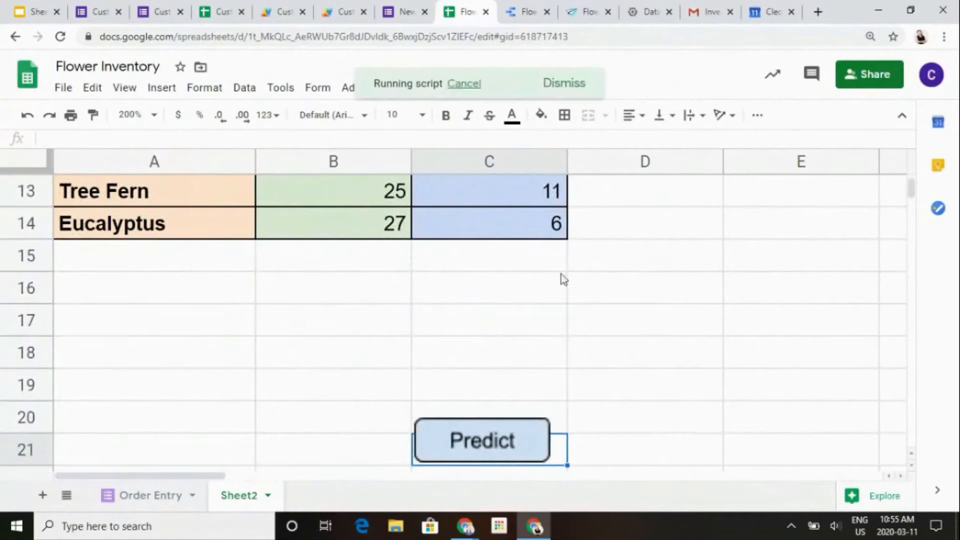
# - Examine the recalculated flower projections in column C against the inventory subtotals and the chosen year and month
pyautogui.scroll(8, 572, 260)
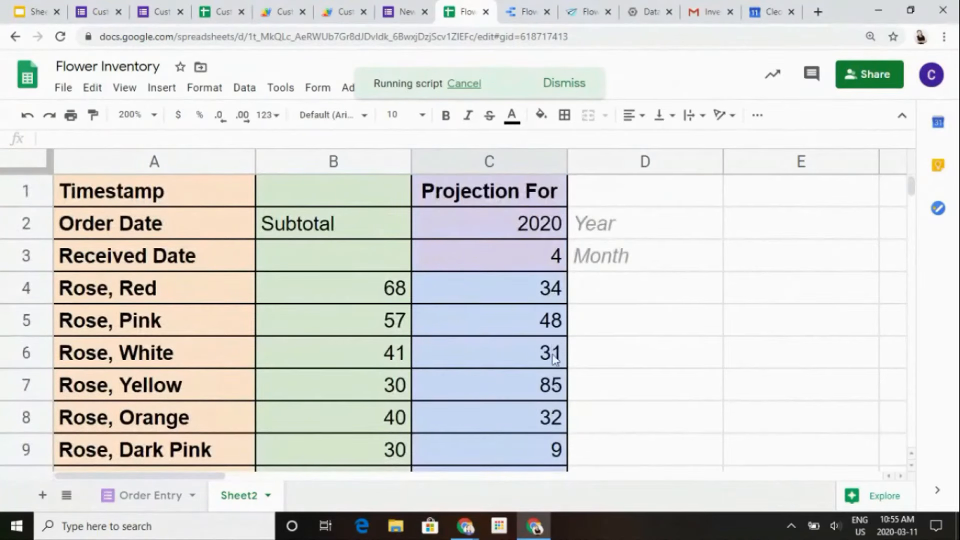
pyautogui.scroll(-1, 559, 322)
pyautogui.scroll(-2, 559, 322)
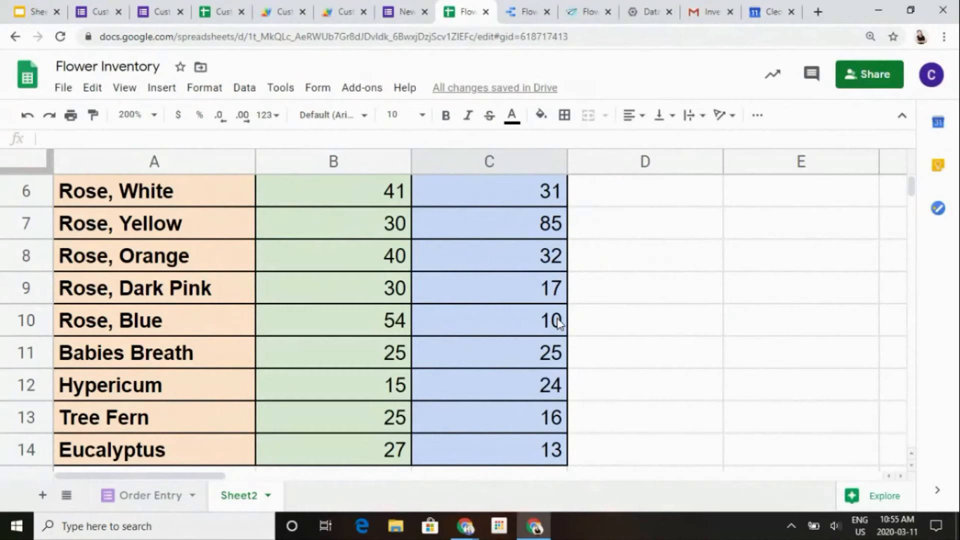
pyautogui.click(557, 320)
pyautogui.press('Up')
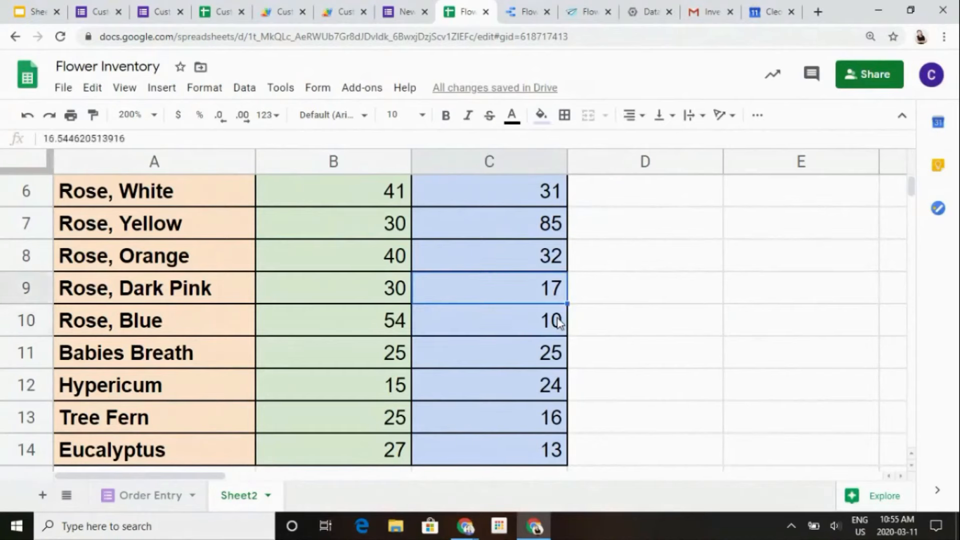
pyautogui.hotkey('ctrl', 'Up')
pyautogui.press('Down')
pyautogui.press('Down')
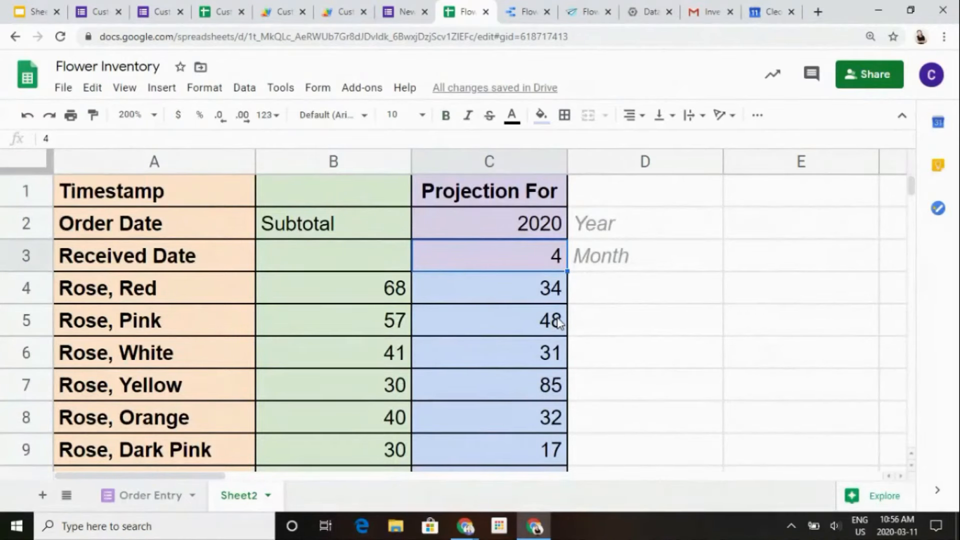
pyautogui.press('Up')
pyautogui.press('Down')
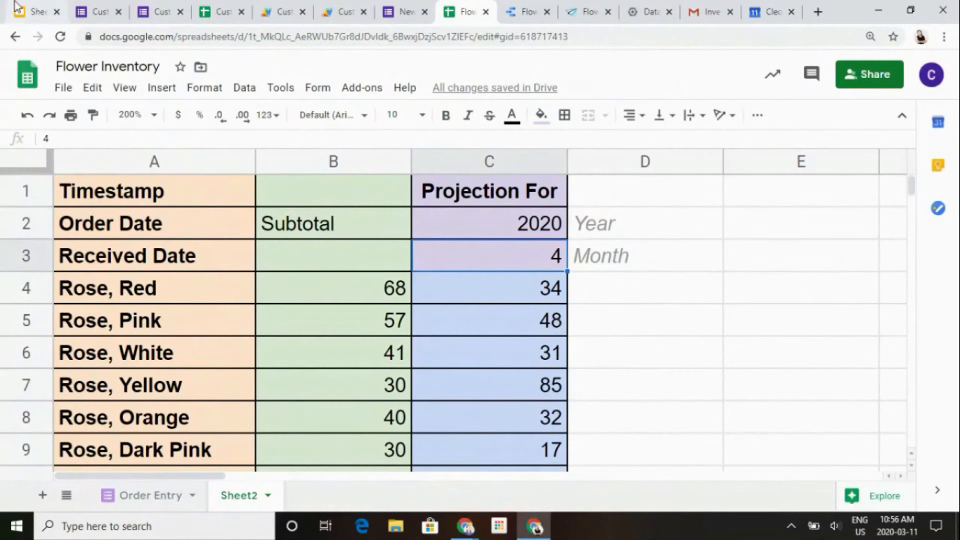
# - Switch to the SheetsCon No Code presentation and start the slideshow from the Takeaways slide
pyautogui.click(28, 12)
pyautogui.scroll(-5, 74, 429)
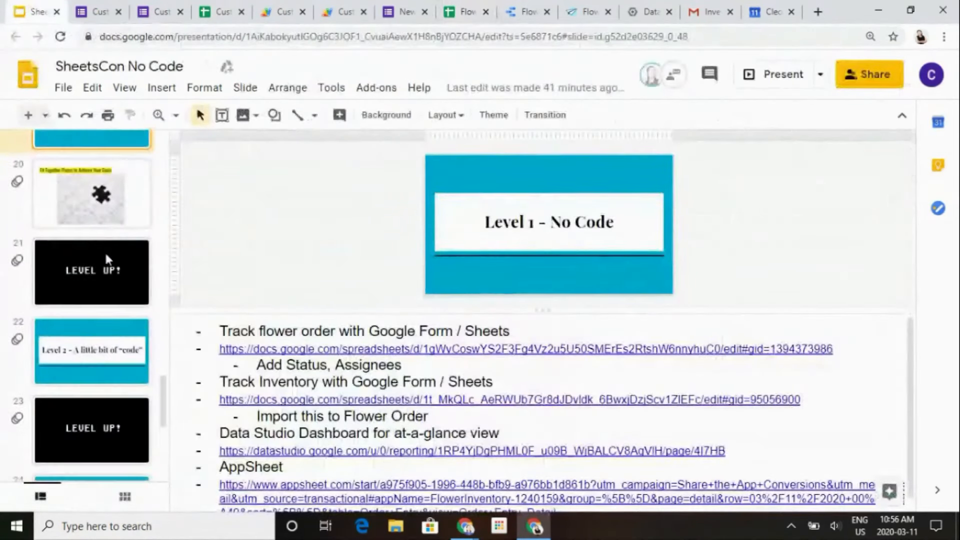
pyautogui.scroll(-2, 107, 258)
pyautogui.scroll(-3, 108, 258)
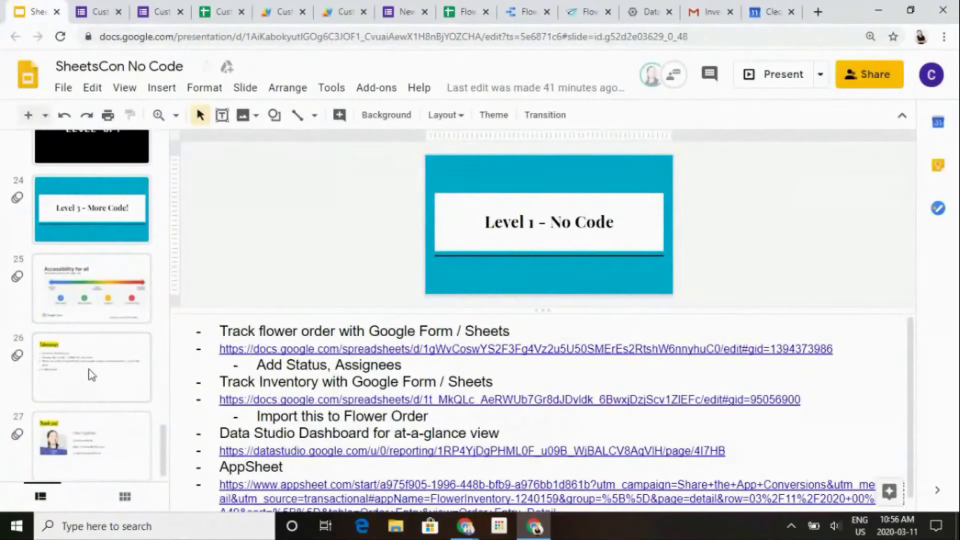
pyautogui.click(92, 375)
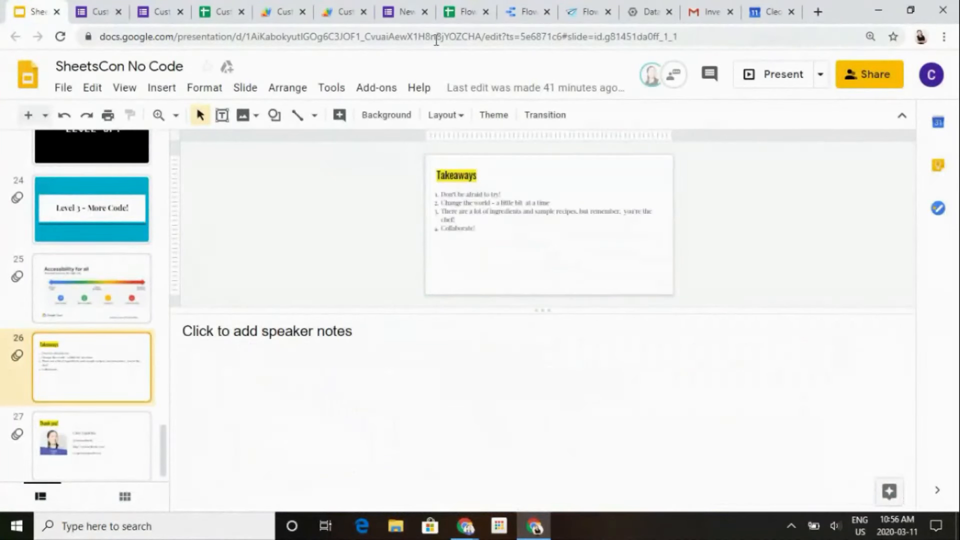
pyautogui.click(785, 84)
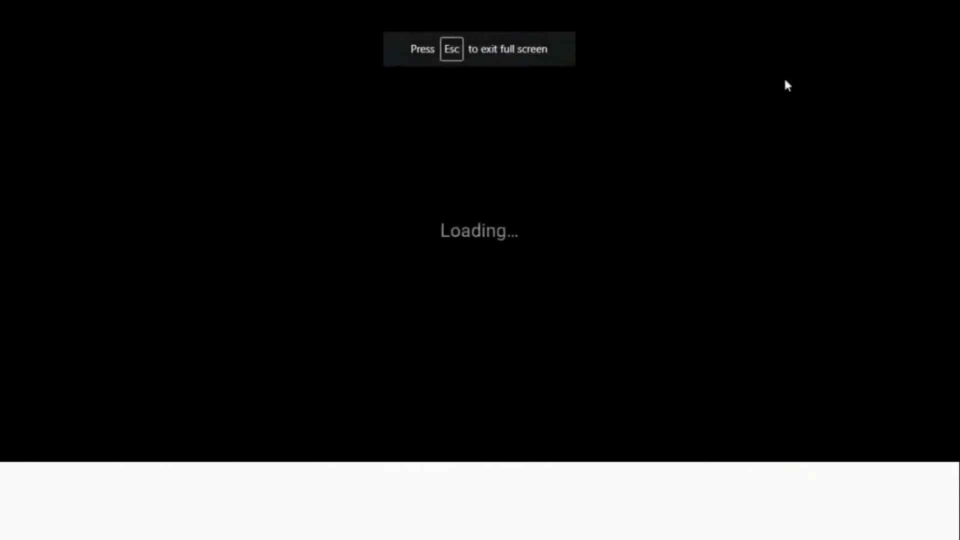